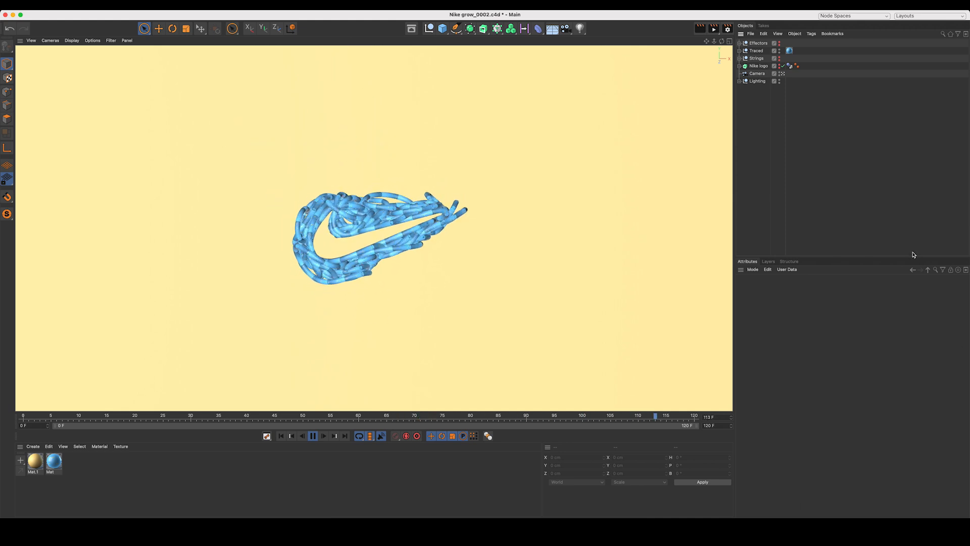
# Set the opacity of the viewport's tinted safe-frame border to 40% and stop the animation playback.
pyautogui.hotkey('shift', 'v')
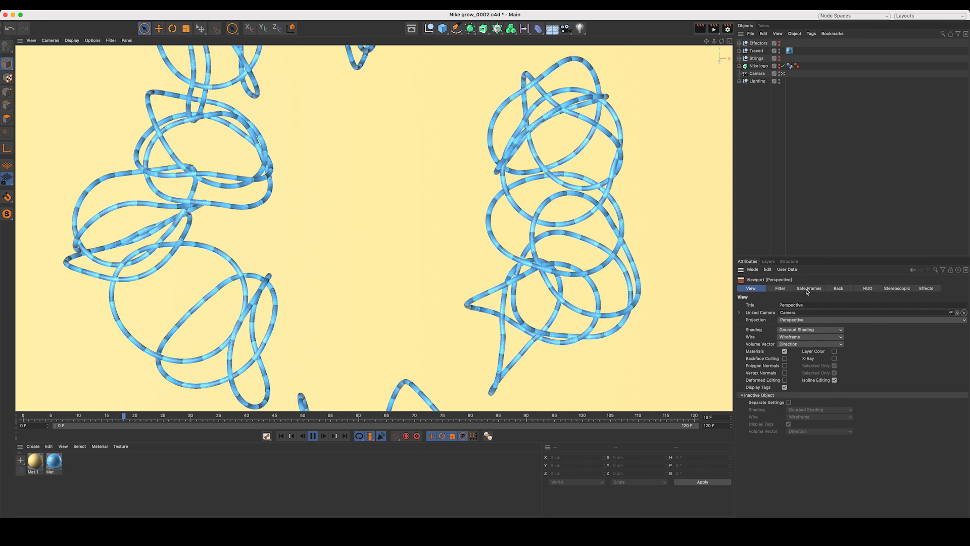
pyautogui.click(823, 289)
pyautogui.moveTo(806, 363); pyautogui.dragTo(772, 364)
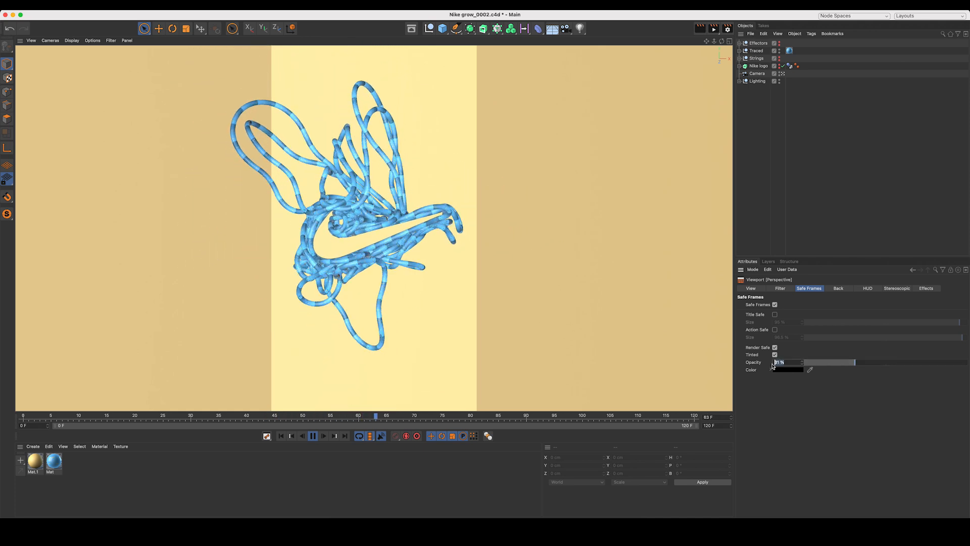
pyautogui.write('40')
pyautogui.press('Return')
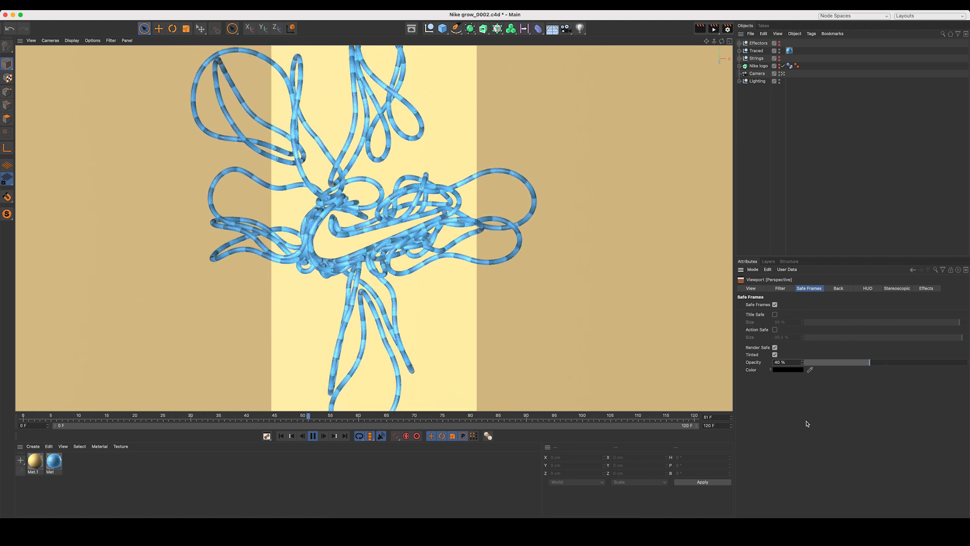
pyautogui.click(312, 437)
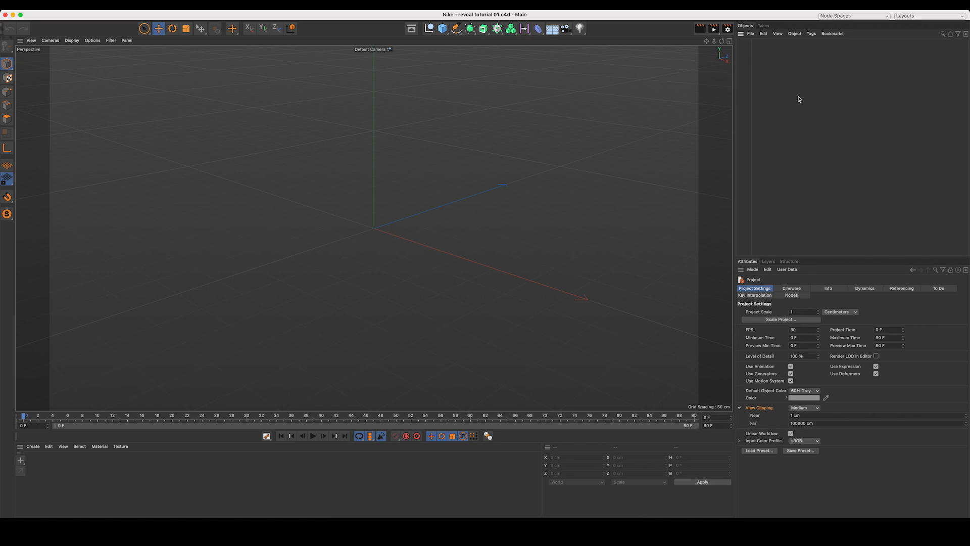
# Add a circle spline to the empty scene of the reveal tutorial project.
pyautogui.click(456, 29)
pyautogui.click(537, 52)
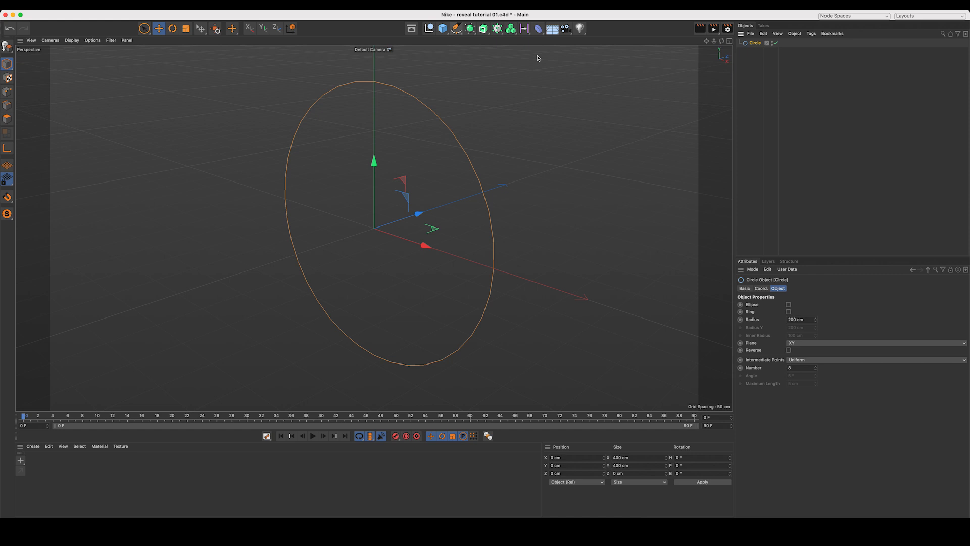
pyautogui.click(804, 319)
pyautogui.click(850, 394)
pyautogui.click(758, 67)
# Assign a Soft Body simulation tag to the circle spline.
pyautogui.click(754, 44)
pyautogui.click(811, 33)
pyautogui.moveTo(832, 125)
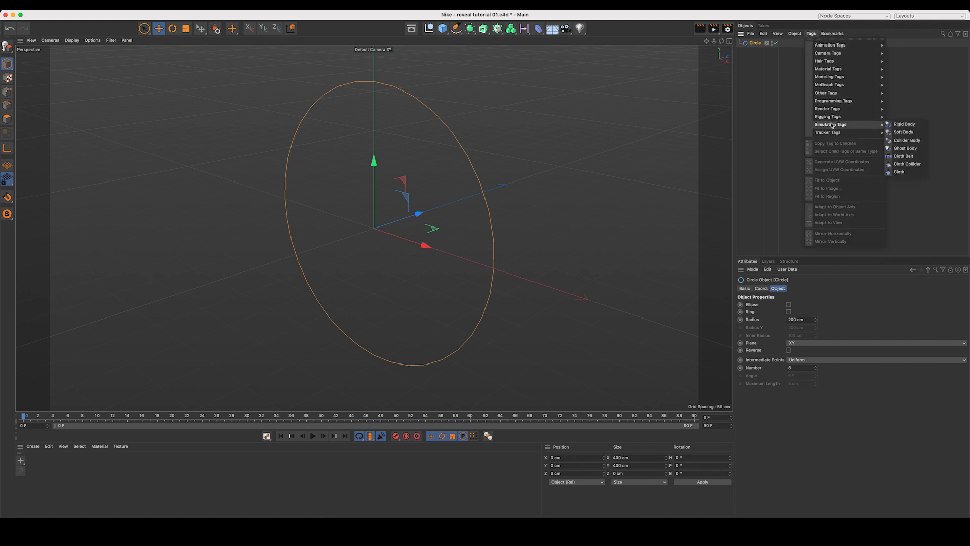
pyautogui.click(900, 132)
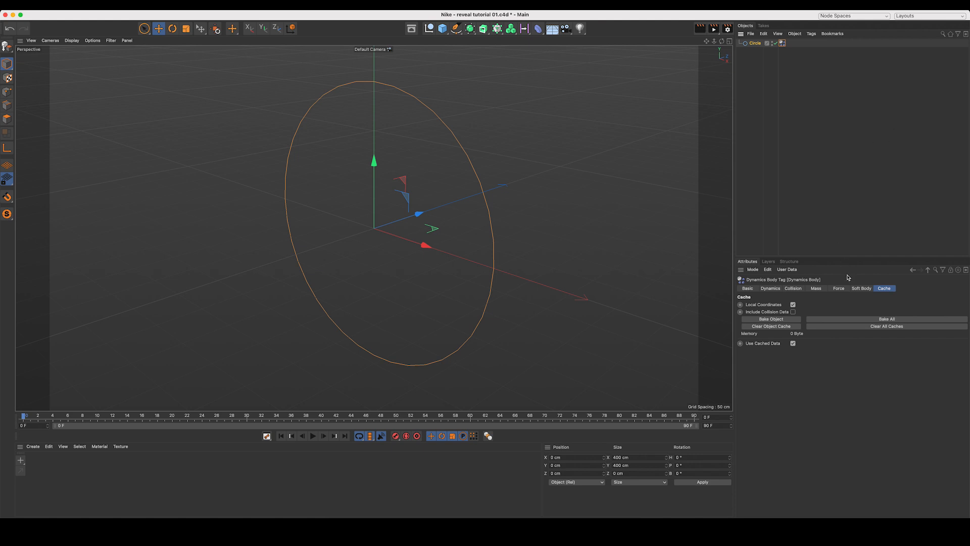
# Enable a custom collision margin of 1 cm in the circle's dynamics body settings.
pyautogui.click(859, 289)
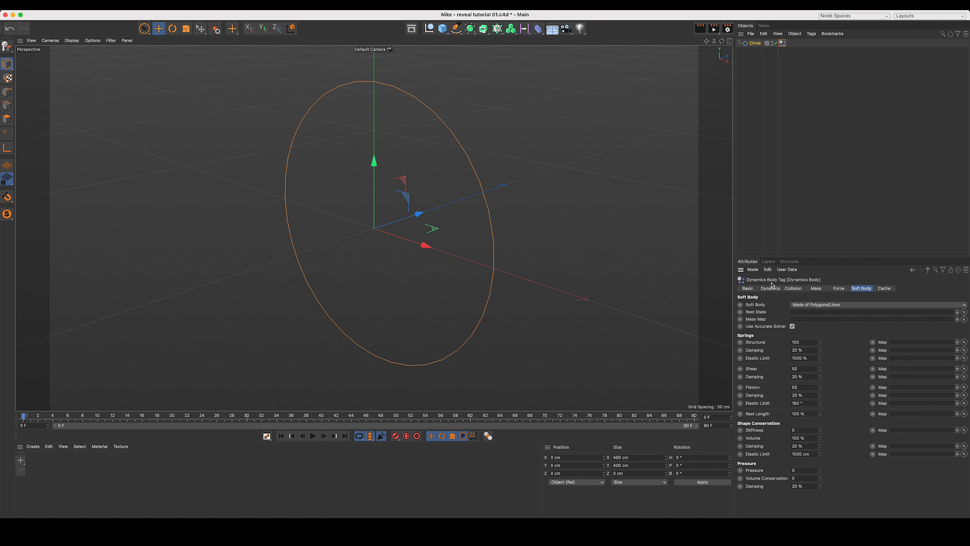
pyautogui.click(771, 288)
pyautogui.click(794, 289)
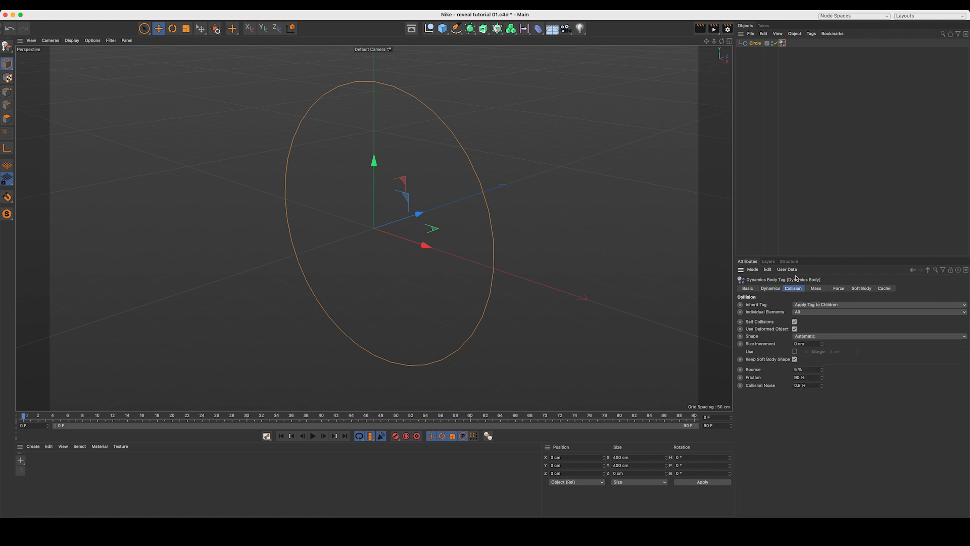
pyautogui.click(795, 351)
pyautogui.click(847, 352)
pyautogui.write('1')
pyautogui.click(764, 137)
pyautogui.click(755, 43)
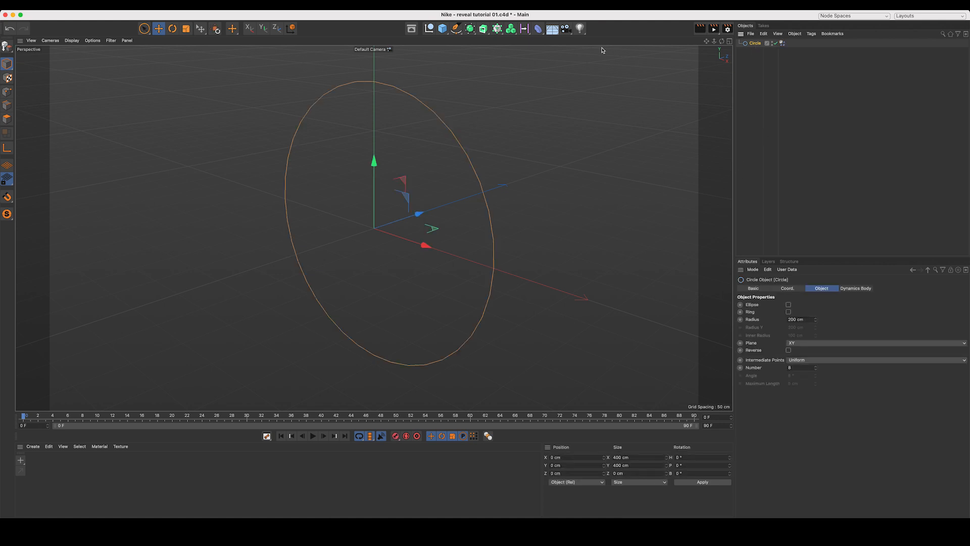
# Add a torus, bank it by 90° and raise it to 200 cm on Y at the top of the circle.
pyautogui.click(443, 29)
pyautogui.click(470, 81)
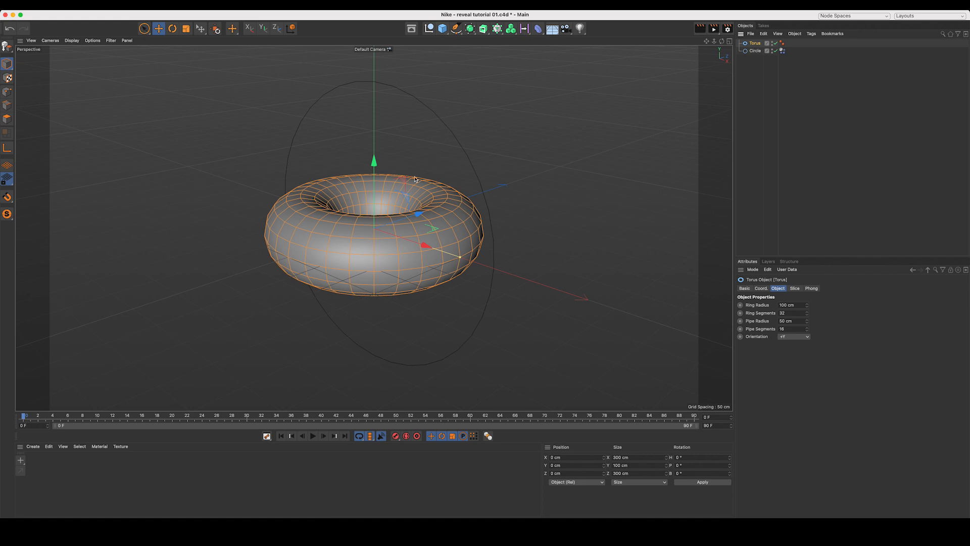
pyautogui.press('r')
pyautogui.moveTo(386, 195); pyautogui.dragTo(350, 121)
pyautogui.press('e')
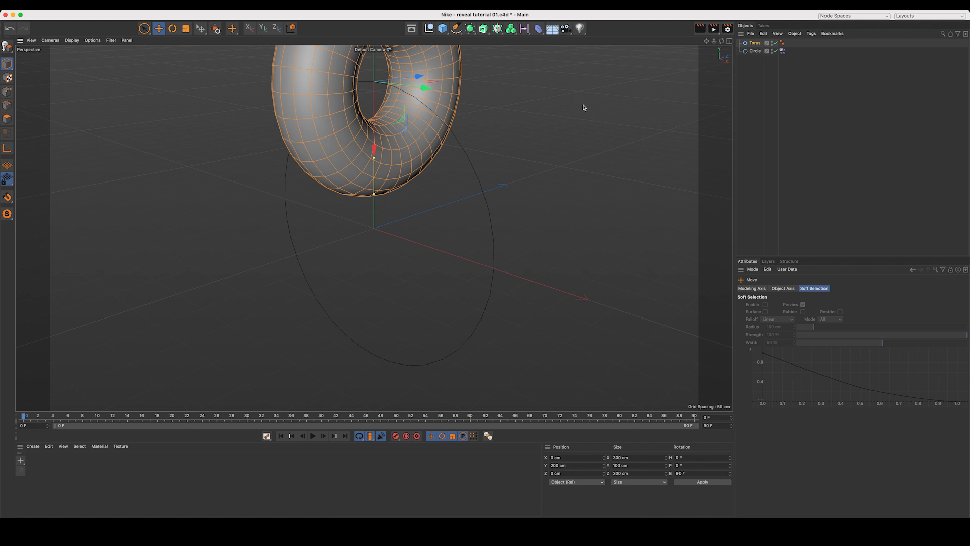
# Set the torus's pipe radius to 10 cm and its ring radius to 25 cm.
pyautogui.click(755, 43)
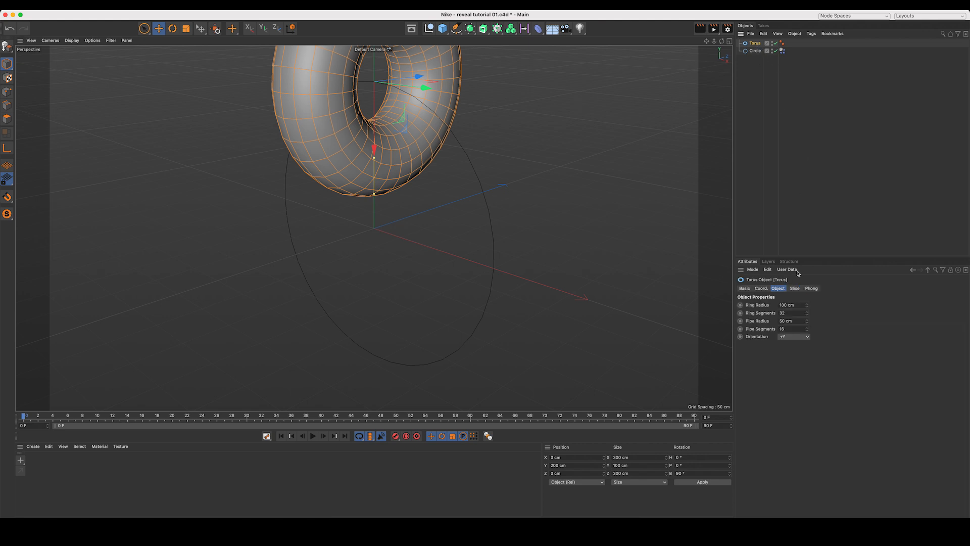
pyautogui.doubleClick(788, 321)
pyautogui.write('10')
pyautogui.press('Return')
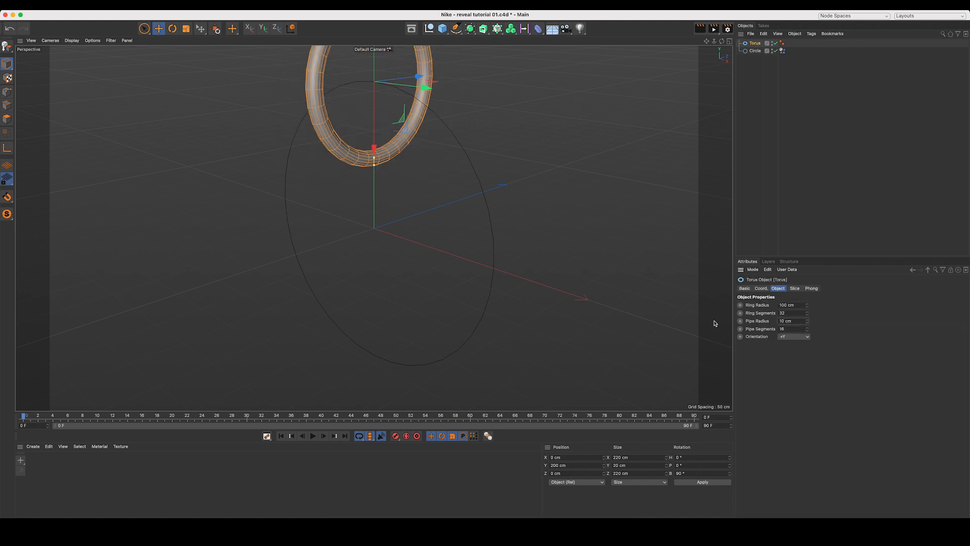
pyautogui.moveTo(808, 307); pyautogui.dragTo(802, 304)
pyautogui.click(802, 305)
pyautogui.write('30')
pyautogui.press('Return')
pyautogui.click(796, 305)
pyautogui.write('25')
pyautogui.press('Return')
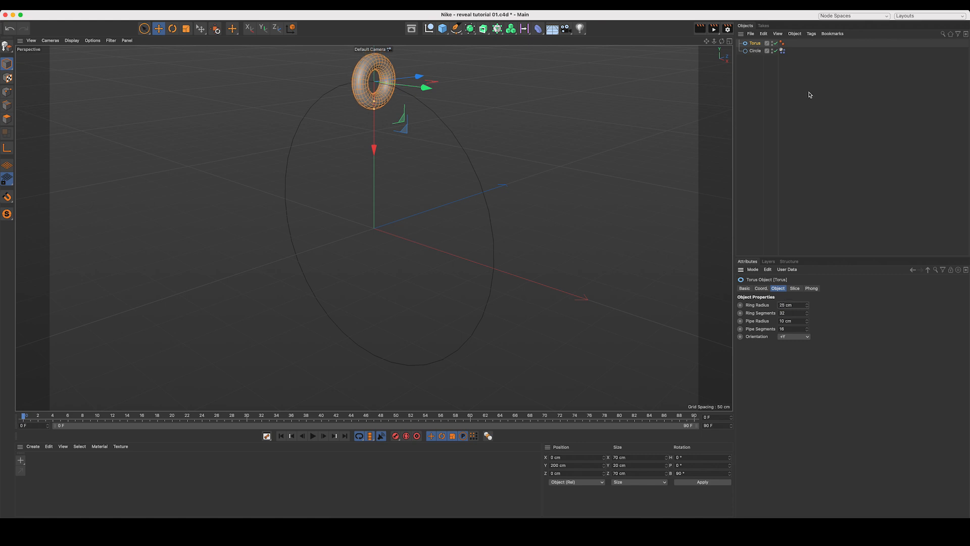
# Duplicate the torus and move the copy down to -200 cm on Y at the bottom of the circle.
pyautogui.click(759, 103)
pyautogui.keyDown('ctrl'); pyautogui.moveTo(752, 44); pyautogui.dragTo(752, 50); pyautogui.keyUp('ctrl')
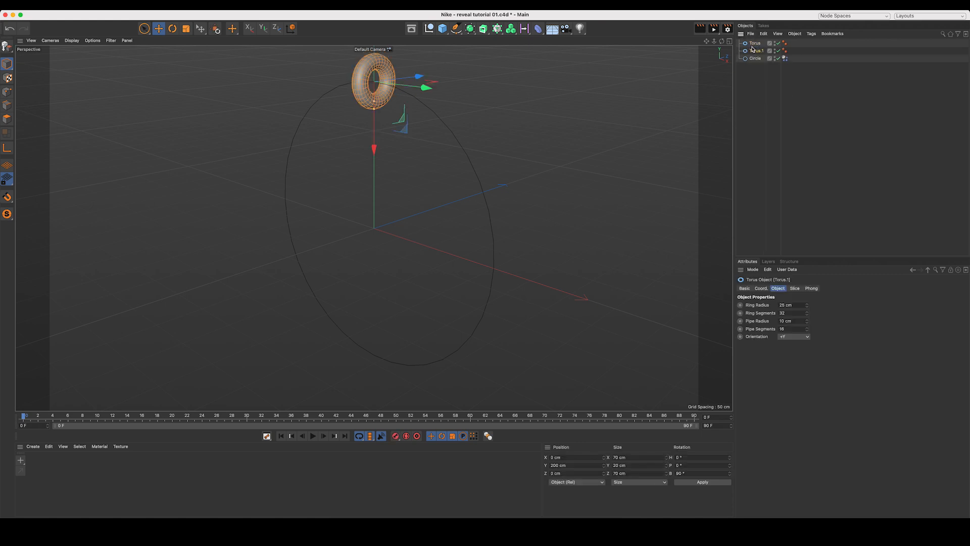
pyautogui.moveTo(374, 149); pyautogui.dragTo(374, 410)
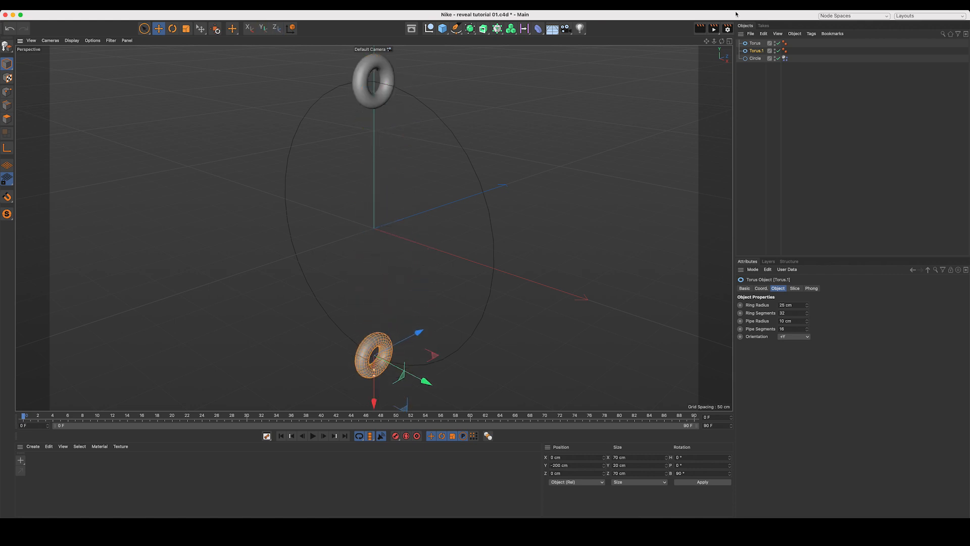
# Assign Collider Body simulation tags to both torus objects.
pyautogui.click(755, 43)
pyautogui.keyDown('ctrl'); pyautogui.click(757, 51); pyautogui.keyUp('ctrl')
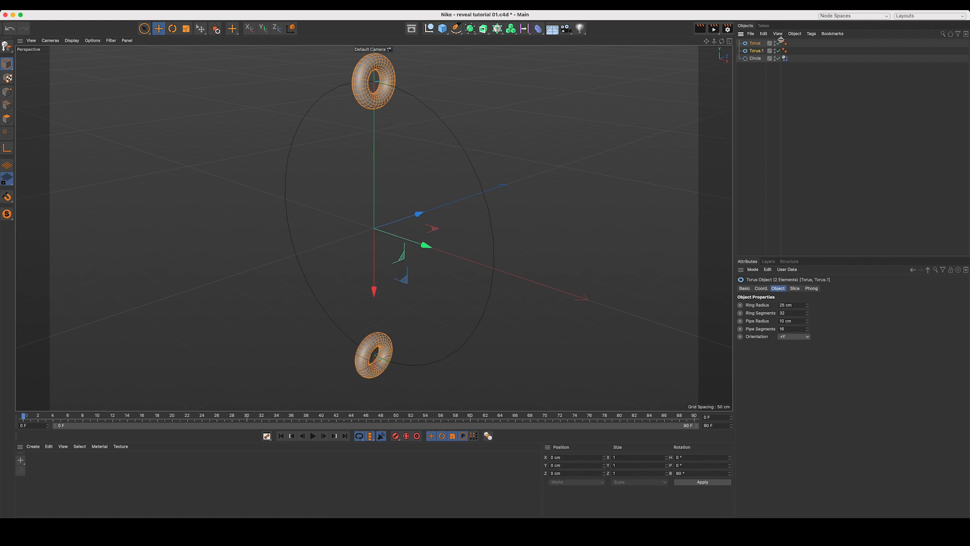
pyautogui.click(812, 34)
pyautogui.moveTo(839, 125)
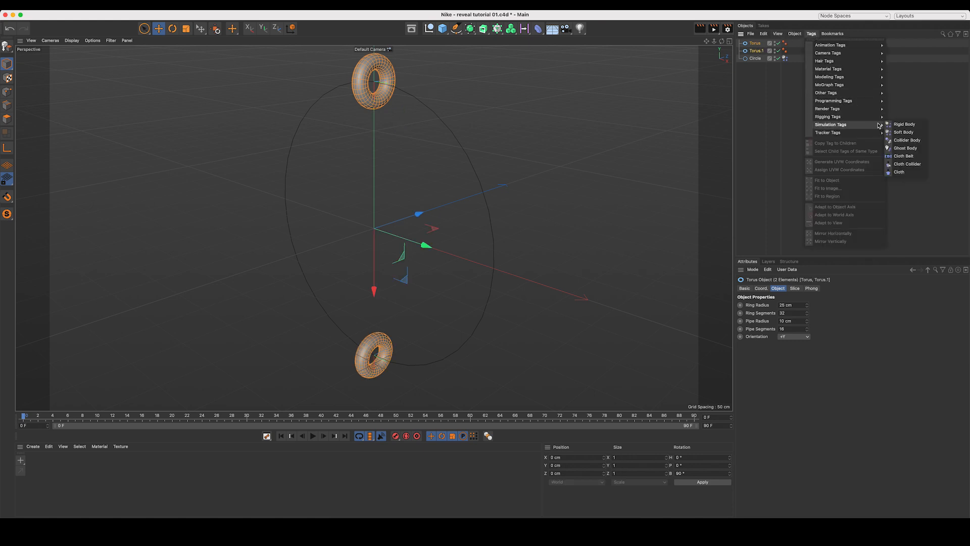
pyautogui.click(904, 141)
pyautogui.click(798, 121)
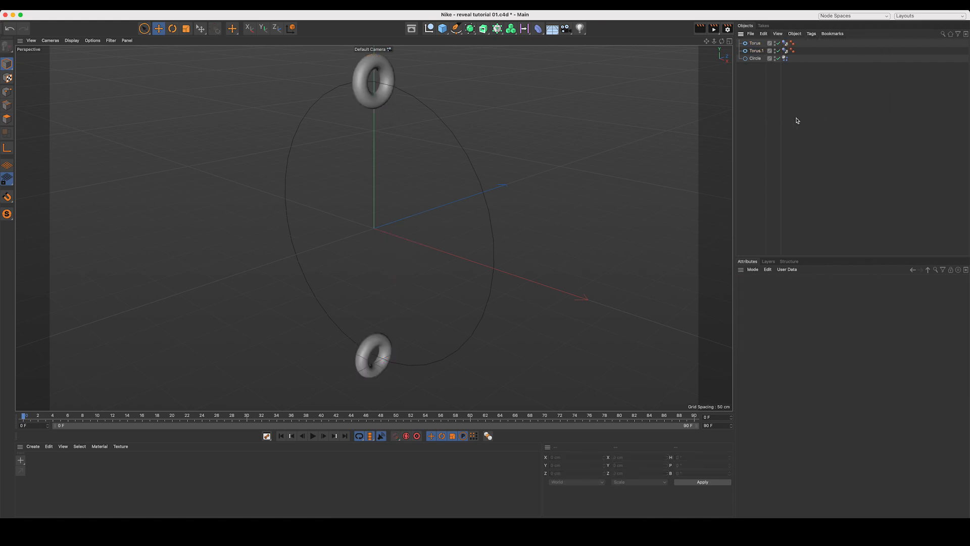
# Play the simulation to check how the soft circle hangs on the two rings, and rewind to the first frame.
pyautogui.click(313, 436)
pyautogui.click(313, 436)
pyautogui.click(281, 436)
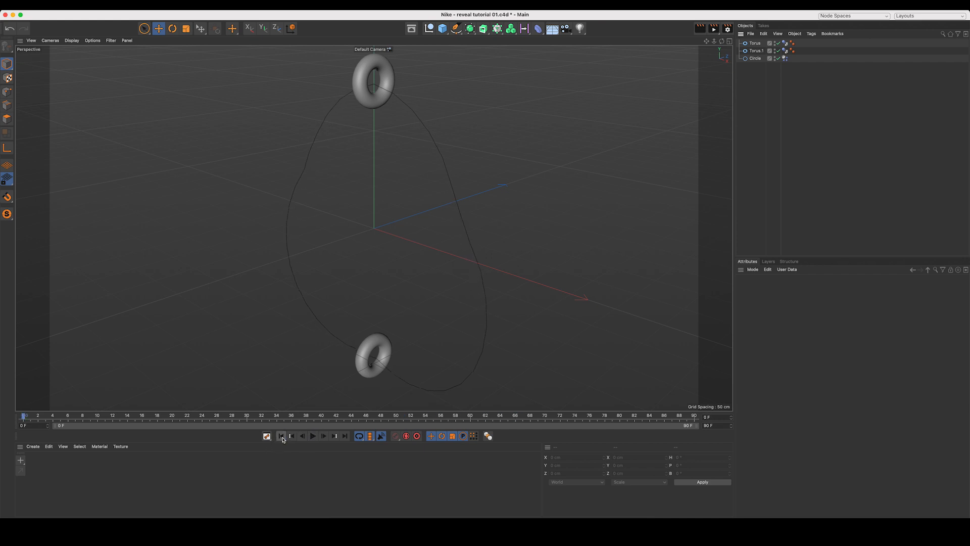
# Add a MoGraph Tracer linked to the circle in Connect Elements mode and hide the circle in the viewport.
pyautogui.click(755, 58)
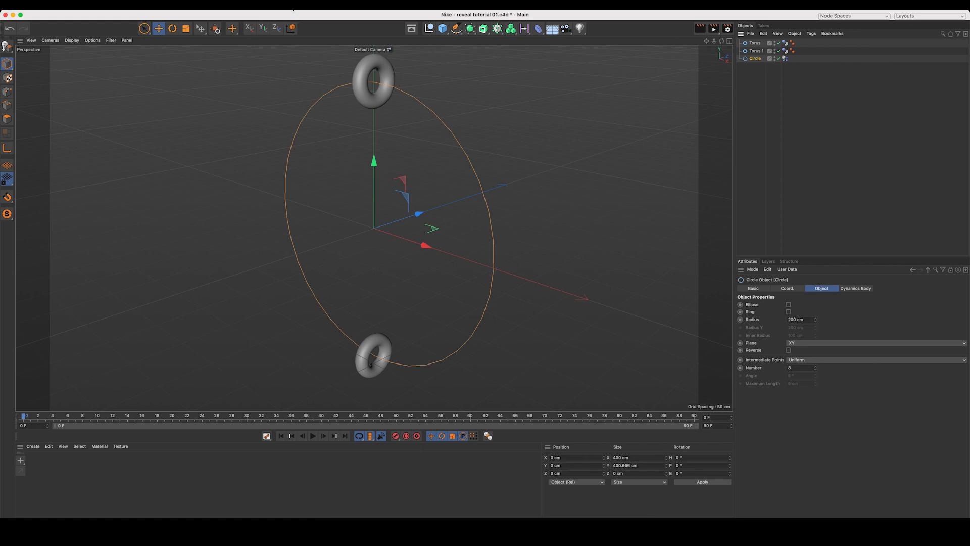
pyautogui.click(250, 5)
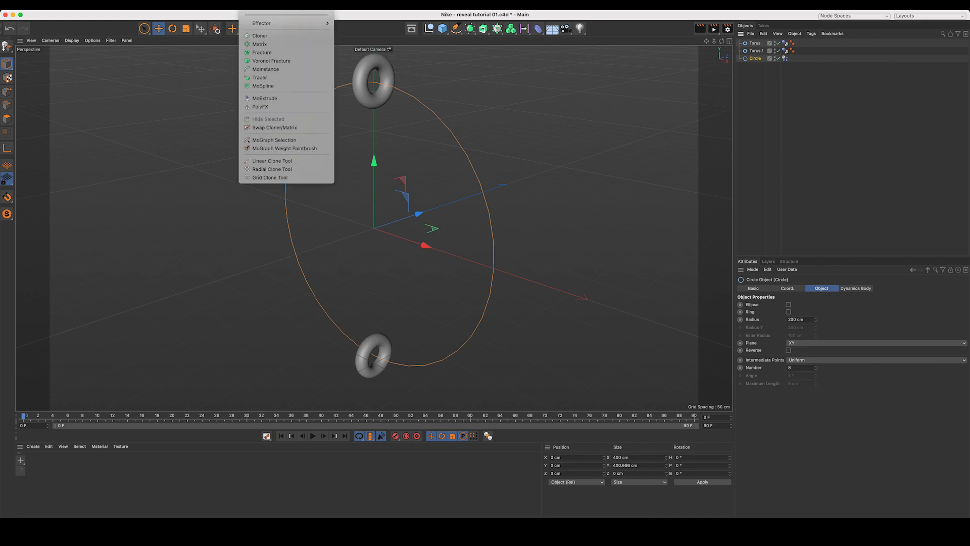
pyautogui.click(259, 78)
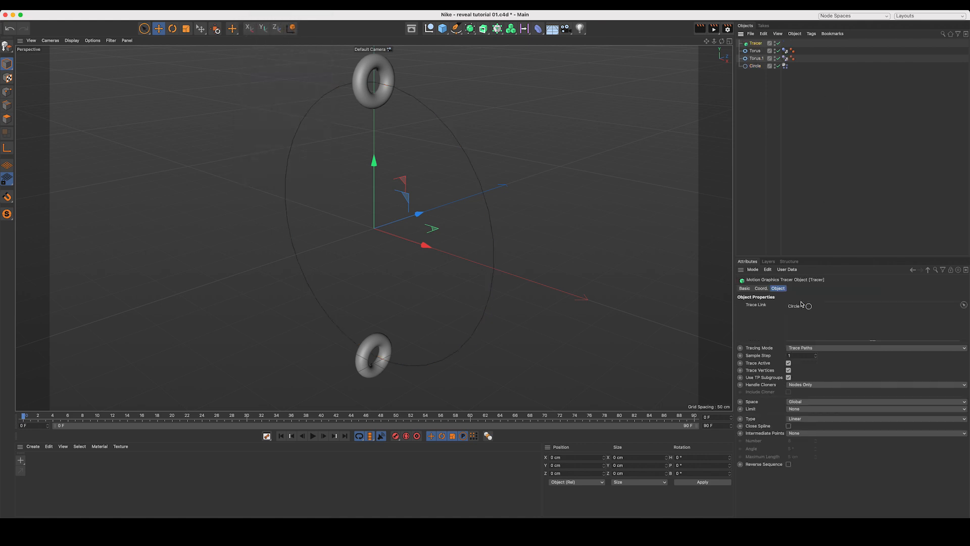
pyautogui.click(810, 349)
pyautogui.click(814, 373)
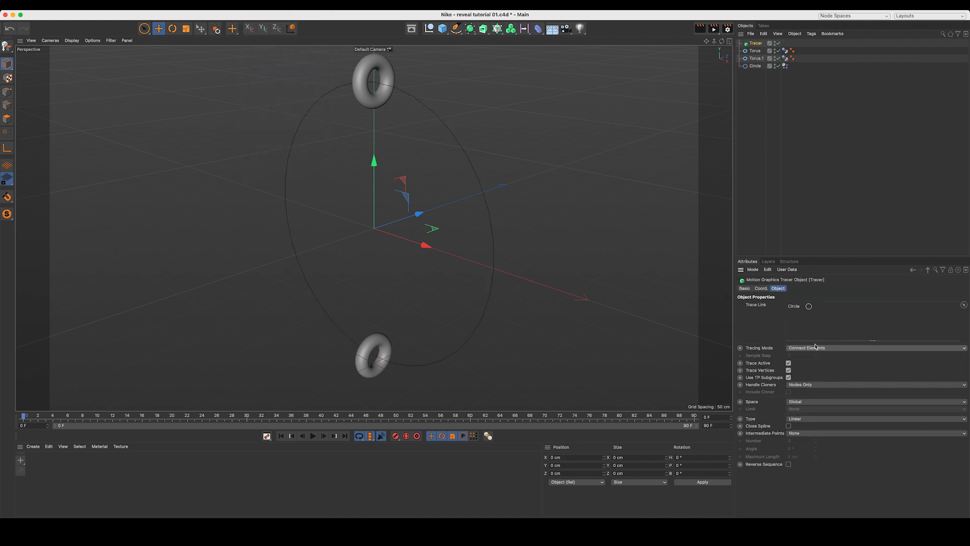
pyautogui.keyDown('alt'); pyautogui.doubleClick(775, 66); pyautogui.keyUp('alt')
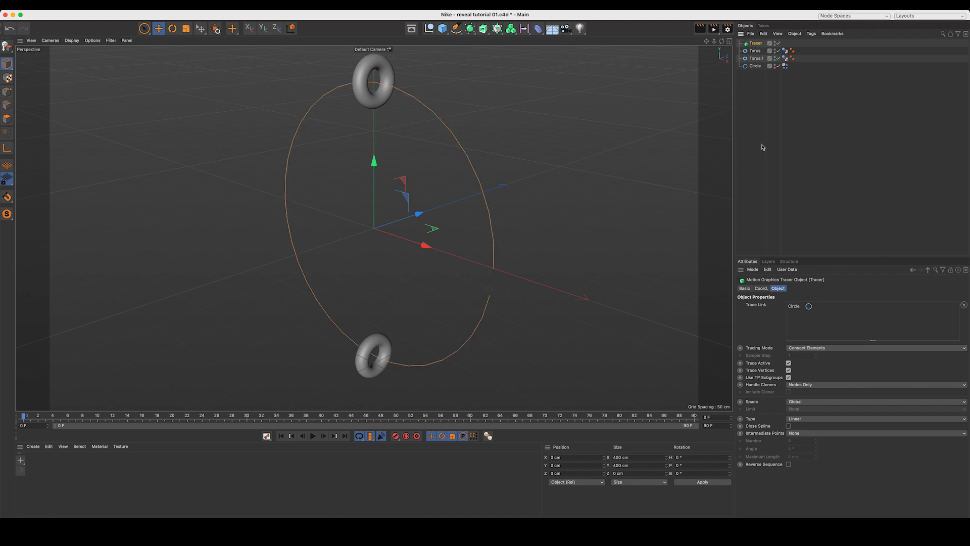
# Make the tracer a closed B-Spline with Natural intermediate points and play the simulation to check it.
pyautogui.click(789, 427)
pyautogui.click(811, 419)
pyautogui.click(806, 450)
pyautogui.click(809, 433)
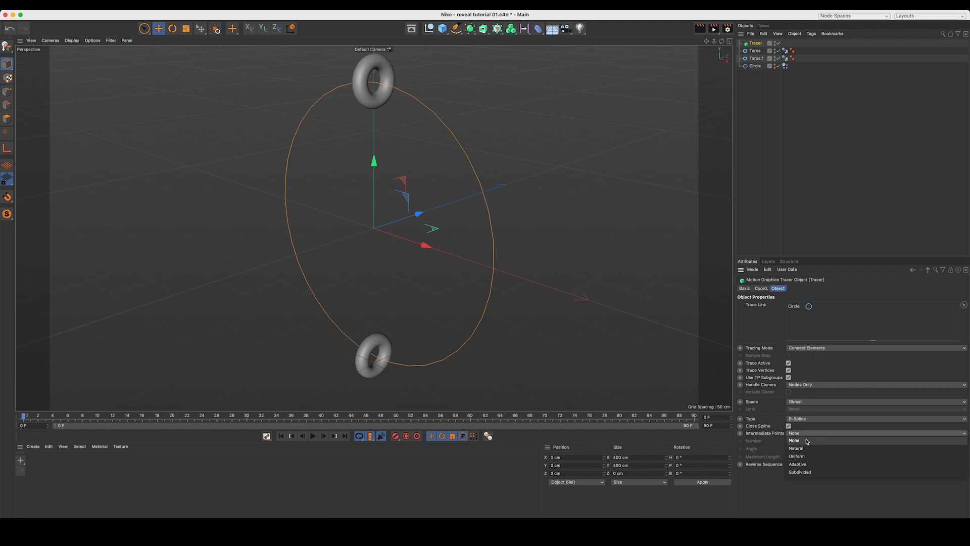
pyautogui.click(806, 448)
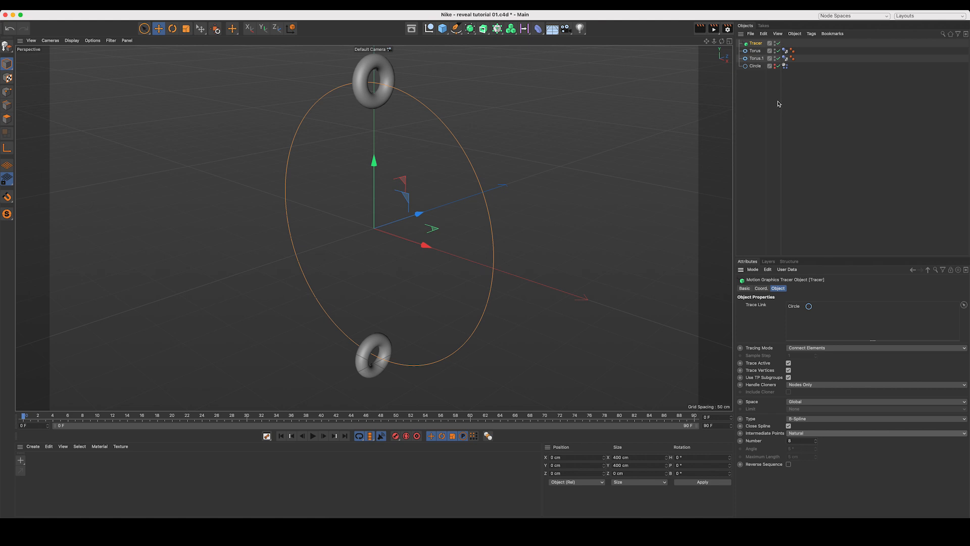
pyautogui.click(313, 436)
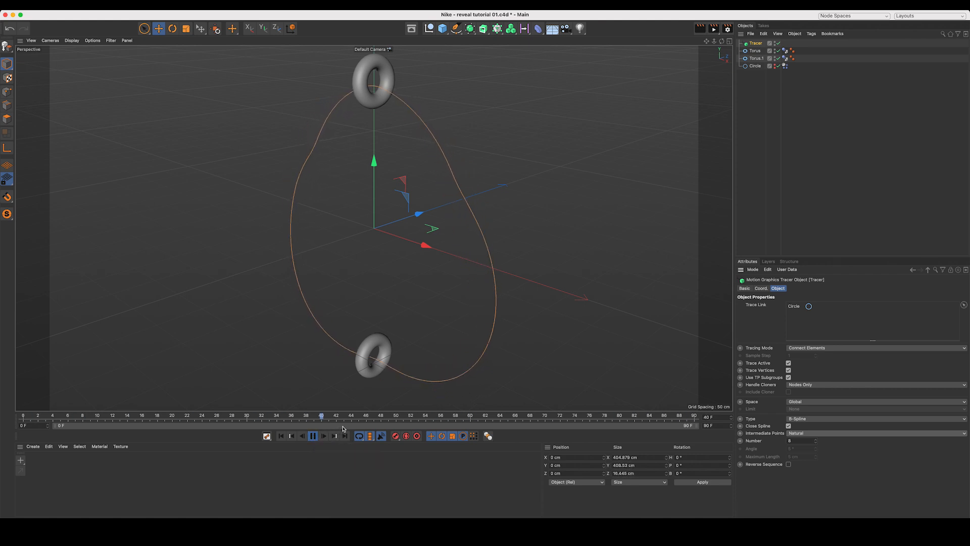
pyautogui.press('F8')
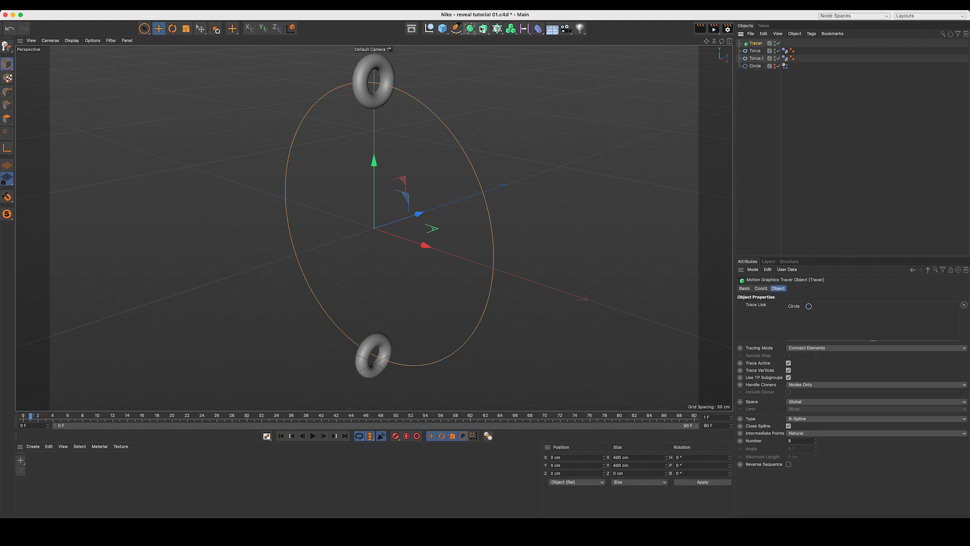
# Place the tracer inside a Sweep generator and add an n-Side spline as the sweep's profile.
pyautogui.click(483, 28)
pyautogui.click(512, 80)
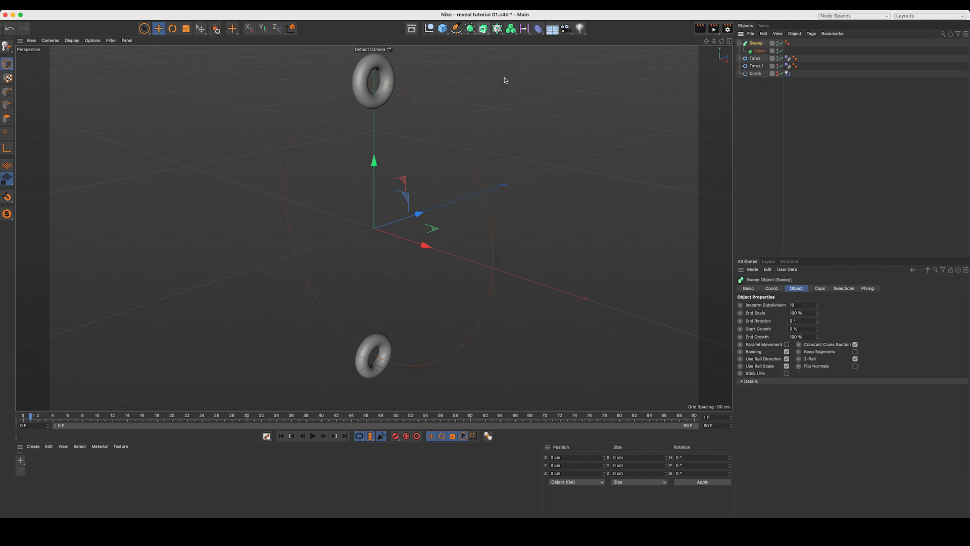
pyautogui.click(457, 28)
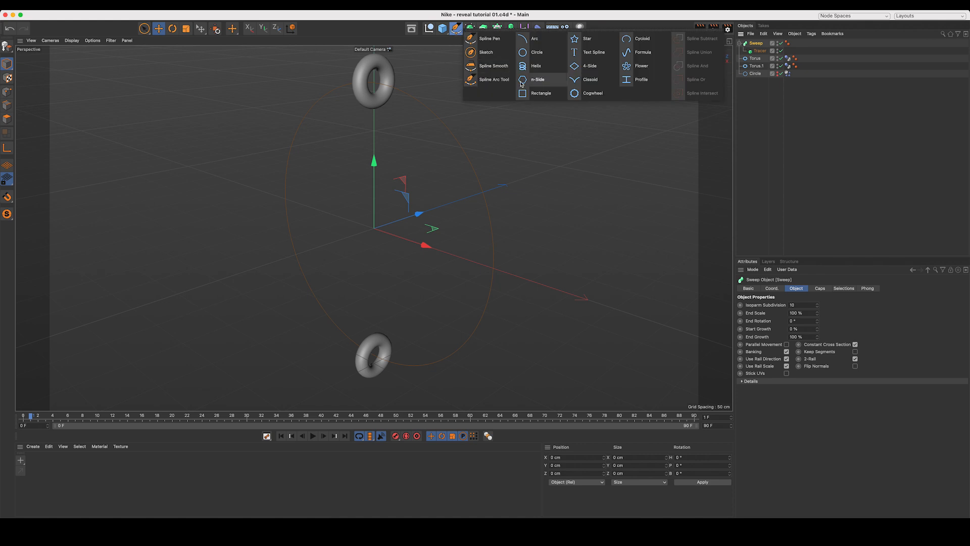
pyautogui.click(545, 79)
pyautogui.moveTo(756, 43)
pyautogui.mouseDown()
pyautogui.moveTo(755, 68)
pyautogui.moveTo(756, 57)
pyautogui.mouseUp()
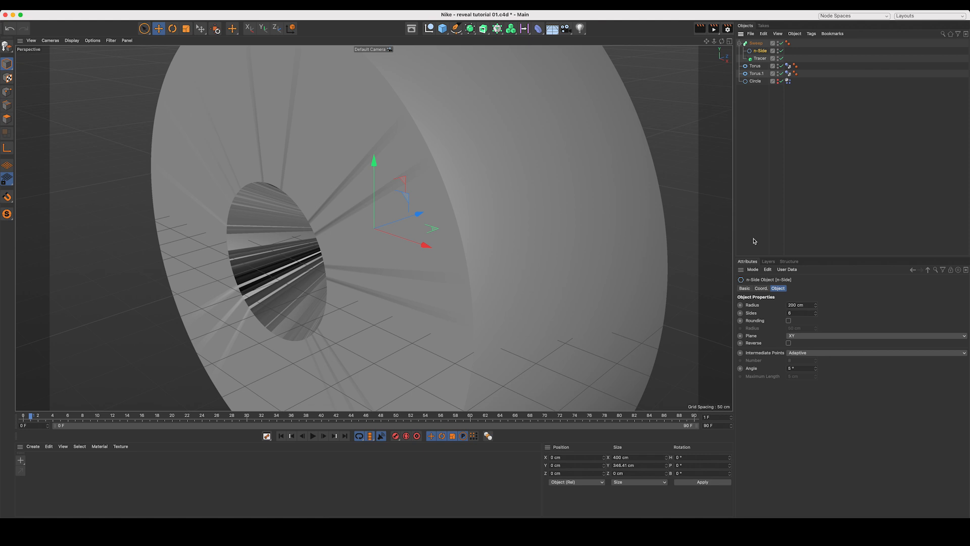
# Set the n-Side profile's radius to 10 cm and its number of sides to 20.
pyautogui.moveTo(807, 305); pyautogui.dragTo(739, 302)
pyautogui.write('10')
pyautogui.press('Return')
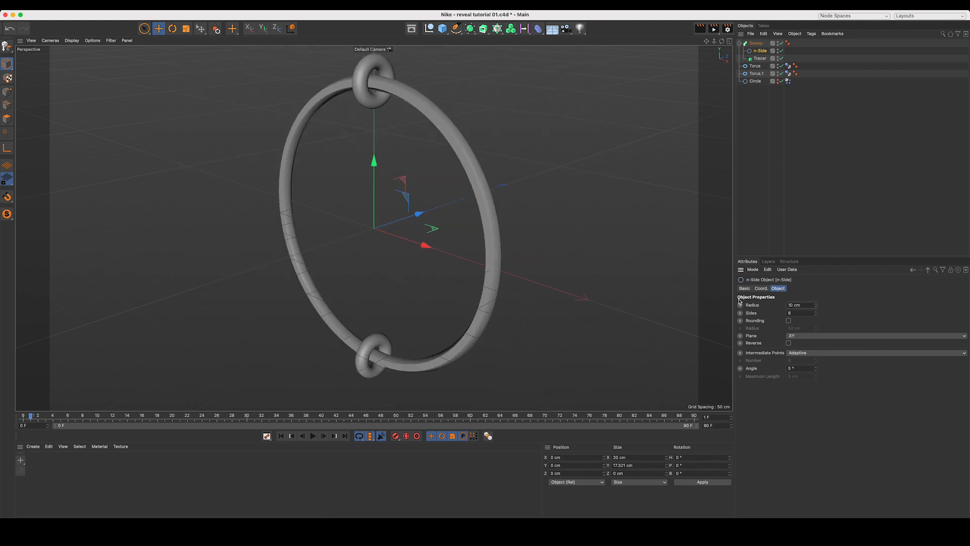
pyautogui.moveTo(816, 315); pyautogui.dragTo(726, 314)
pyautogui.write('20')
pyautogui.press('Return')
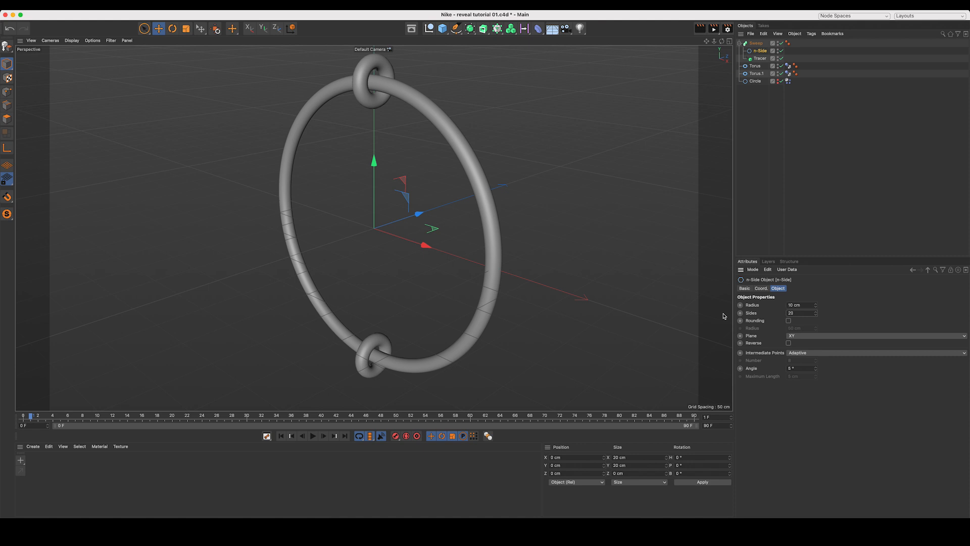
# Play the simulation and try 2 for shear and flexion and 2% for their damping in the circle's soft body settings.
pyautogui.click(313, 435)
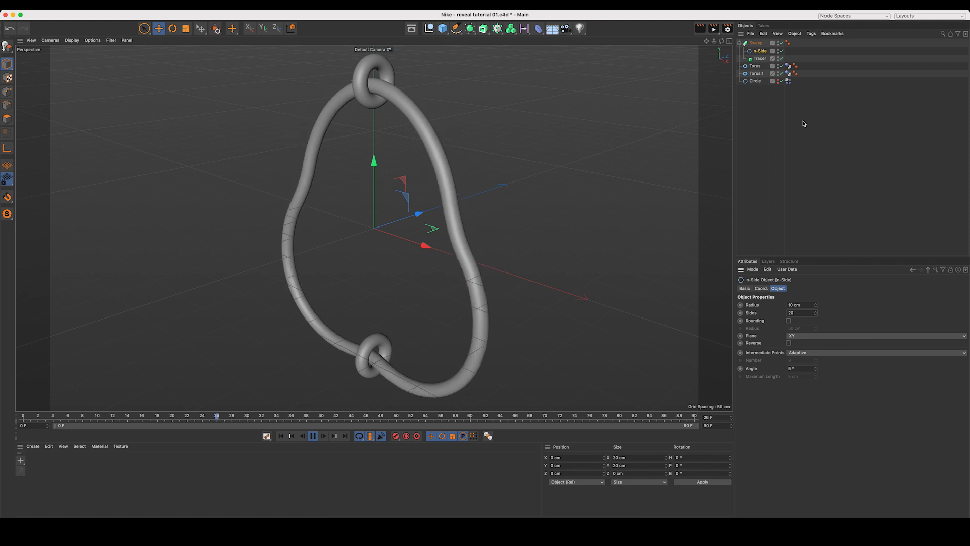
pyautogui.click(788, 80)
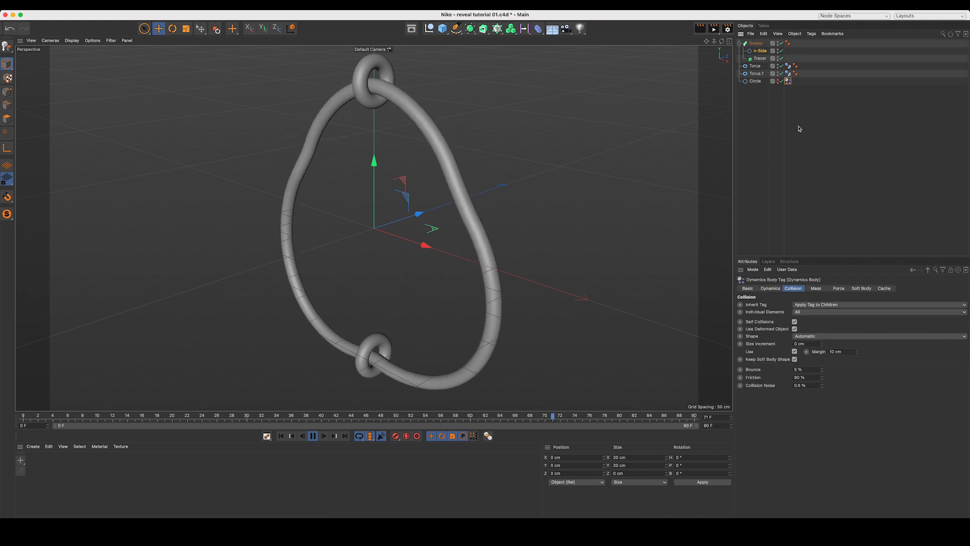
pyautogui.click(861, 288)
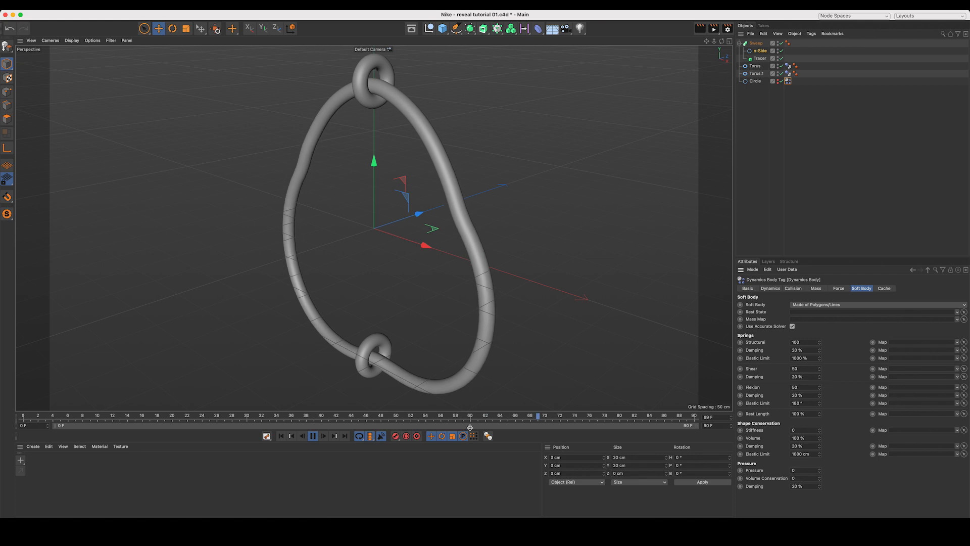
pyautogui.click(795, 368)
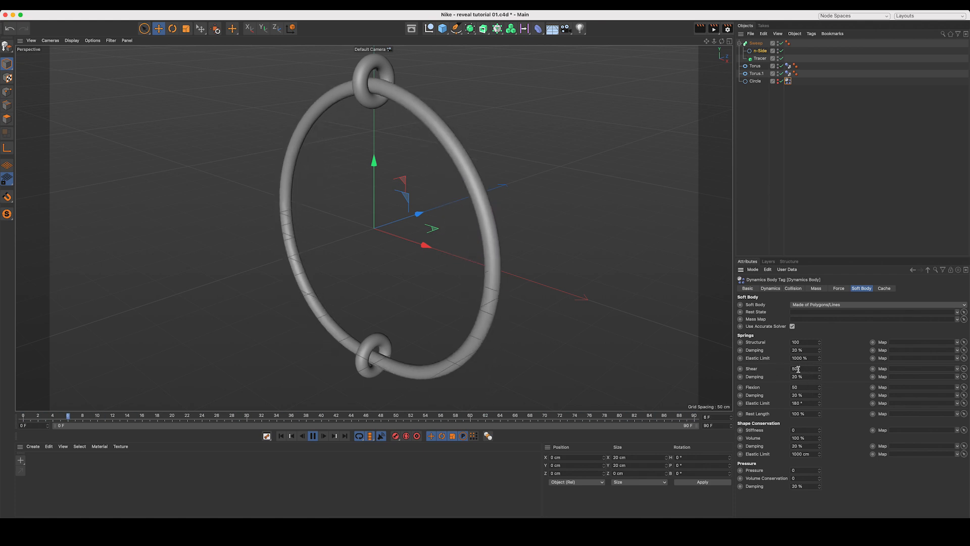
pyautogui.moveTo(794, 370); pyautogui.dragTo(786, 377)
pyautogui.write('2')
pyautogui.press('Tab')
pyautogui.write('2')
pyautogui.press('Tab')
pyautogui.write('2')
pyautogui.press('Tab')
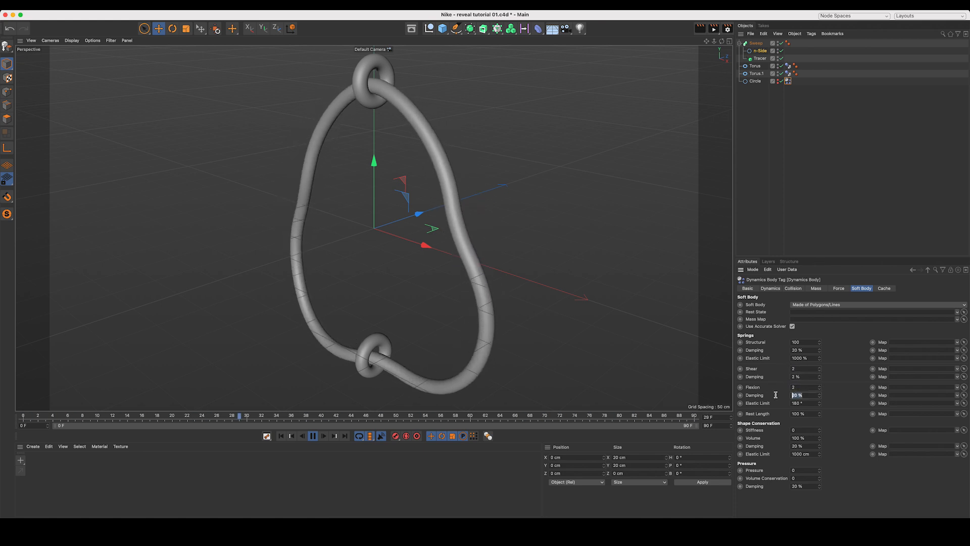
pyautogui.write('2')
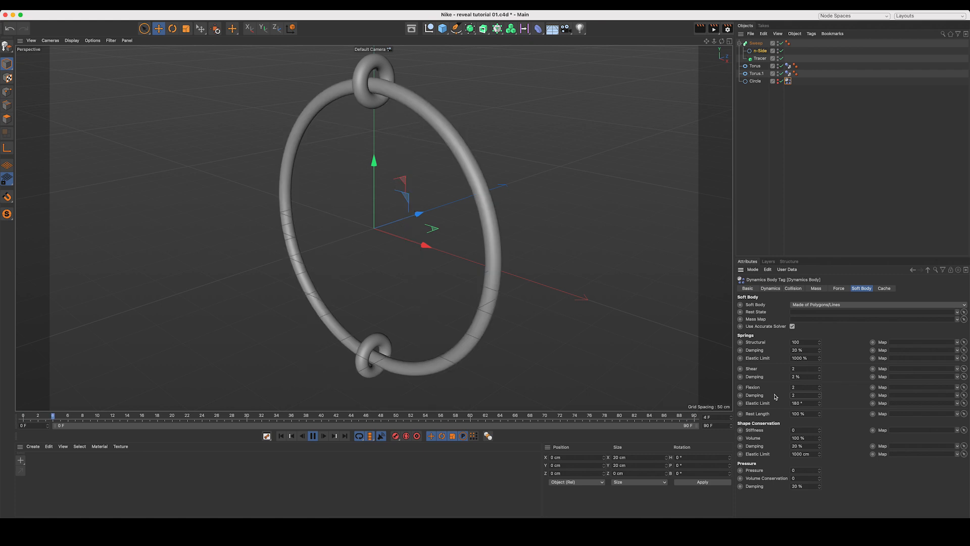
# Try 90 for the circle's soft body shear and flexion, and 90% for the damping of both.
pyautogui.click(809, 369)
pyautogui.write('90')
pyautogui.press('Tab')
pyautogui.write('90')
pyautogui.press('Tab')
pyautogui.write('90')
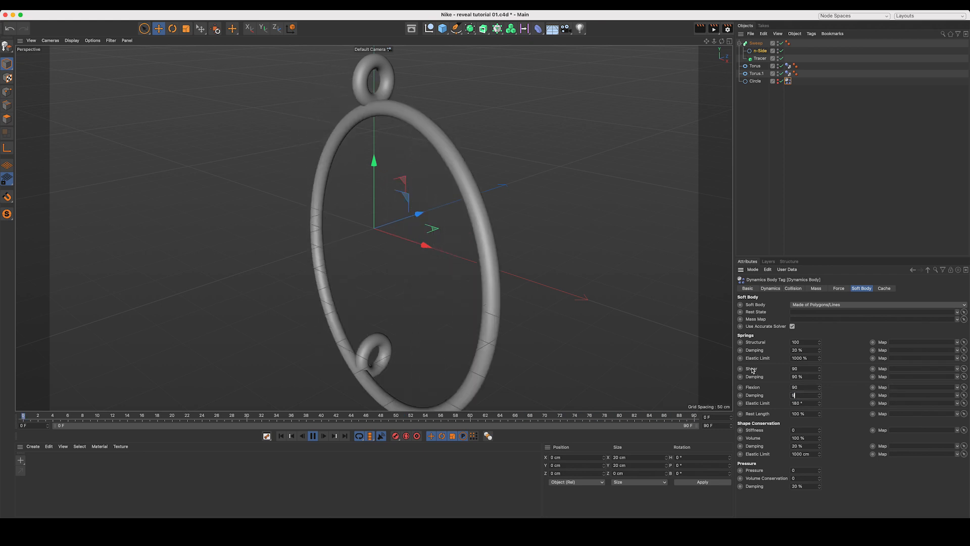
pyautogui.press('Tab')
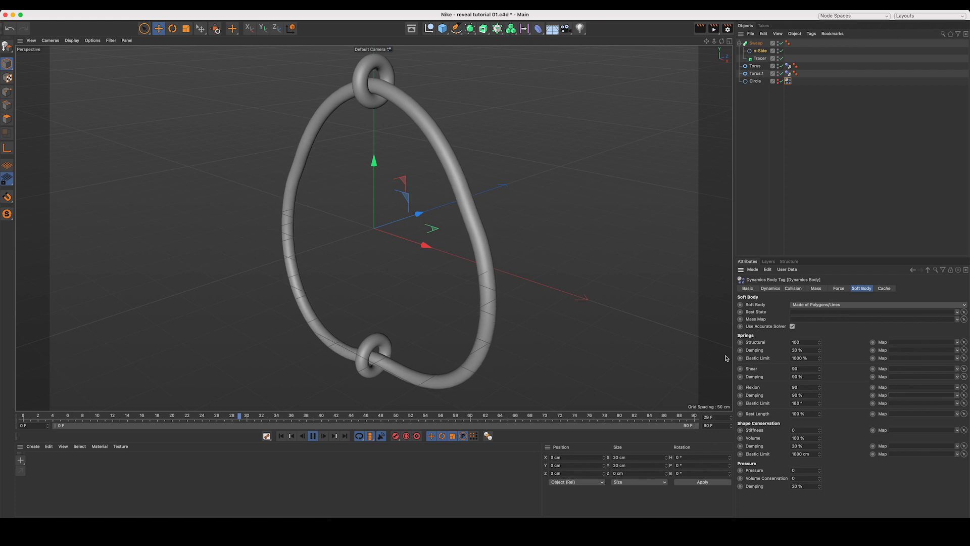
# Reset the circle's shear, flexion and damping values to their defaults, stop playback and return to the first frame.
pyautogui.moveTo(820, 368); pyautogui.dragTo(819, 371)
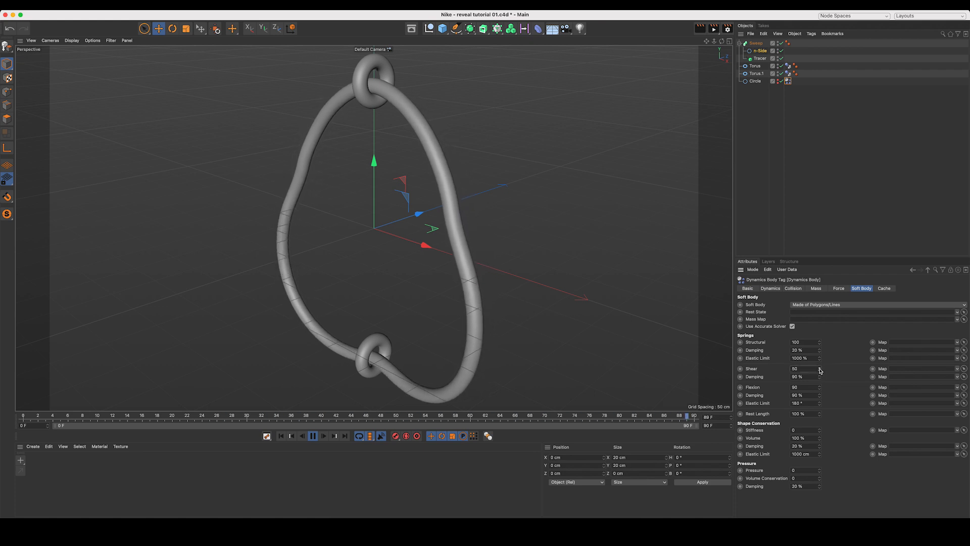
pyautogui.rightClick(820, 378)
pyautogui.rightClick(820, 389)
pyautogui.rightClick(821, 396)
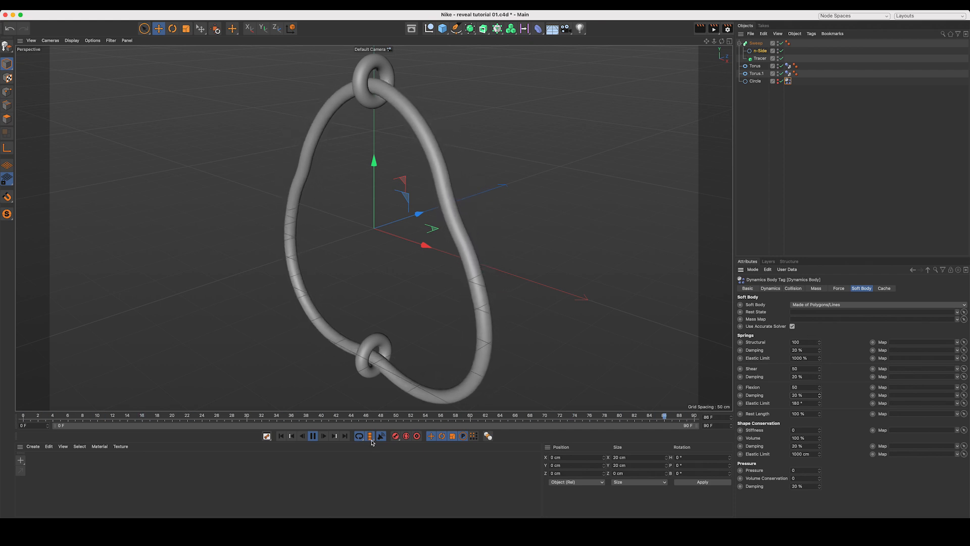
pyautogui.click(313, 435)
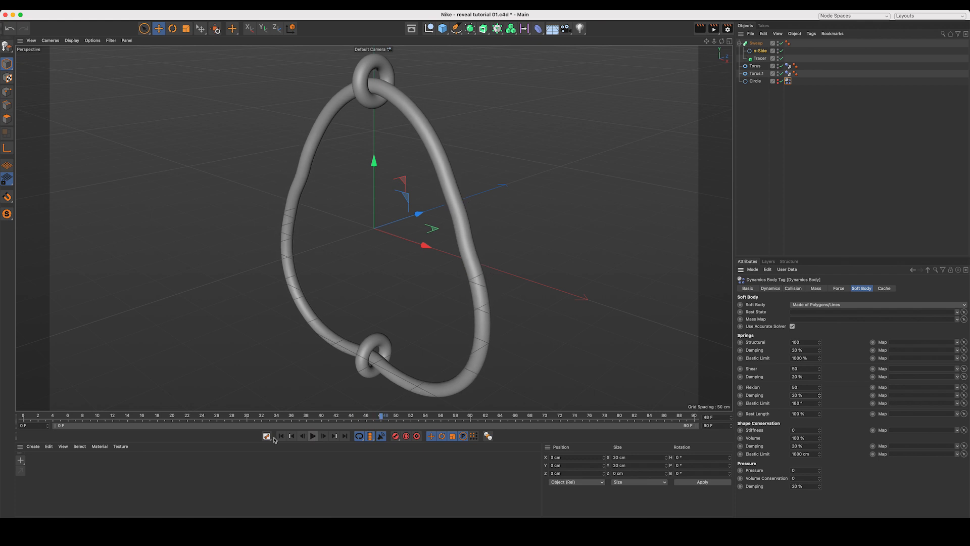
pyautogui.click(281, 436)
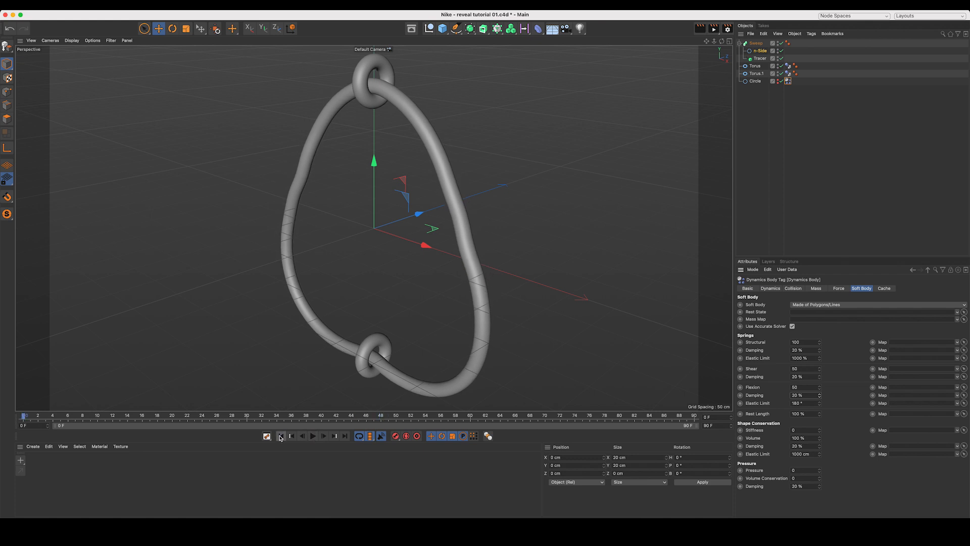
pyautogui.click(323, 436)
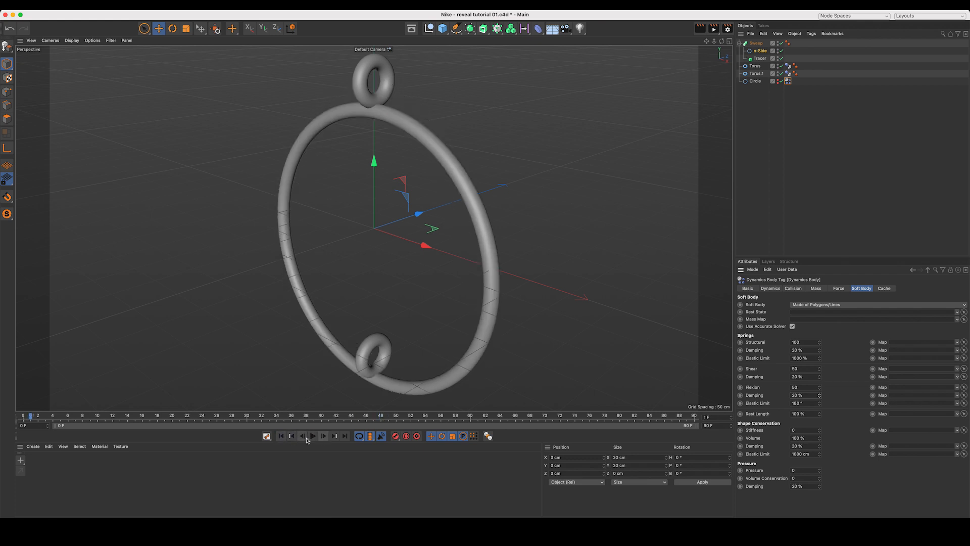
pyautogui.click(279, 437)
# Delete both torus rings from the scene.
pyautogui.click(767, 124)
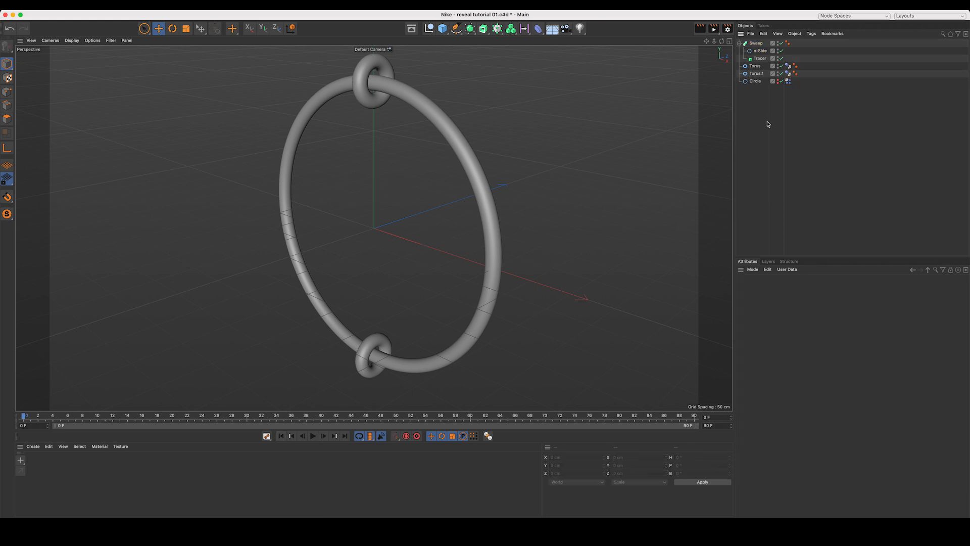
pyautogui.click(754, 67)
pyautogui.keyDown('shift'); pyautogui.click(756, 74); pyautogui.keyUp('shift')
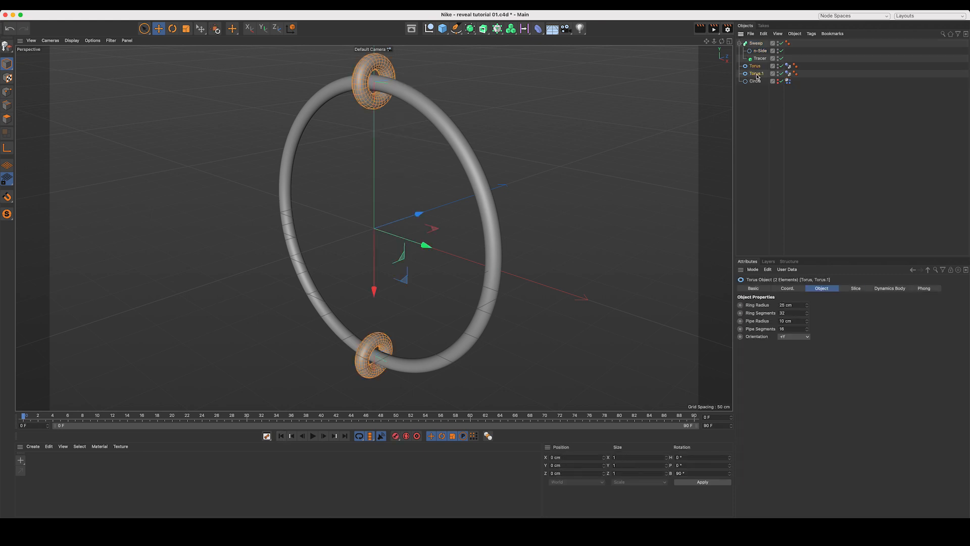
pyautogui.press('Delete')
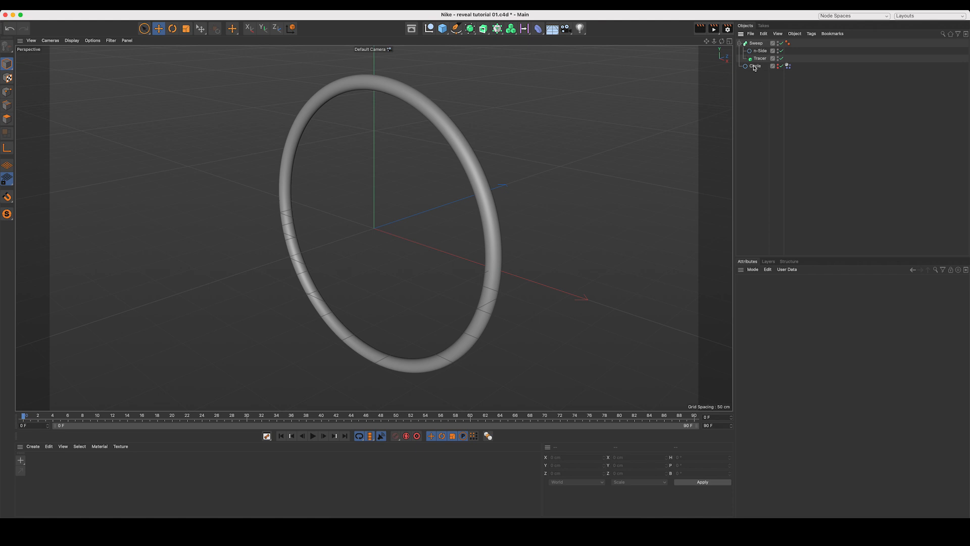
# Set gravity to 0 and steps per frame to 10 in the project's dynamics settings.
pyautogui.click(755, 66)
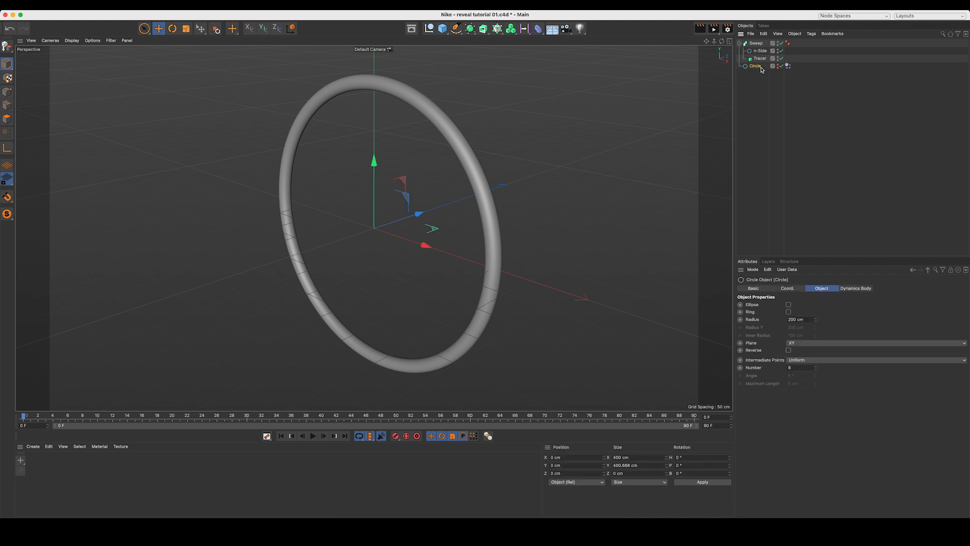
pyautogui.hotkey('ctrl', 'd')
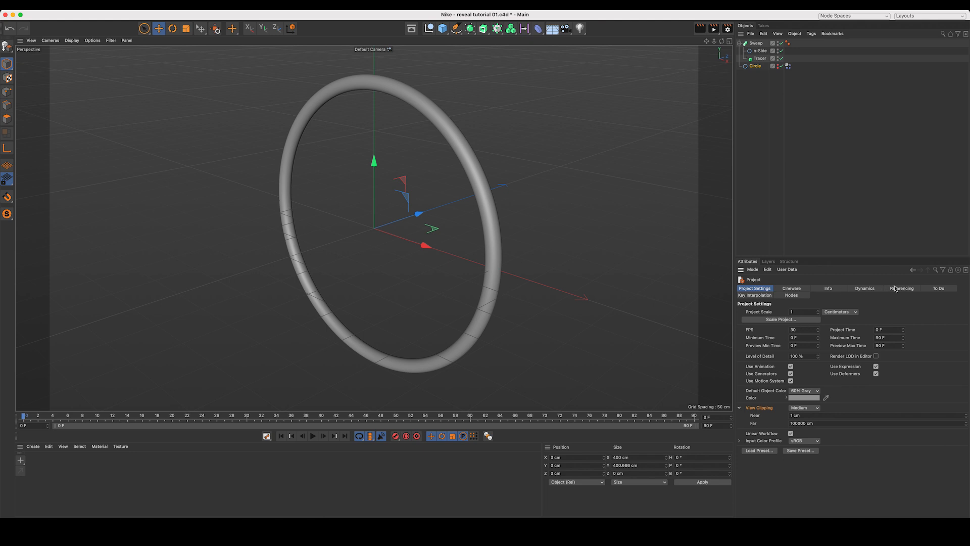
pyautogui.click(865, 288)
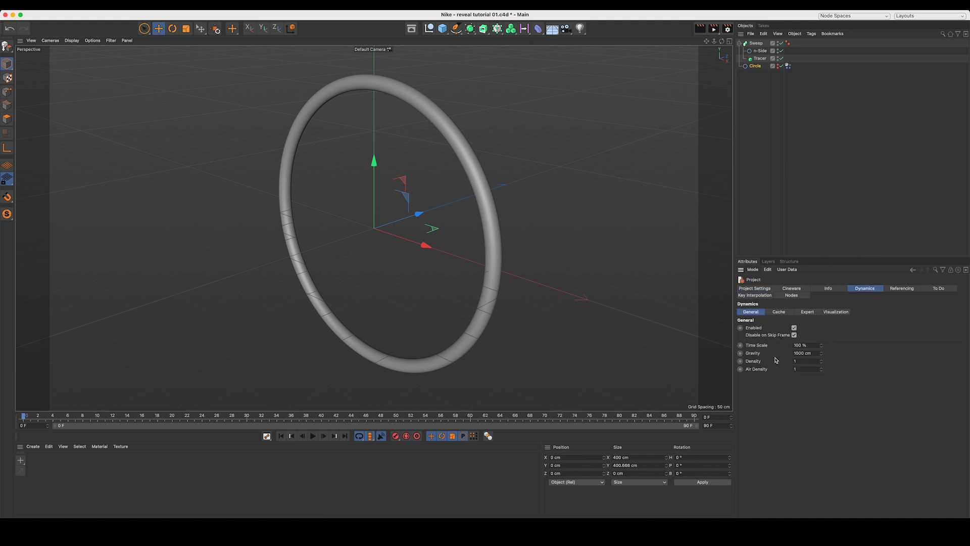
pyautogui.click(811, 353)
pyautogui.write('0')
pyautogui.press('Return')
pyautogui.click(812, 312)
pyautogui.click(840, 363)
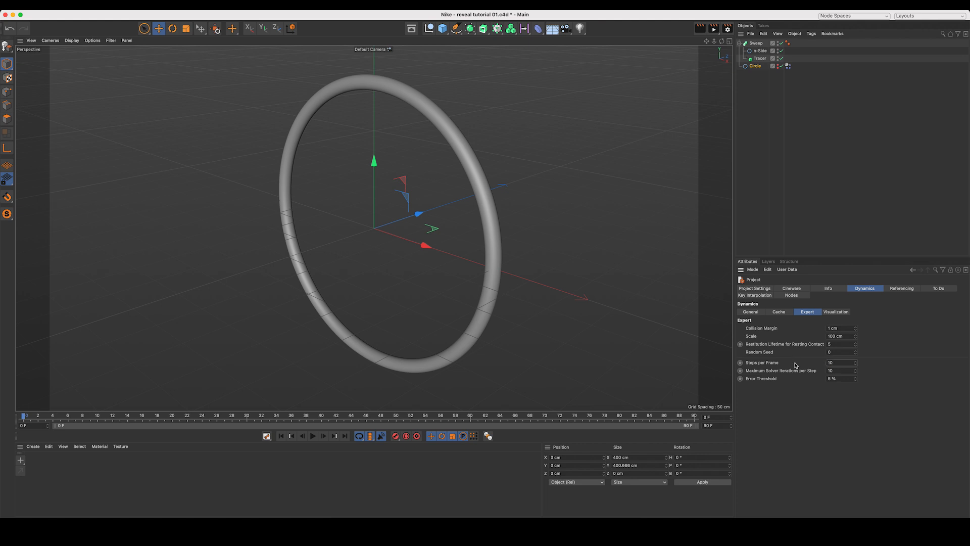
# Group the Sweep and the Circle under a null named Dynamic string.
pyautogui.click(748, 123)
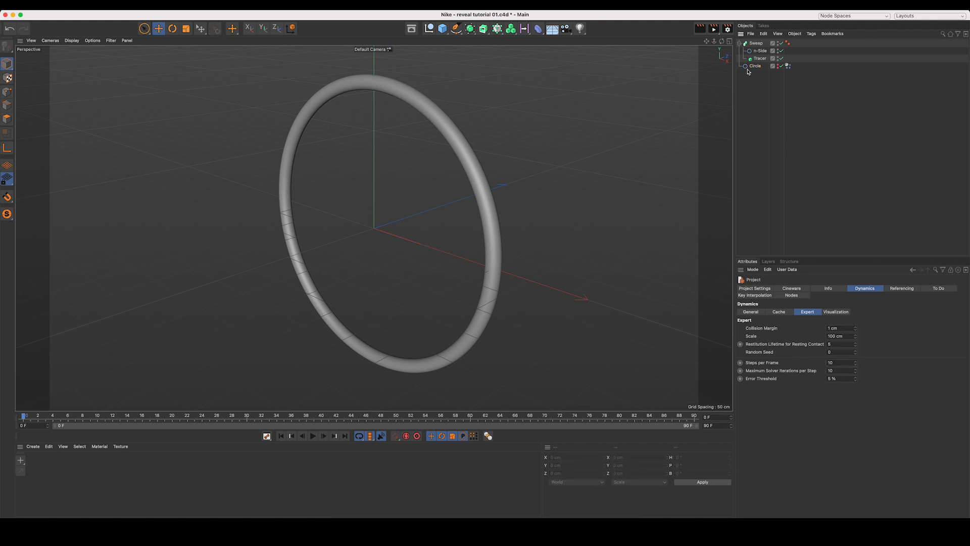
pyautogui.click(740, 45)
pyautogui.moveTo(759, 67); pyautogui.dragTo(736, 31)
pyautogui.hotkey('alt', 'g')
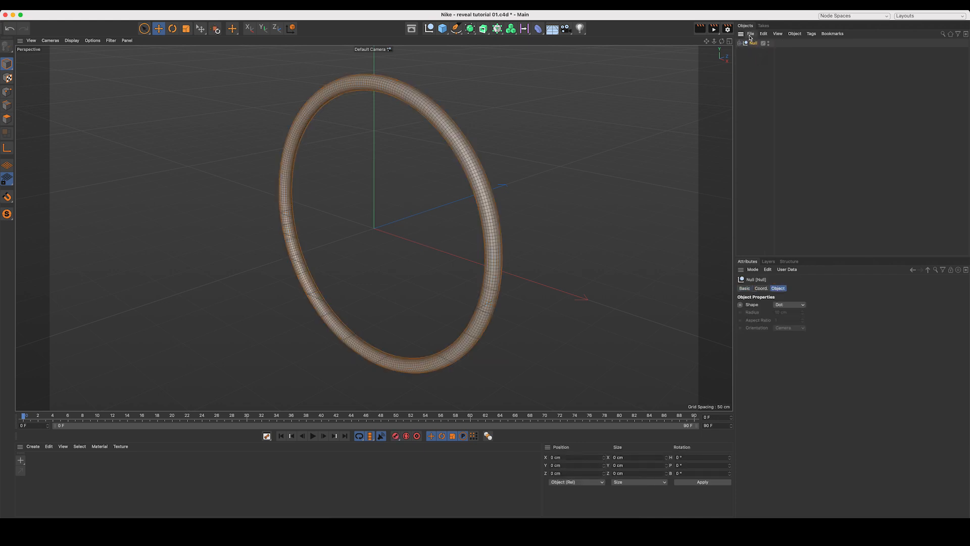
pyautogui.doubleClick(753, 44)
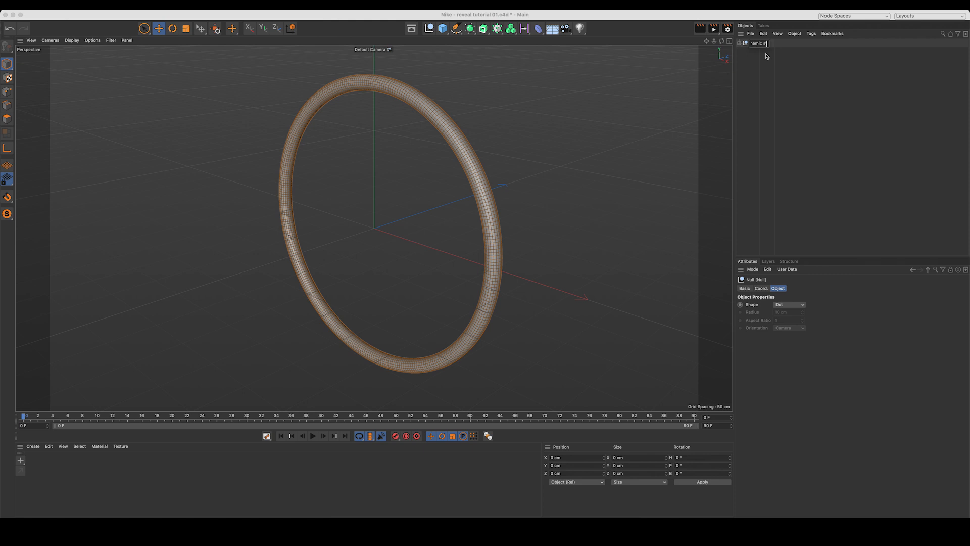
pyautogui.press('Return')
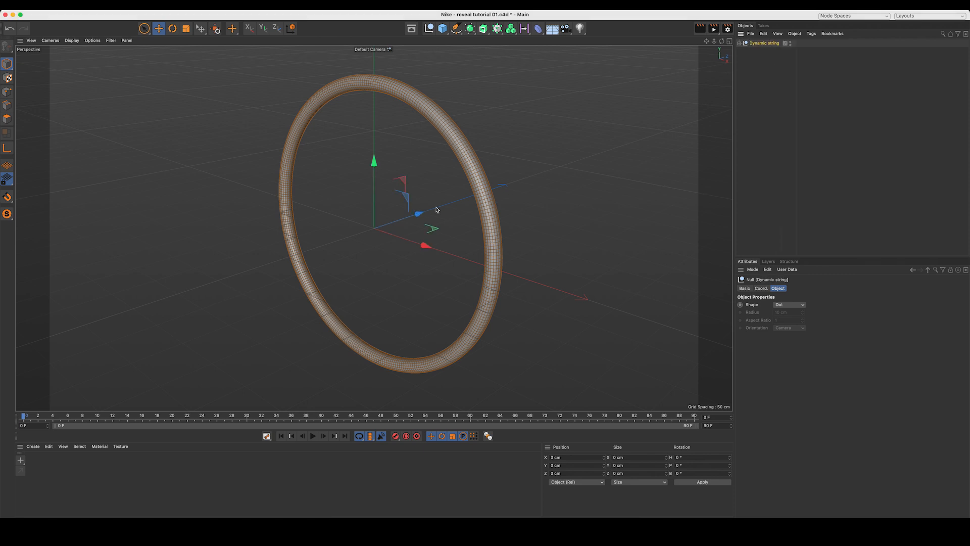
# Duplicate the Dynamic string null about 60 cm along the Z axis and name the copy Dynamic string 2.
pyautogui.keyDown('ctrl'); pyautogui.moveTo(422, 215); pyautogui.dragTo(448, 206); pyautogui.keyUp('ctrl')
pyautogui.click(788, 98)
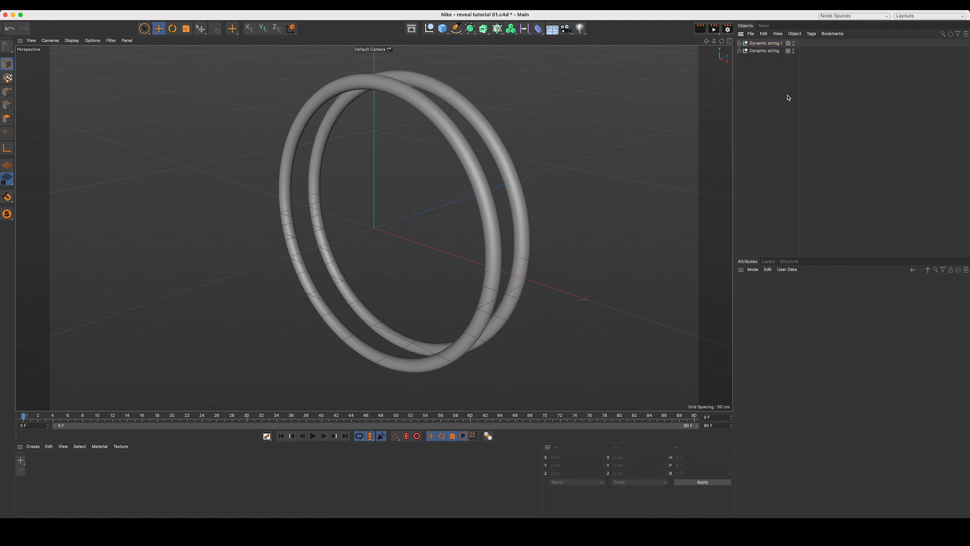
pyautogui.click(755, 43)
pyautogui.doubleClick(755, 43)
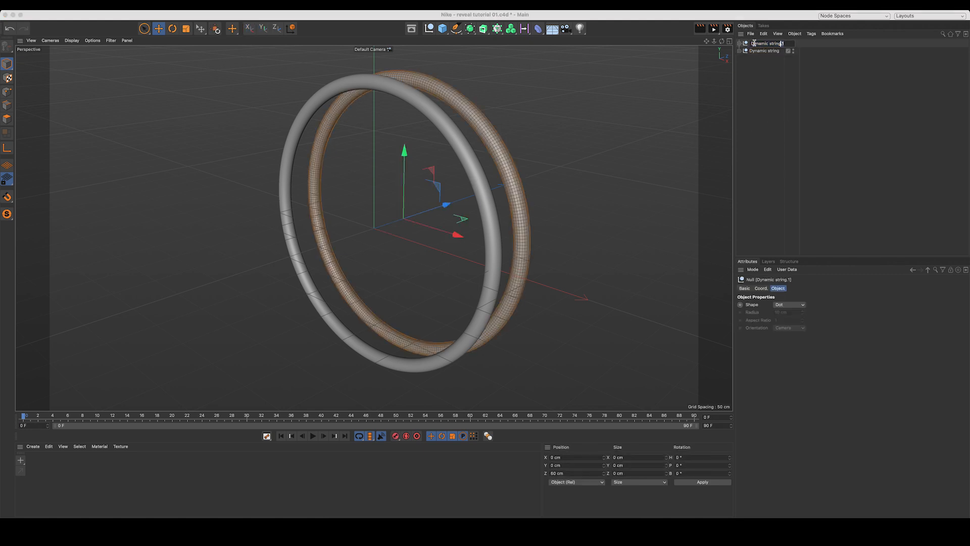
pyautogui.write('2')
pyautogui.press('Return')
pyautogui.doubleClick(754, 43)
pyautogui.press('Return')
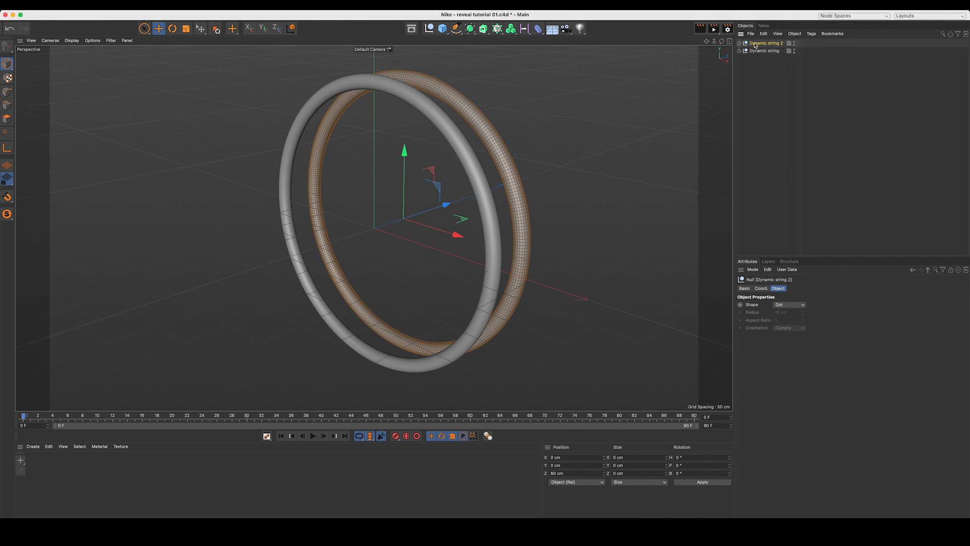
# Check the trace link of the Tracer inside Dynamic string 2, then briefly play the simulation and rewind it.
pyautogui.click(740, 44)
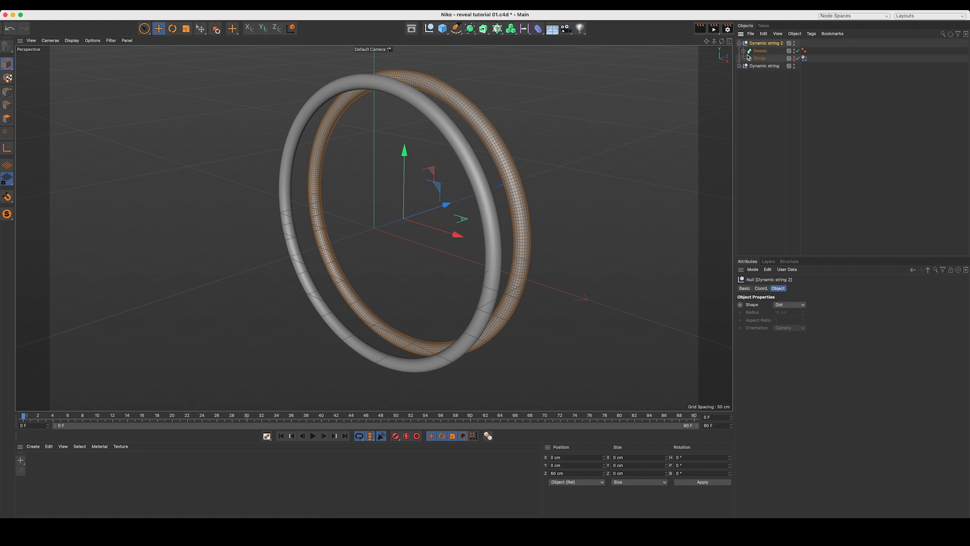
pyautogui.click(743, 51)
pyautogui.click(759, 66)
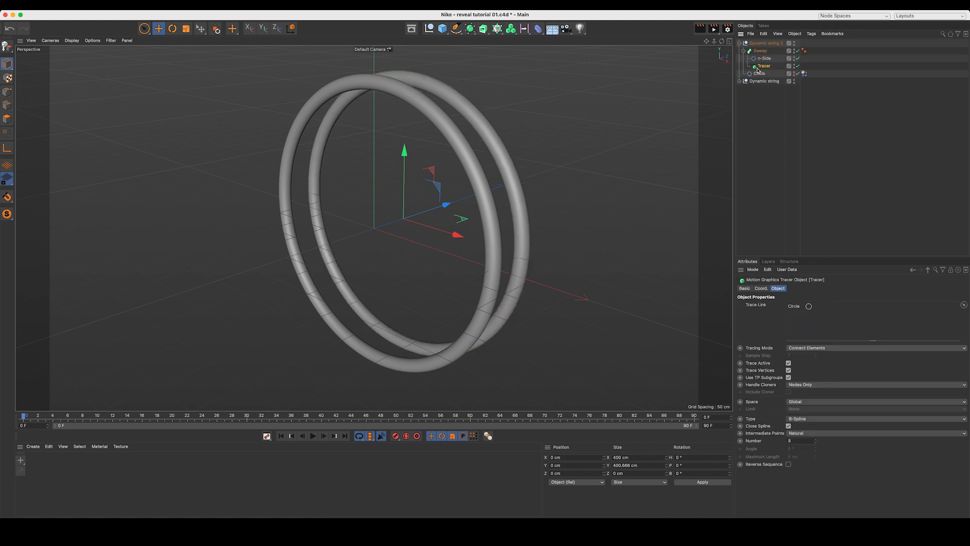
pyautogui.click(743, 51)
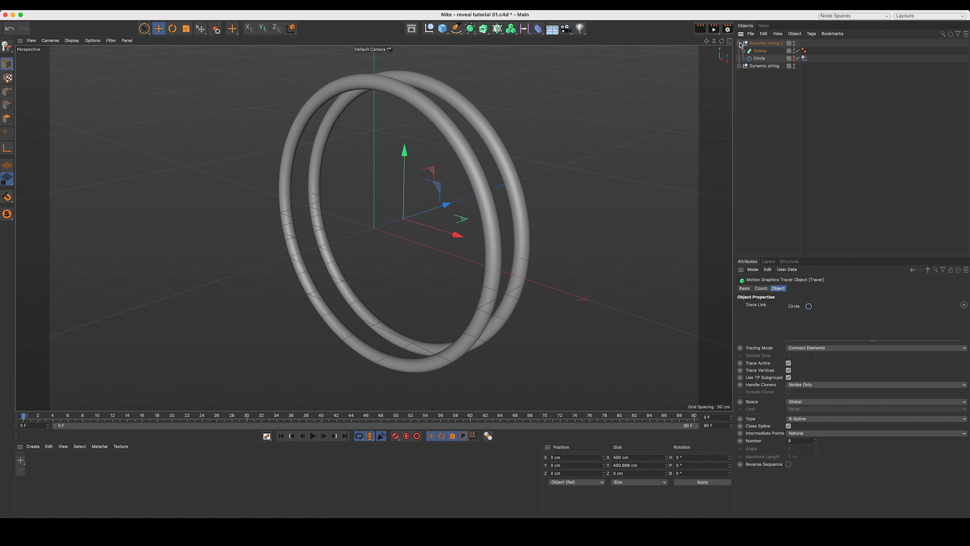
pyautogui.click(740, 44)
pyautogui.click(756, 77)
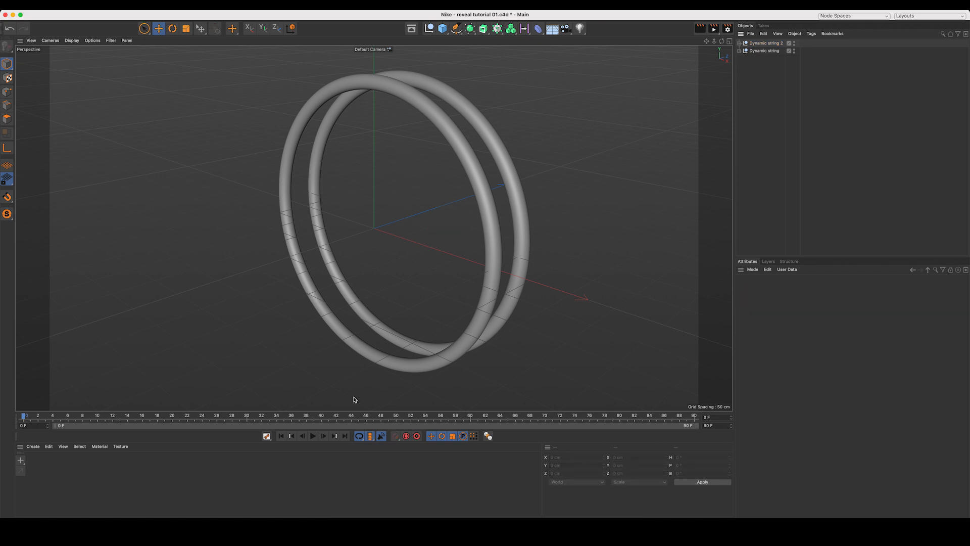
pyautogui.click(313, 435)
pyautogui.click(313, 435)
pyautogui.click(281, 436)
# Add a dynamics Force object with a strength of 20 cm and play the simulation to test its pull on both strings.
pyautogui.click(337, 5)
pyautogui.moveTo(342, 32)
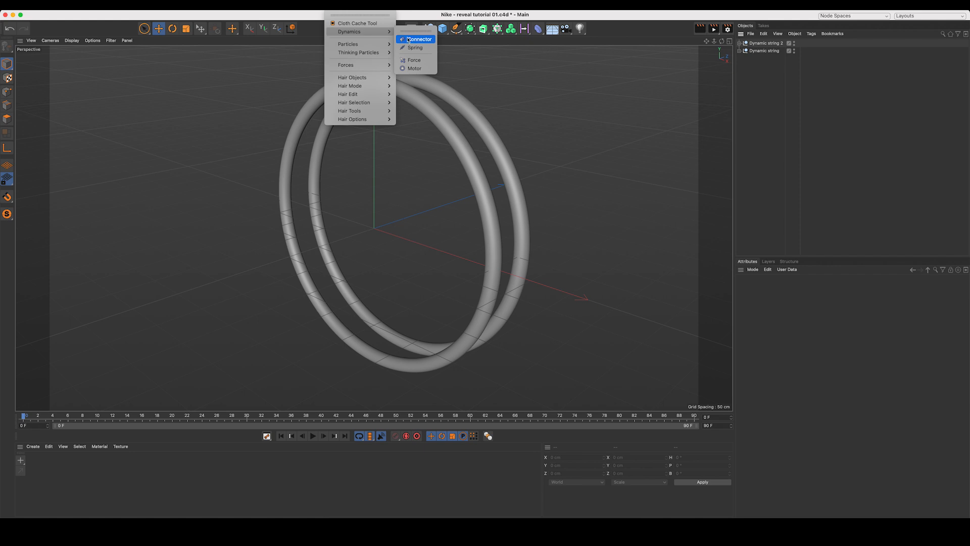
pyautogui.click(419, 61)
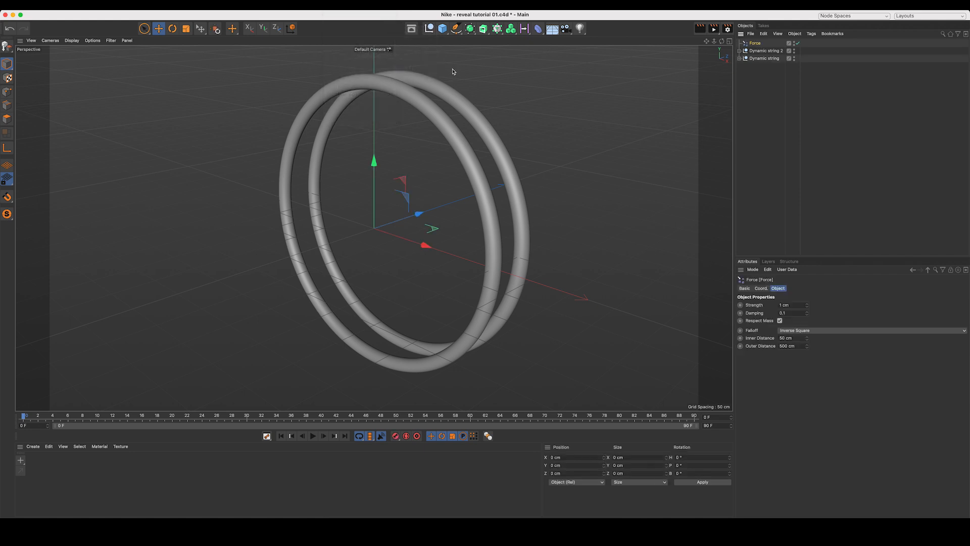
pyautogui.click(796, 305)
pyautogui.click(314, 436)
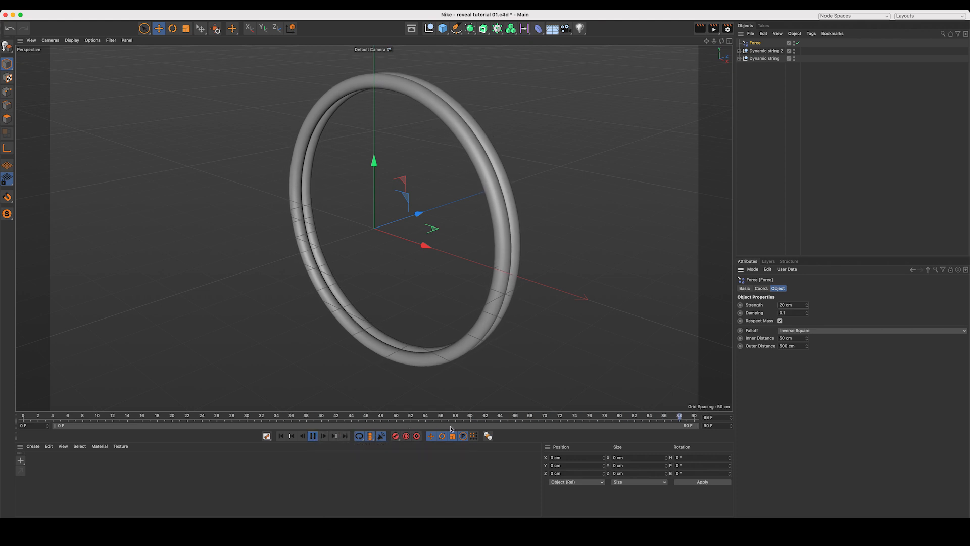
pyautogui.press('F8')
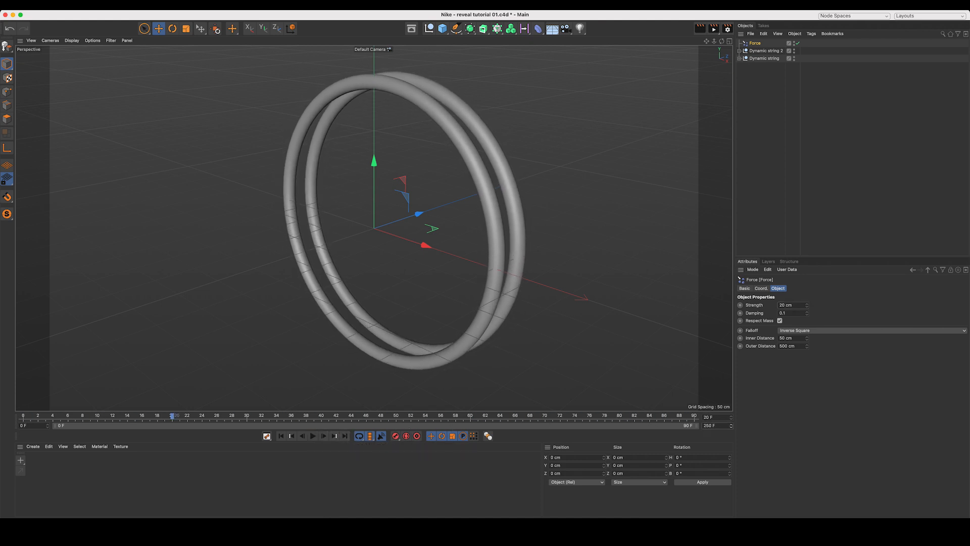
# Extend the animation to 500 frames and test the simulation with the Force strength set to 50 cm.
pyautogui.press('Return')
pyautogui.click(797, 306)
pyautogui.write('50')
pyautogui.press('Return')
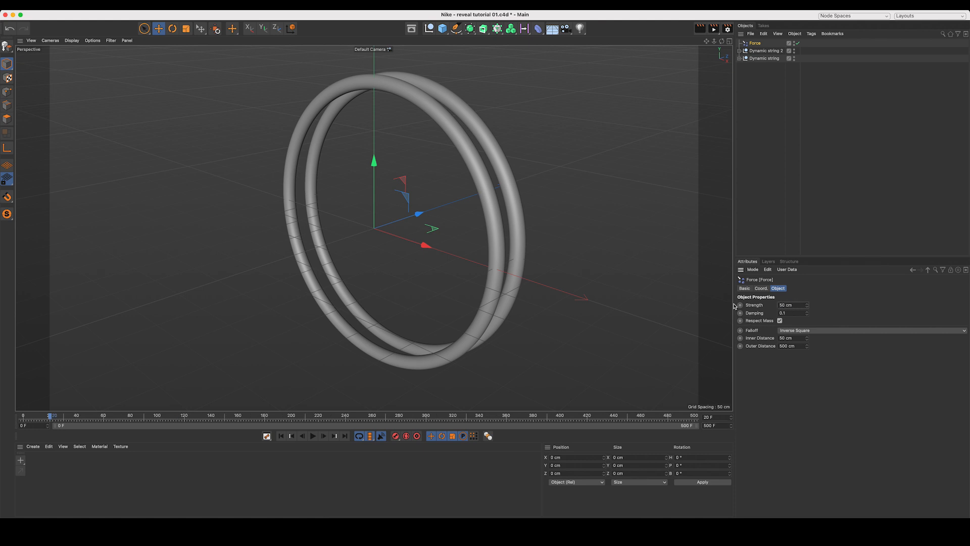
pyautogui.click(313, 435)
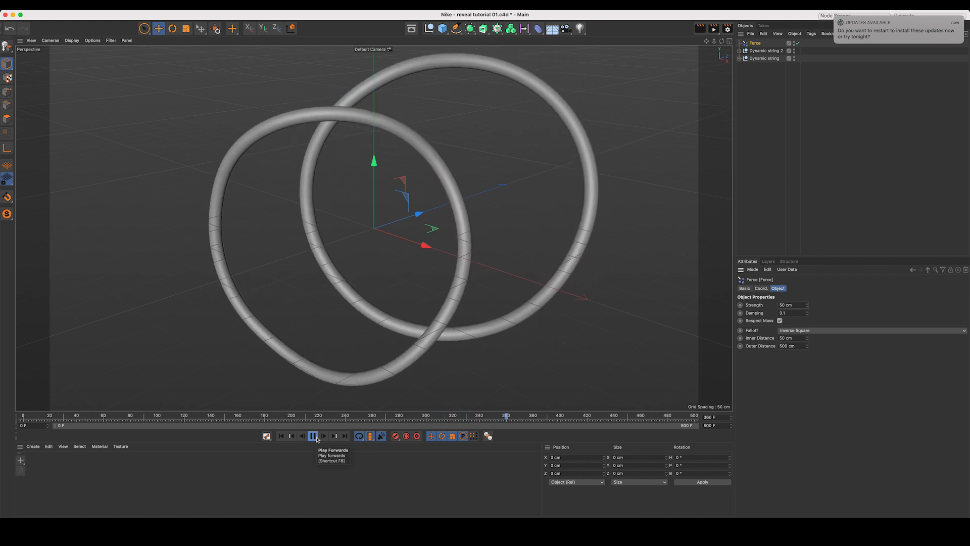
pyautogui.click(313, 435)
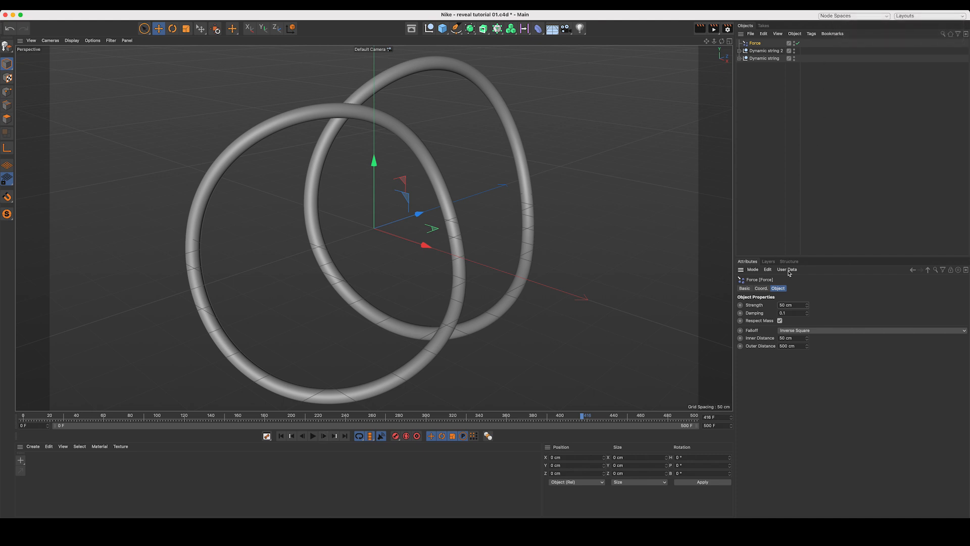
# Set the Force strength to 100 cm and replay the simulation from the first frame.
pyautogui.click(797, 303)
pyautogui.write('10')
pyautogui.click(281, 437)
pyautogui.click(312, 436)
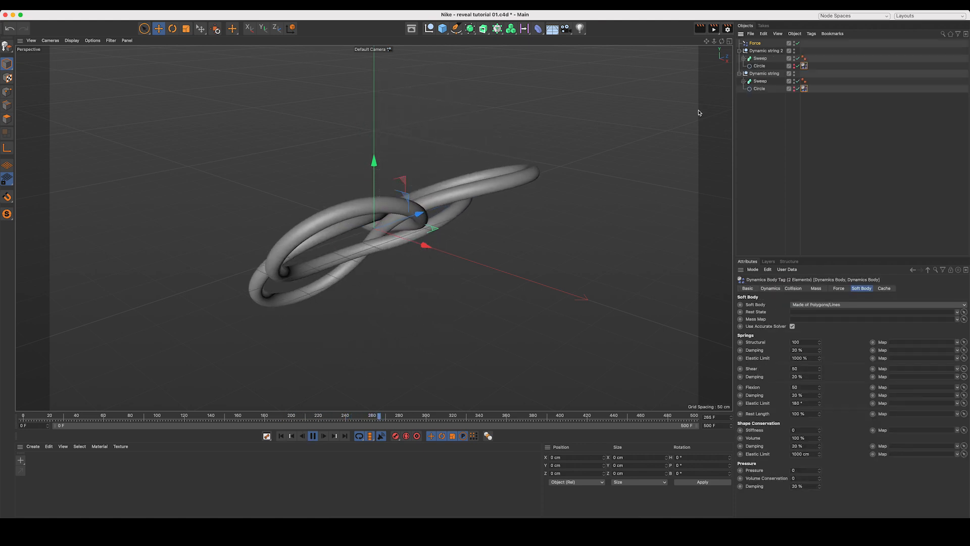
# Raise the Force strength to 200 cm, test the simulation, and rewind to the first frame.
pyautogui.click(755, 43)
pyautogui.moveTo(798, 305); pyautogui.dragTo(743, 310)
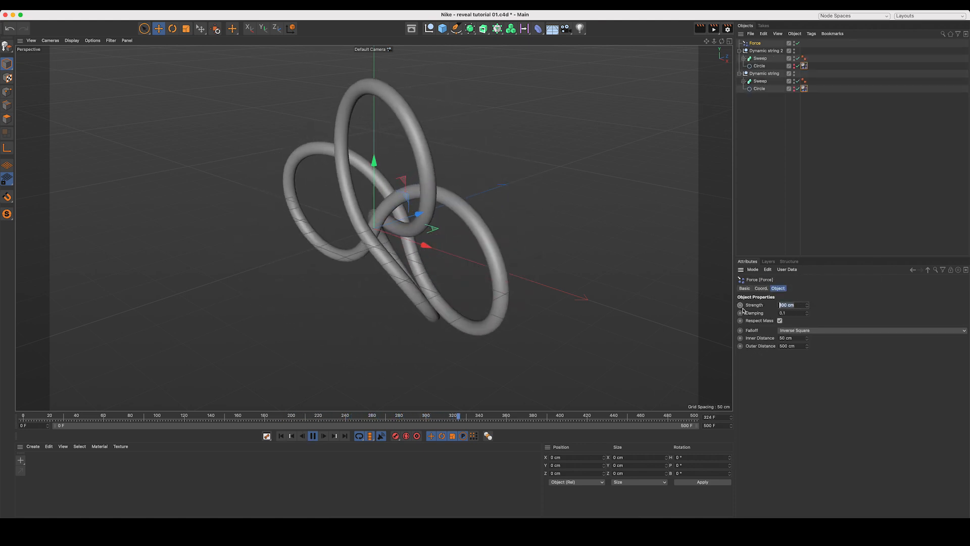
pyautogui.write('200')
pyautogui.press('Return')
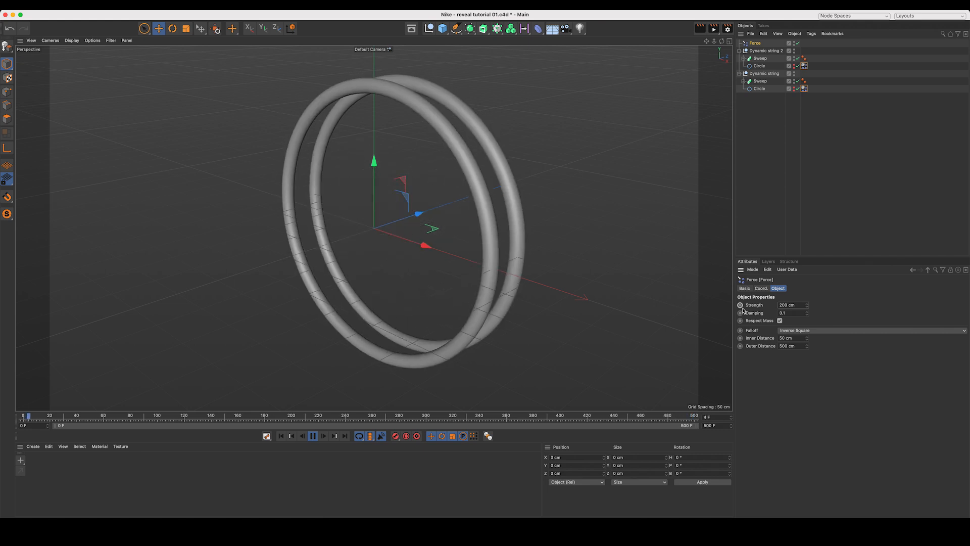
pyautogui.press('F8')
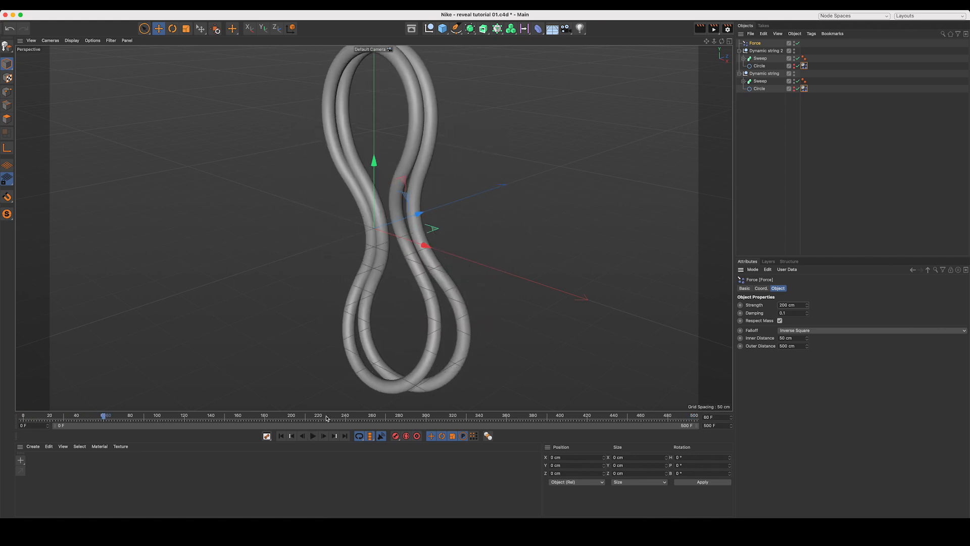
pyautogui.click(281, 437)
# Rotate Dynamic string 2 to a 90° heading, move it about 99 cm along the world Z axis, and play the simulation.
pyautogui.click(761, 51)
pyautogui.press('r')
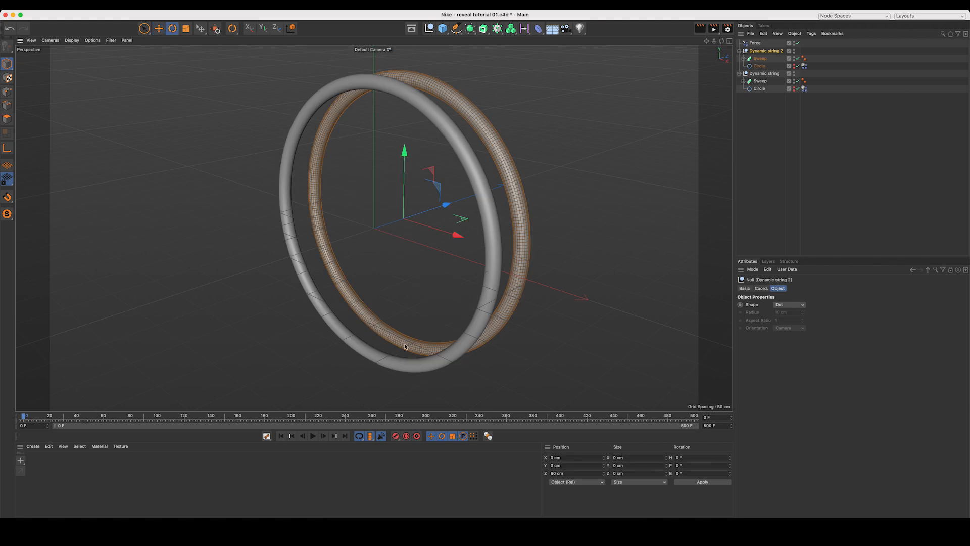
pyautogui.moveTo(401, 236); pyautogui.dragTo(471, 198)
pyautogui.press('e')
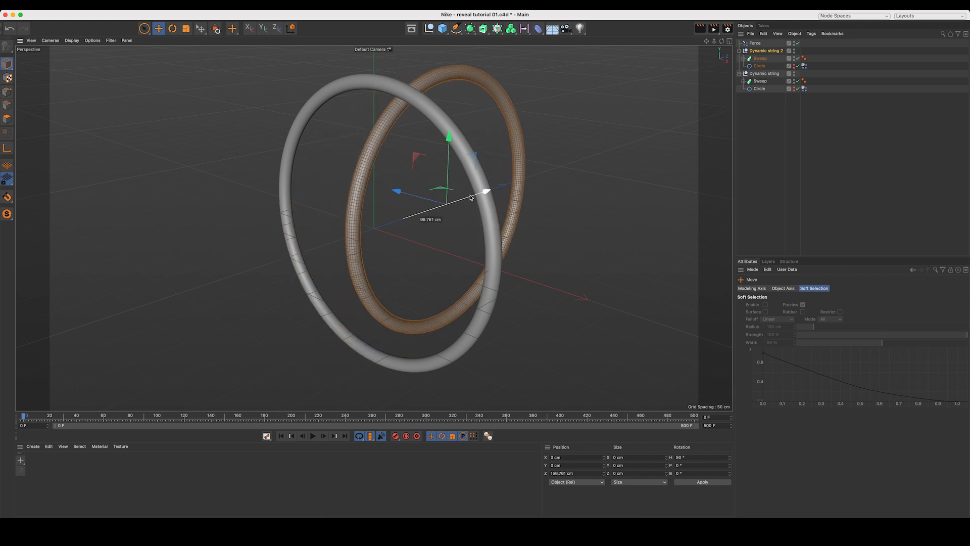
pyautogui.click(313, 436)
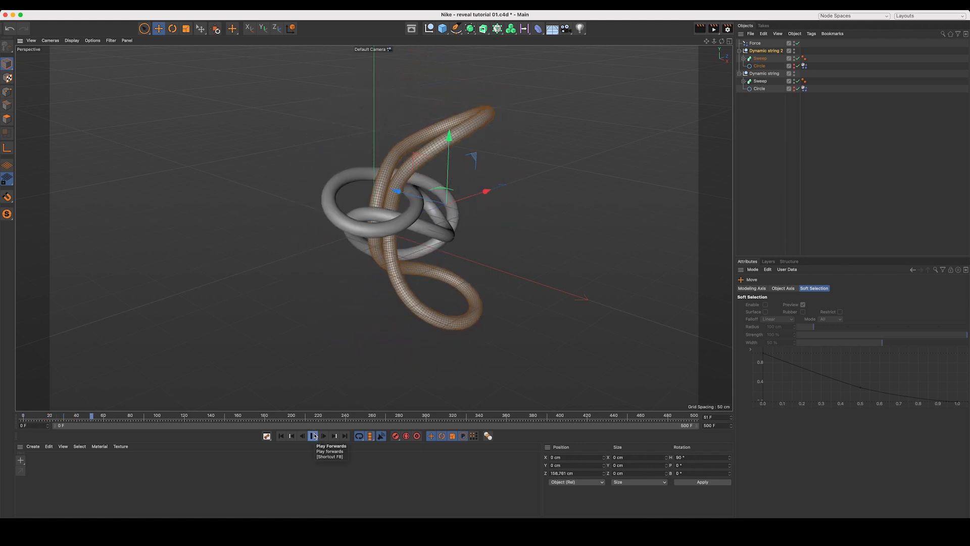
# Test the playing simulation with the Force disabled, re-enable the Force, and stop playback.
pyautogui.click(769, 172)
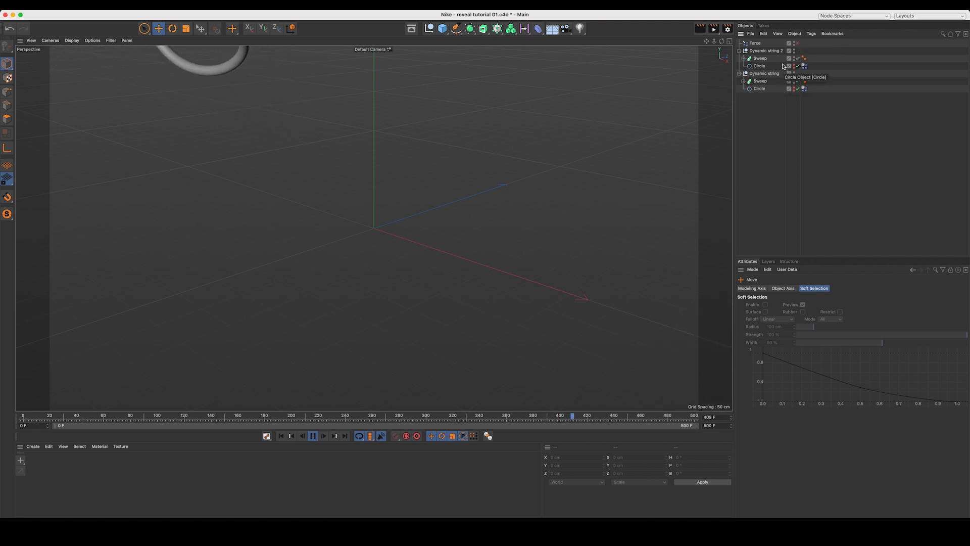
pyautogui.click(797, 43)
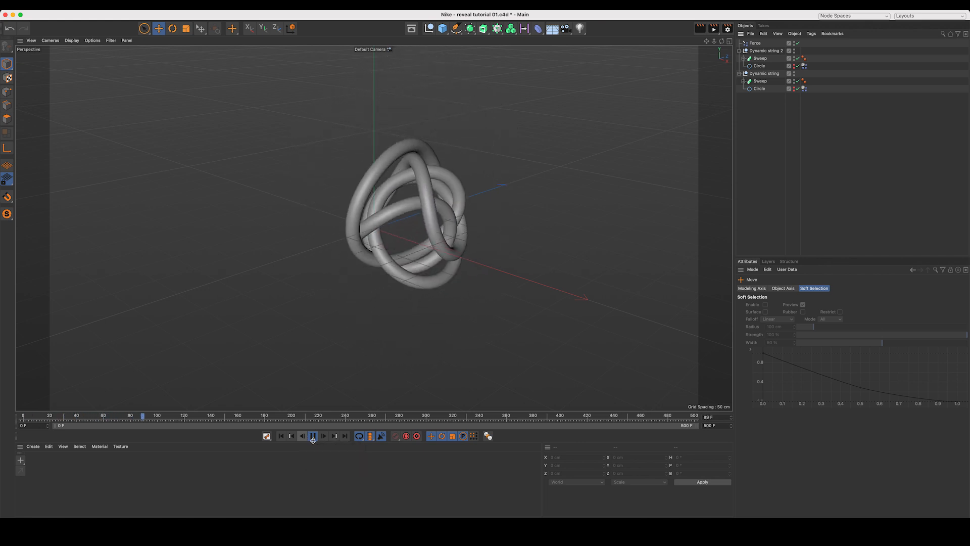
pyautogui.click(313, 435)
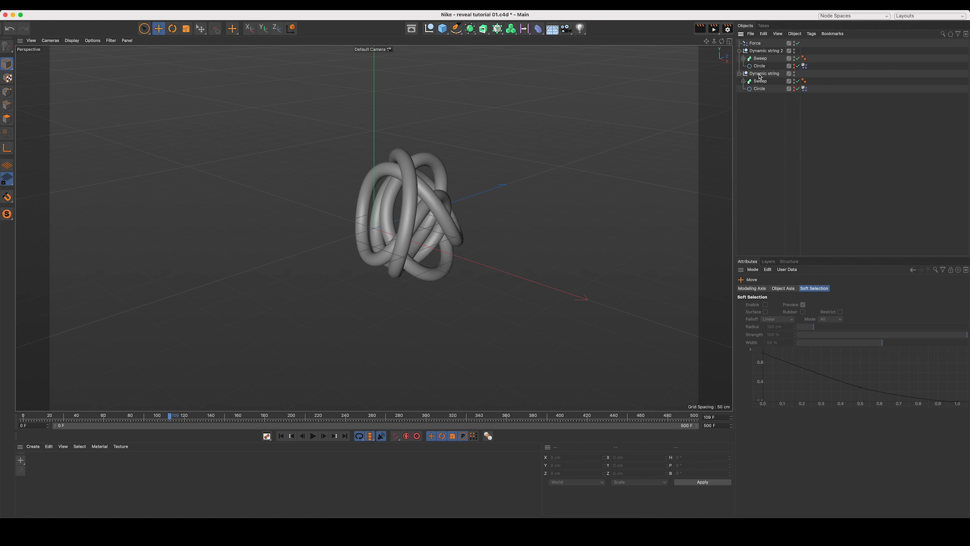
# Look inside Dynamic string's Sweep, collapse both Dynamic string groups, and rewind the animation.
pyautogui.click(744, 82)
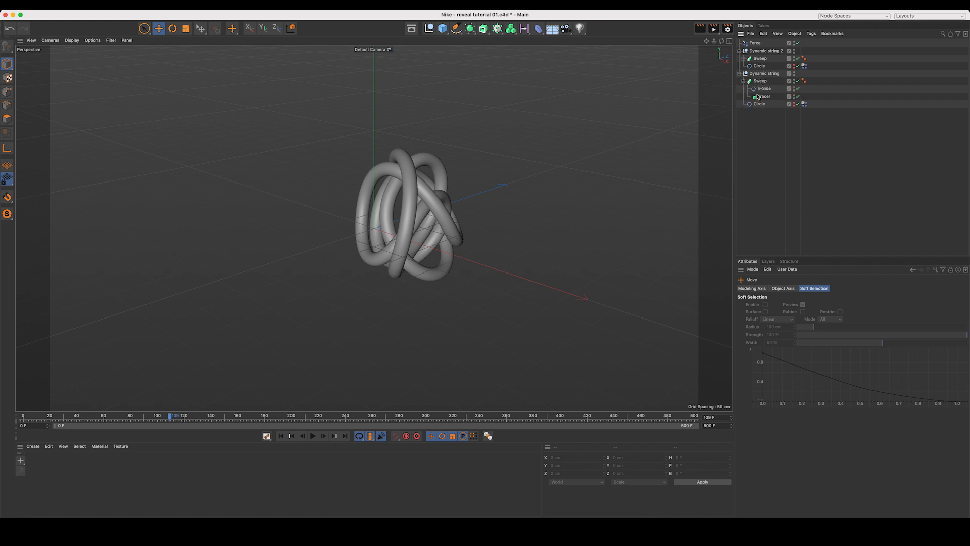
pyautogui.click(740, 73)
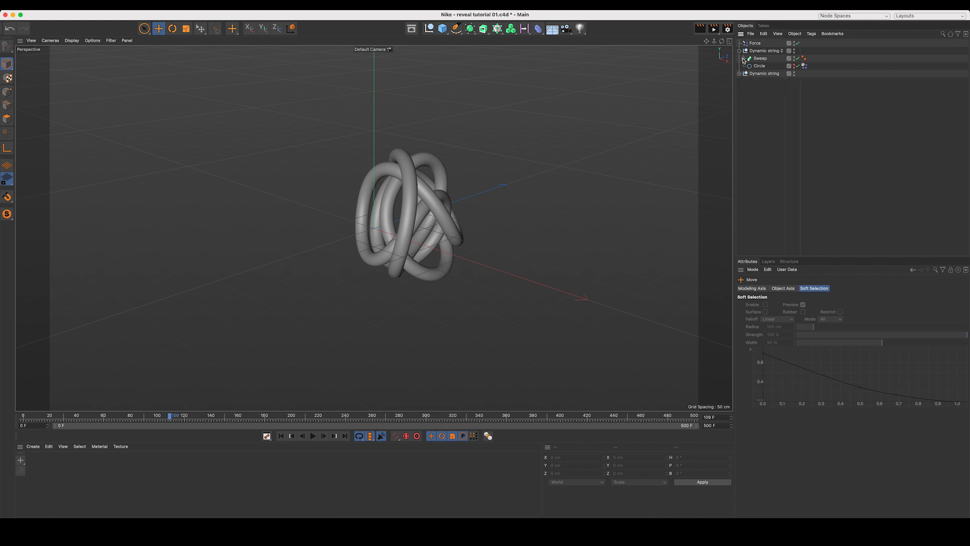
pyautogui.click(739, 51)
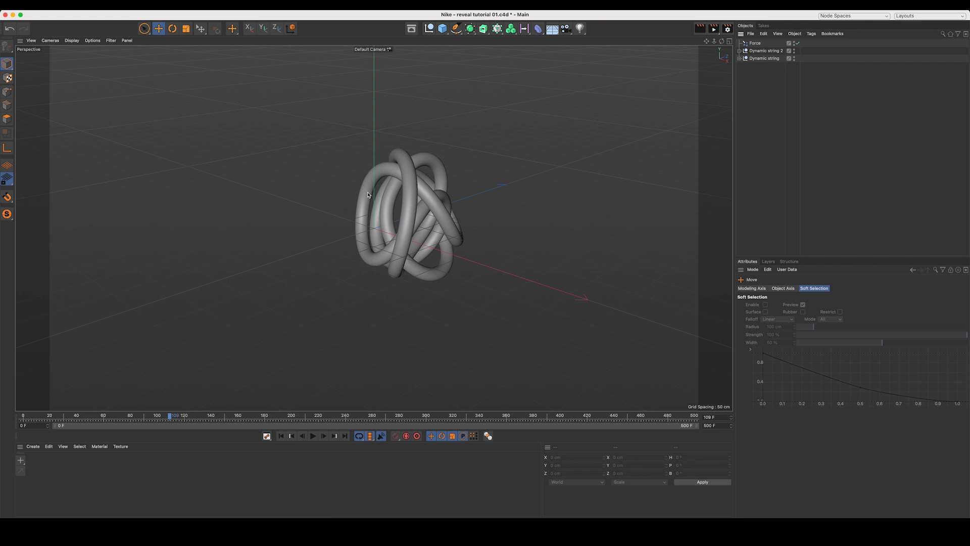
pyautogui.click(281, 435)
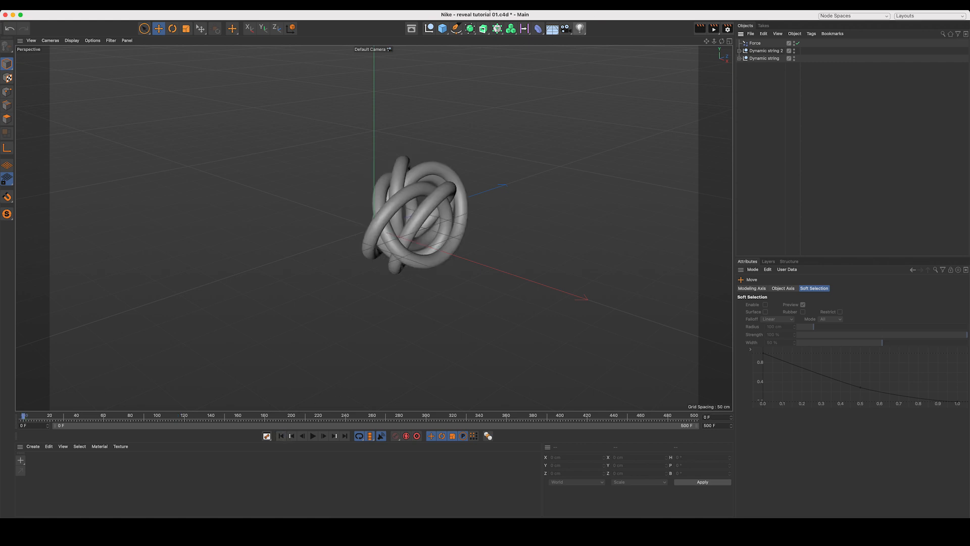
# Copy the Nike-spline from the Nike grow_0002.c4d project and paste it into Nike - reveal tutorial 01.c4d.
pyautogui.click(445, 9)
pyautogui.click(491, 277)
pyautogui.click(740, 66)
pyautogui.click(764, 73)
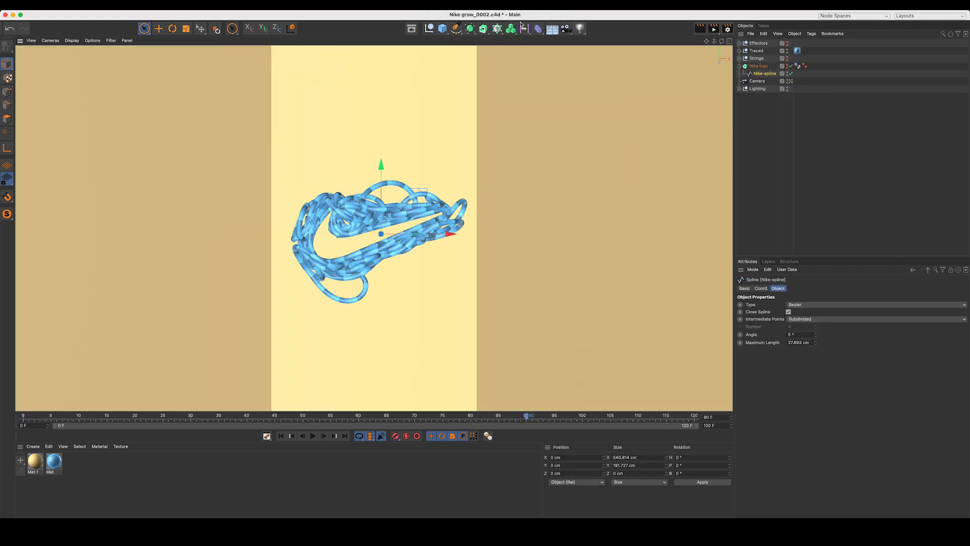
pyautogui.click(445, 9)
pyautogui.click(495, 267)
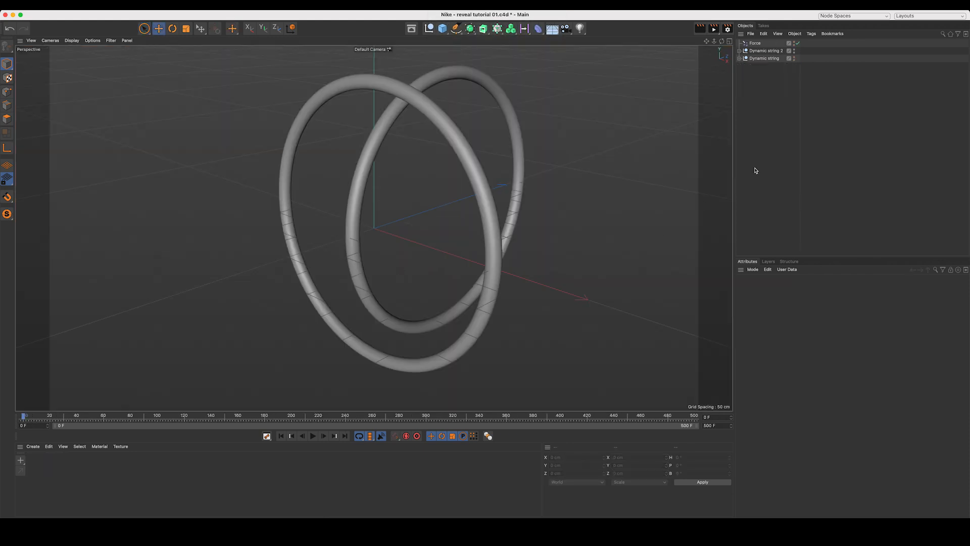
pyautogui.press('super+v')
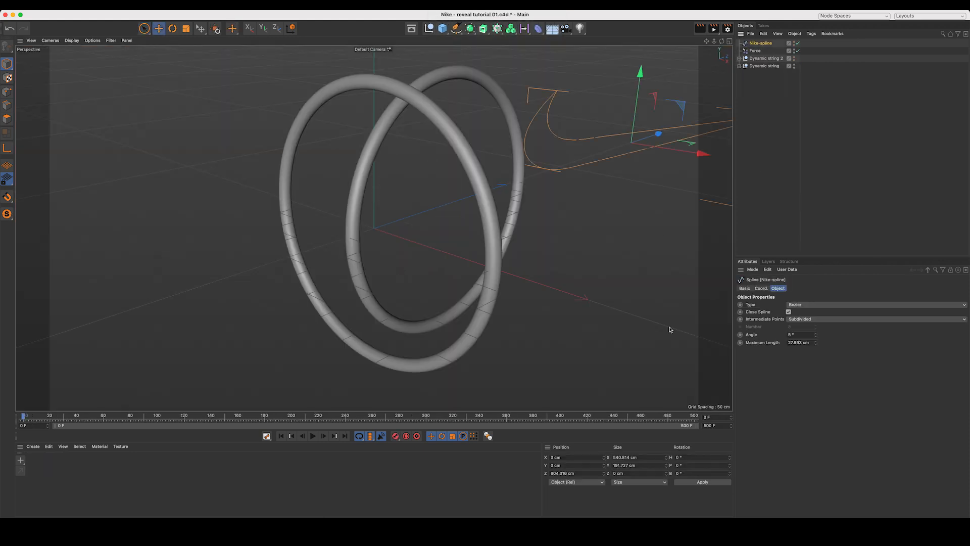
# Set the Nike-spline's Z position to 0 cm.
pyautogui.doubleClick(581, 473)
pyautogui.write('0')
pyautogui.press('Return')
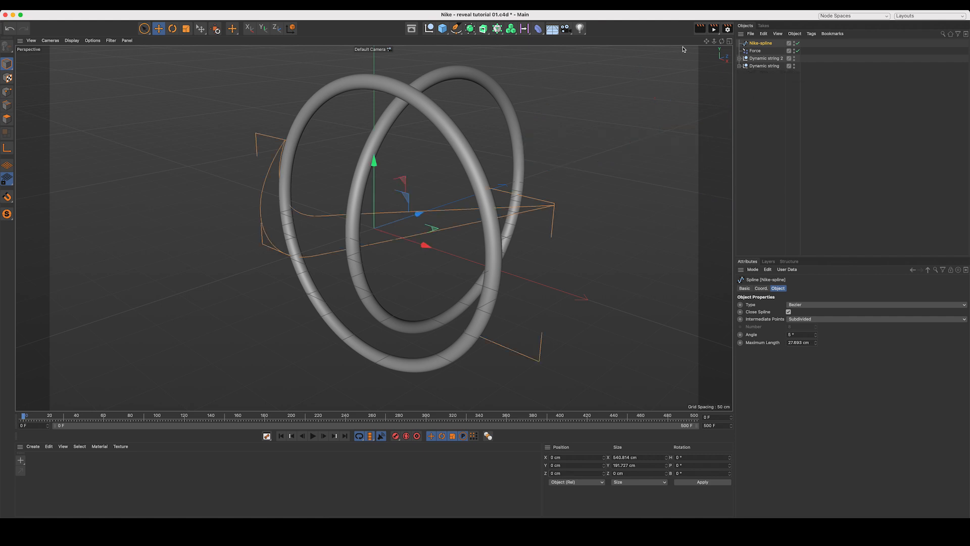
# Add a Camera, look through it, and set its heading and pitch to 0°.
pyautogui.click(566, 29)
pyautogui.click(798, 43)
pyautogui.moveTo(688, 456); pyautogui.dragTo(637, 456)
pyautogui.write('0')
pyautogui.press('Tab')
pyautogui.write('0')
pyautogui.press('Return')
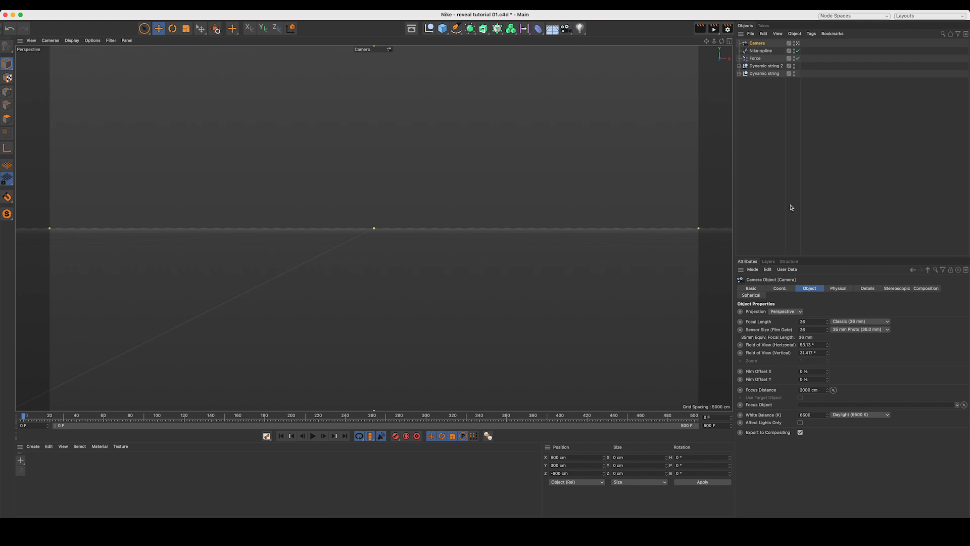
# Frame the Nike-spline through the Camera and pull back until the whole swoosh has space around it.
pyautogui.click(761, 51)
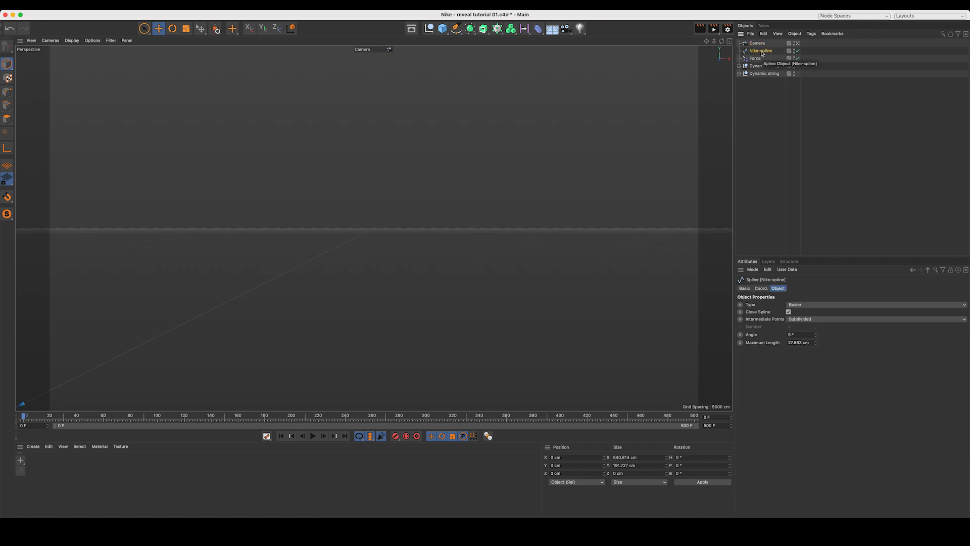
pyautogui.press('o')
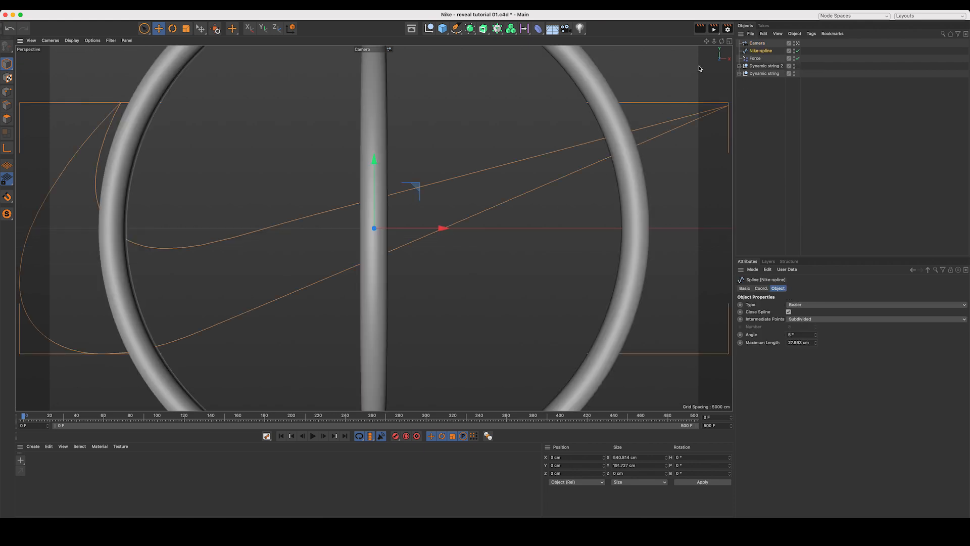
pyautogui.moveTo(714, 42); pyautogui.dragTo(659, 41)
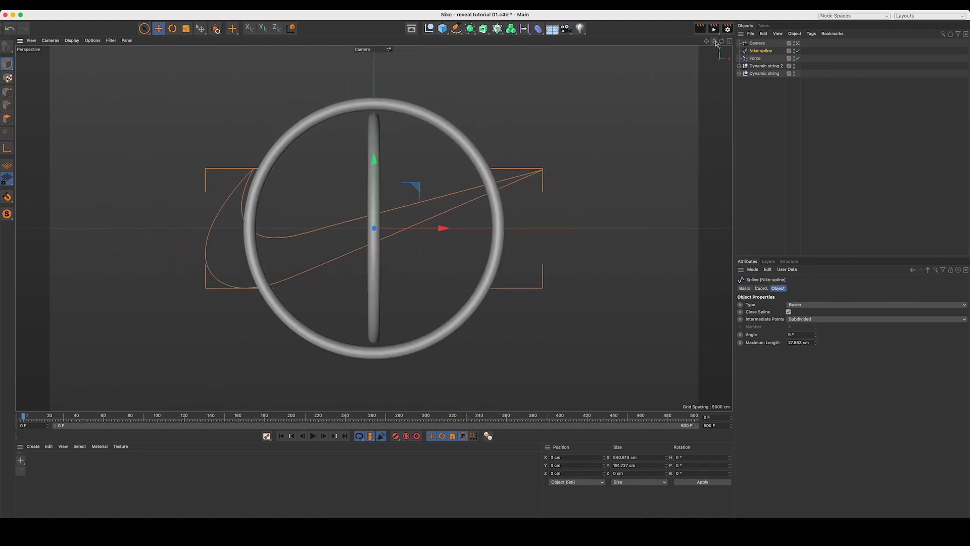
# Delete Dynamic string 2 and hide both the Dynamic string group and the Nike-spline.
pyautogui.click(764, 98)
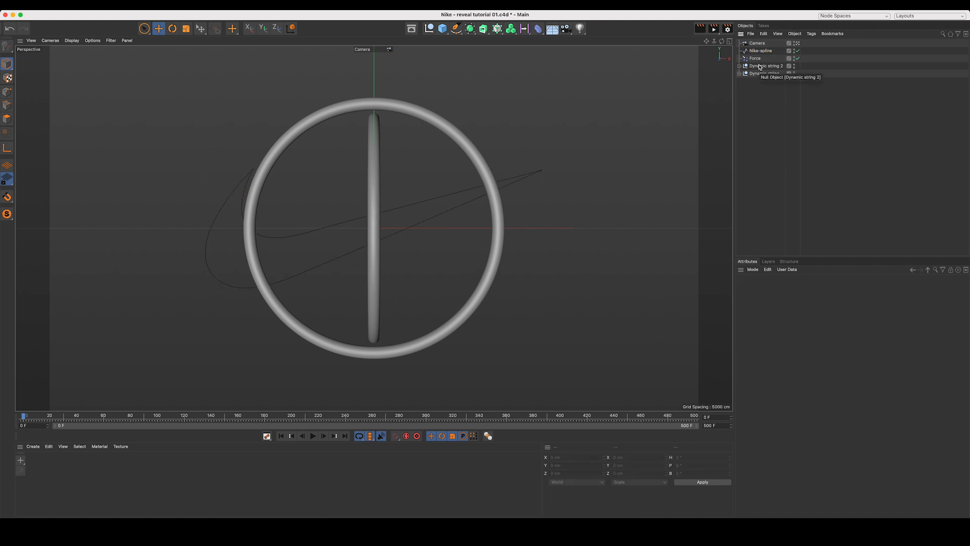
pyautogui.click(771, 67)
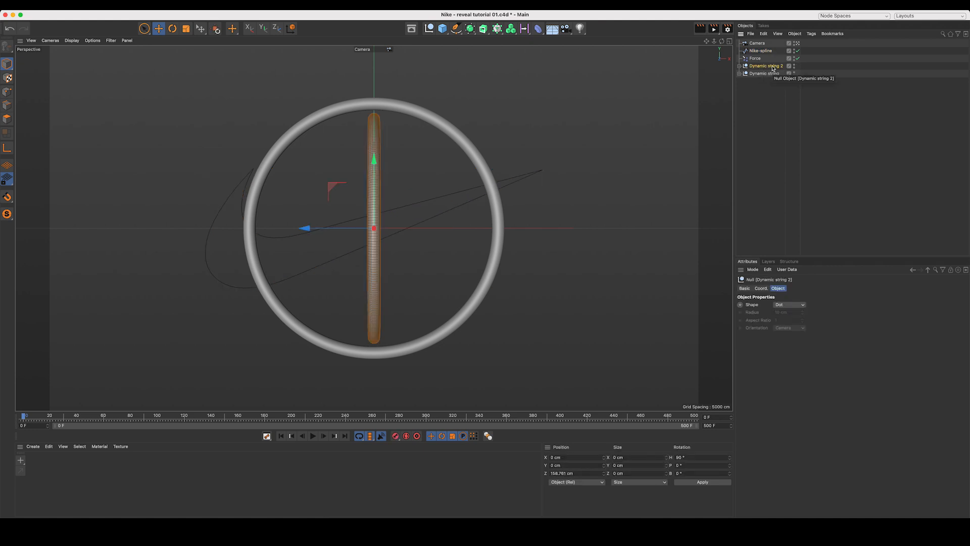
pyautogui.press('Delete')
pyautogui.click(791, 66)
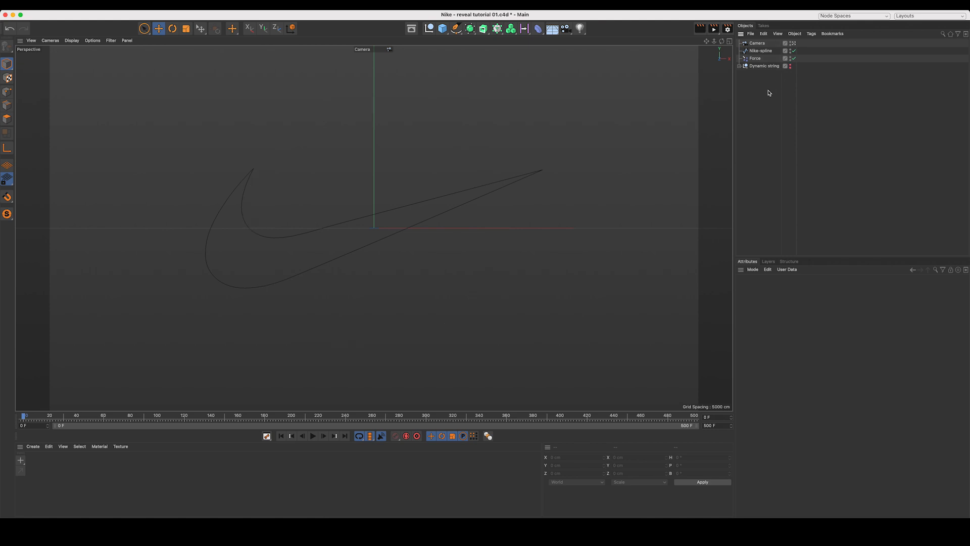
pyautogui.click(758, 51)
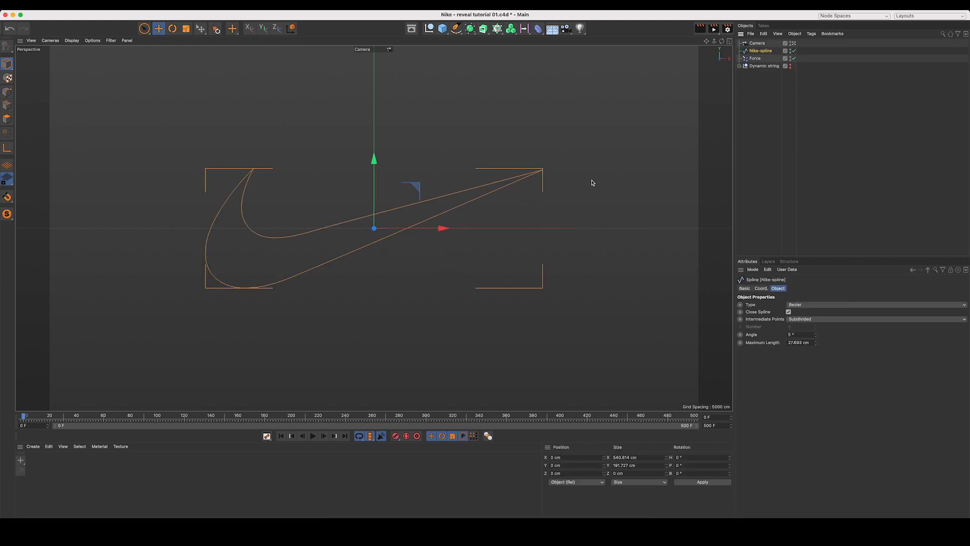
pyautogui.click(791, 52)
pyautogui.click(762, 93)
# Create a Circle spline and make it the child of a new Extrude object.
pyautogui.click(456, 28)
pyautogui.click(523, 54)
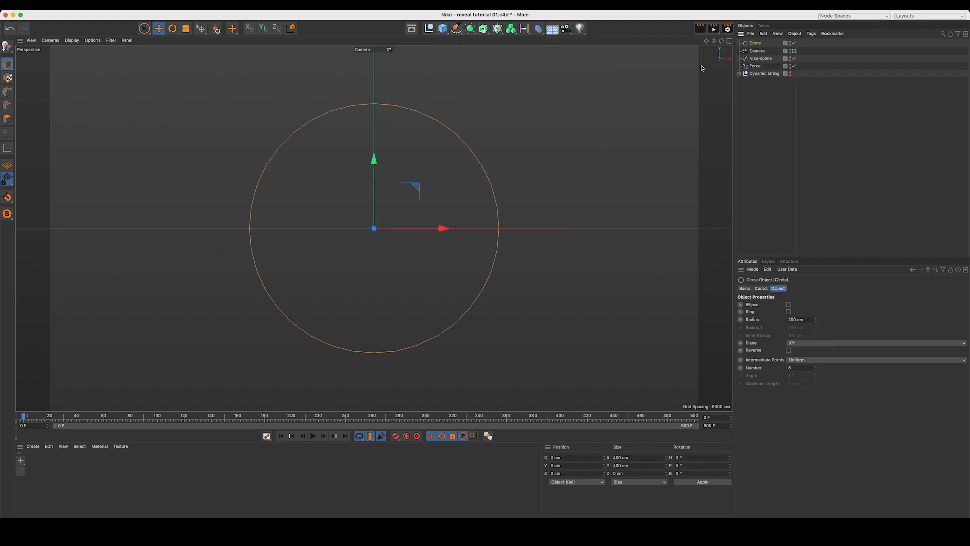
pyautogui.moveTo(482, 29); pyautogui.dragTo(516, 44)
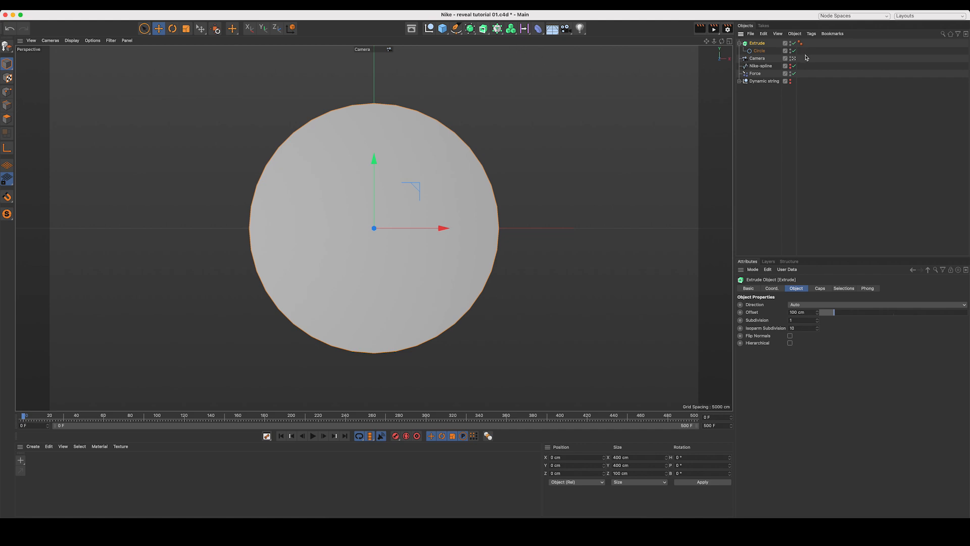
# Set the Extrude's offset to 300 cm and its subdivision to 22.
pyautogui.click(794, 58)
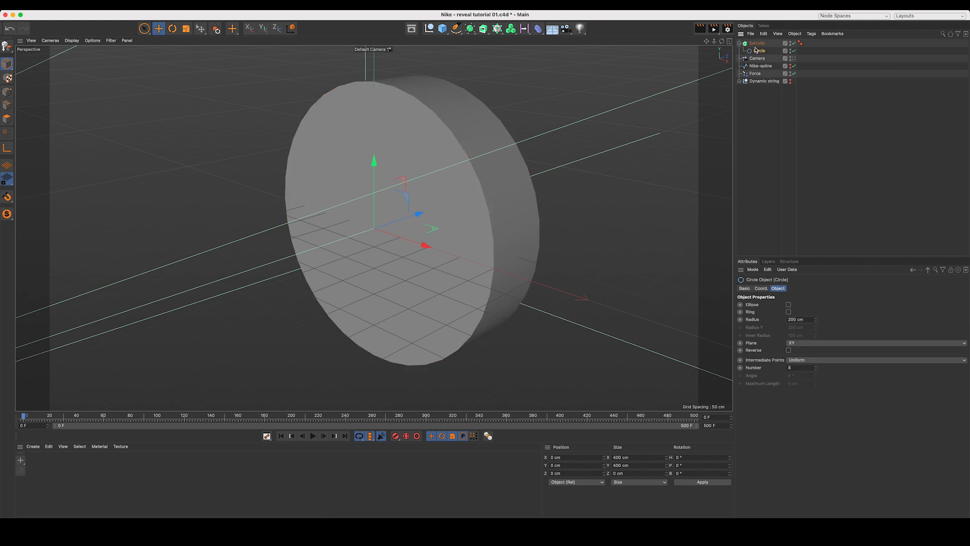
pyautogui.click(801, 312)
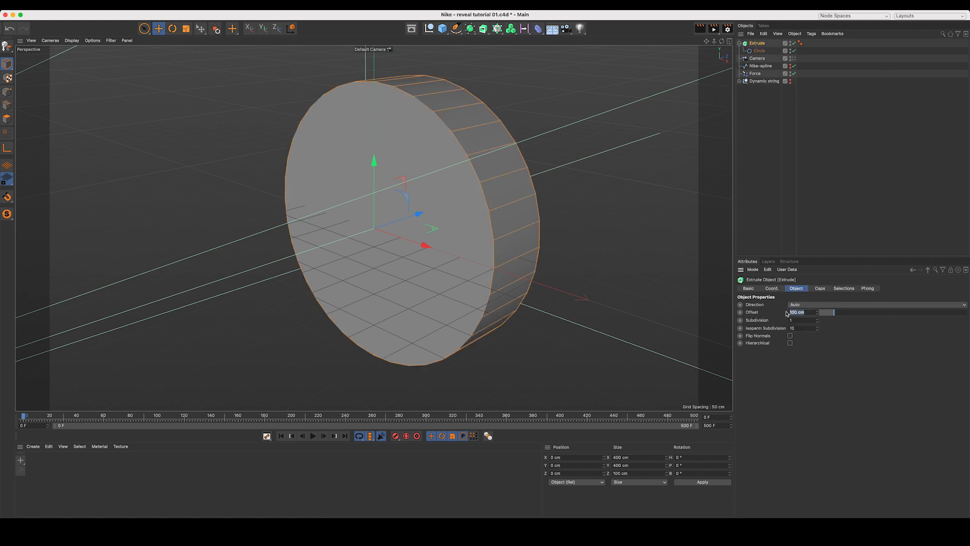
pyautogui.write('300')
pyautogui.press('Return')
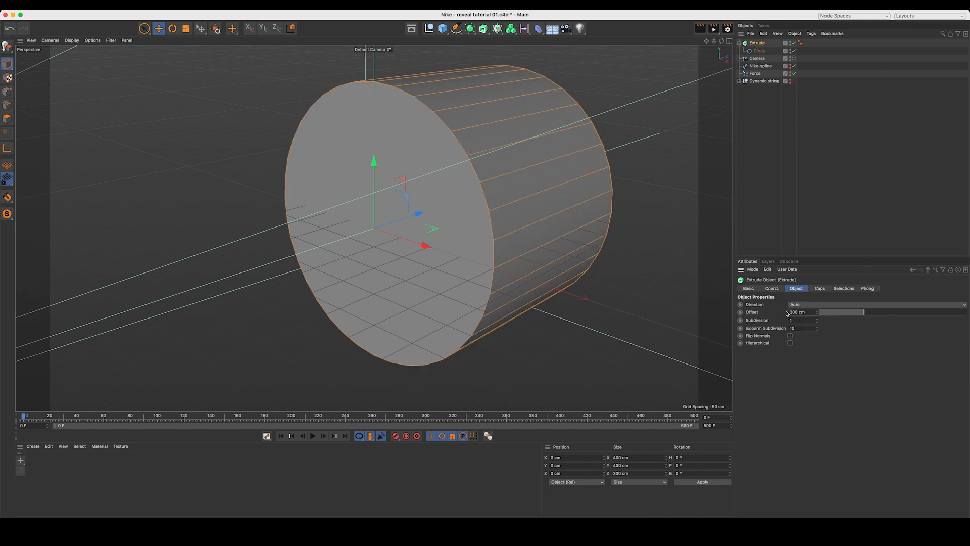
pyautogui.moveTo(817, 320); pyautogui.dragTo(849, 320)
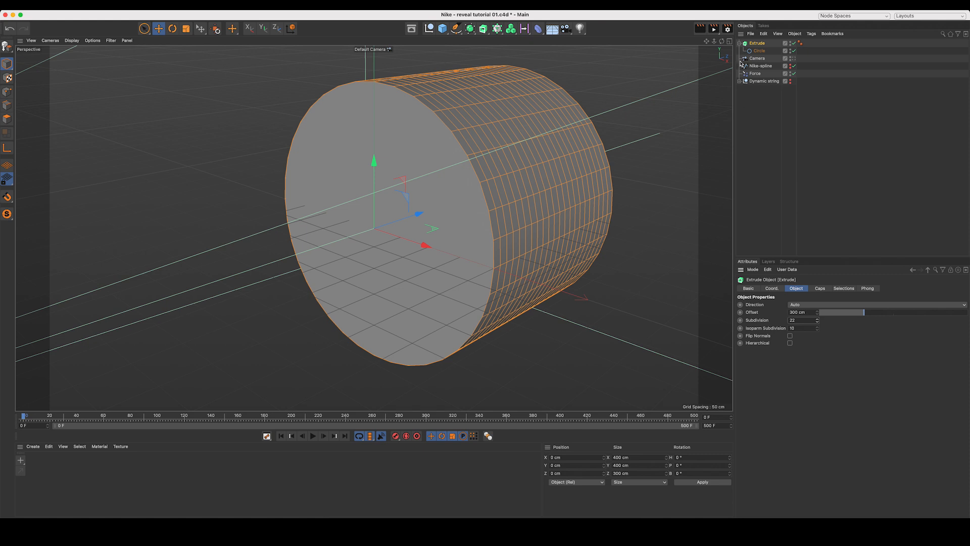
# Add a Collider Body simulation tag to the Extrude object.
pyautogui.click(811, 33)
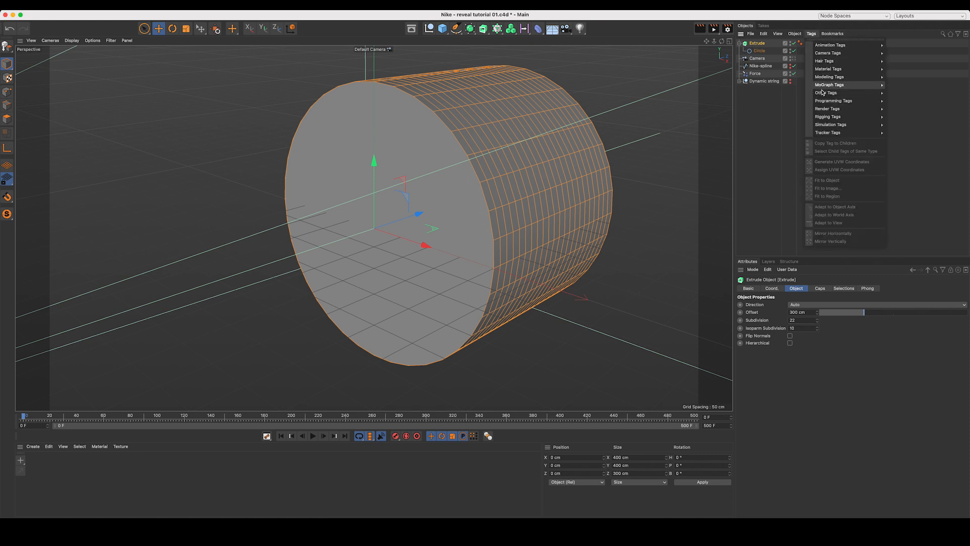
pyautogui.moveTo(839, 127)
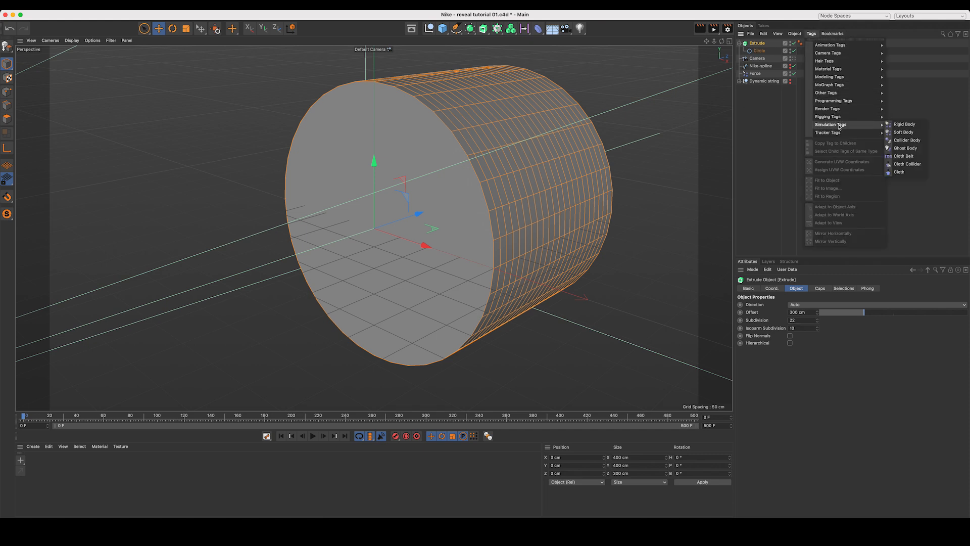
pyautogui.click(896, 141)
pyautogui.click(776, 129)
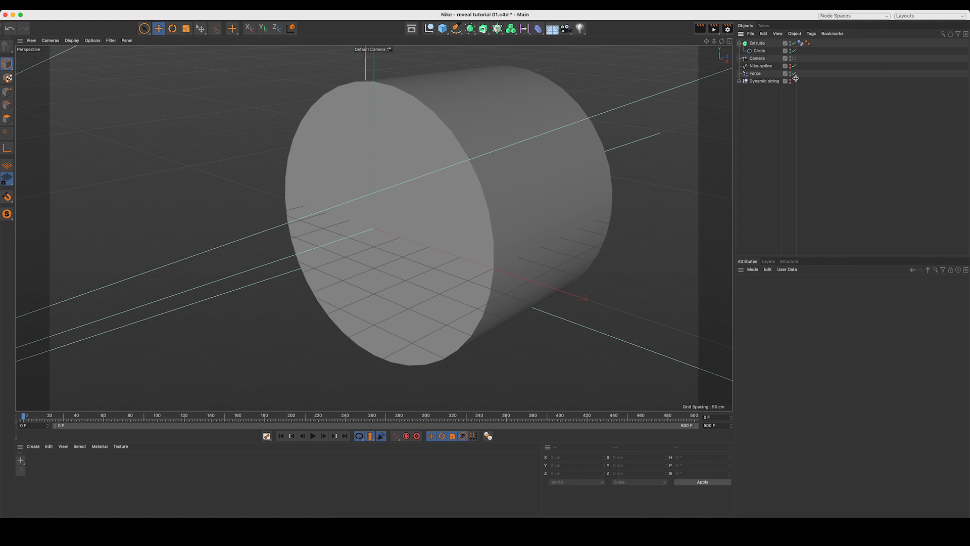
# Unhide the Dynamic string group and move it along the positive X axis until it stands clear beside the extruded circle.
pyautogui.click(773, 83)
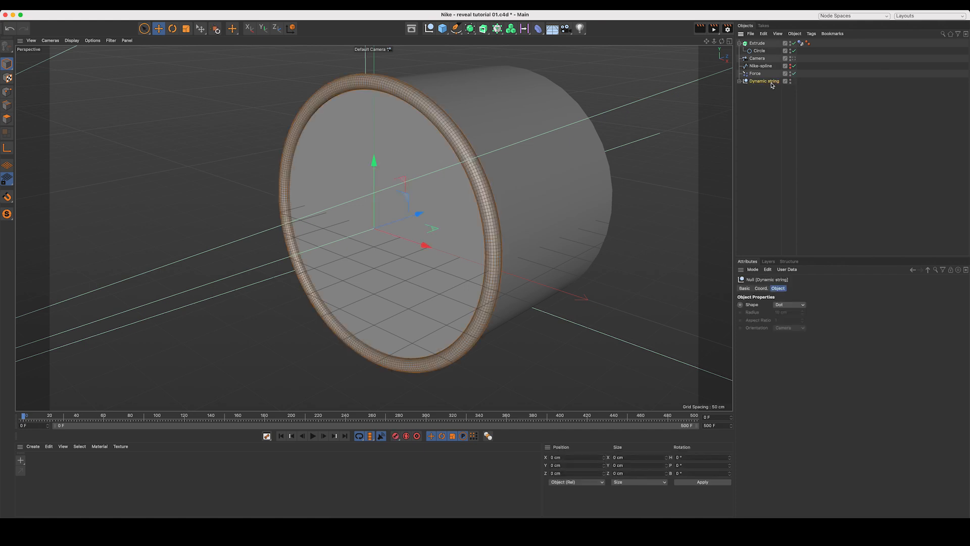
pyautogui.moveTo(715, 43)
pyautogui.mouseDown()
pyautogui.moveTo(697, 45)
pyautogui.moveTo(710, 44)
pyautogui.mouseUp()
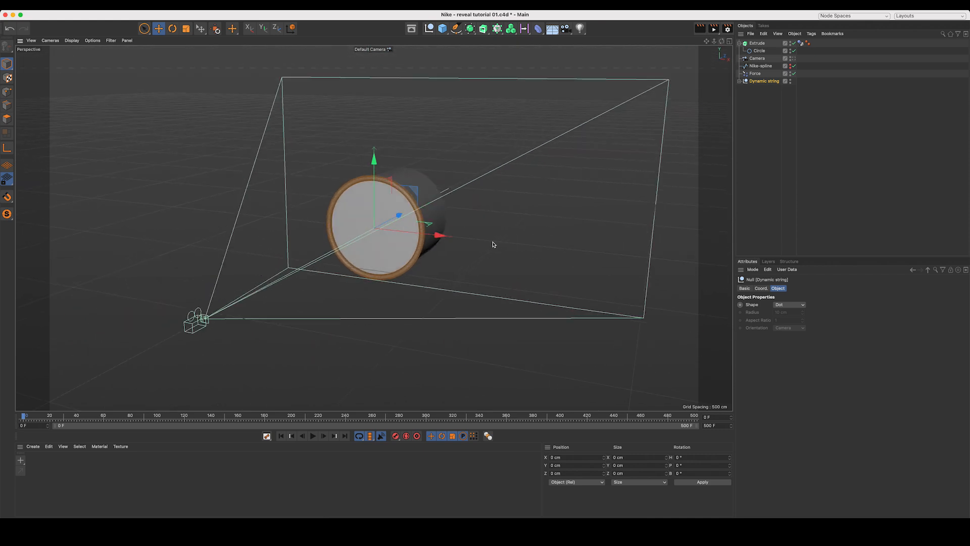
pyautogui.moveTo(419, 202); pyautogui.dragTo(558, 135)
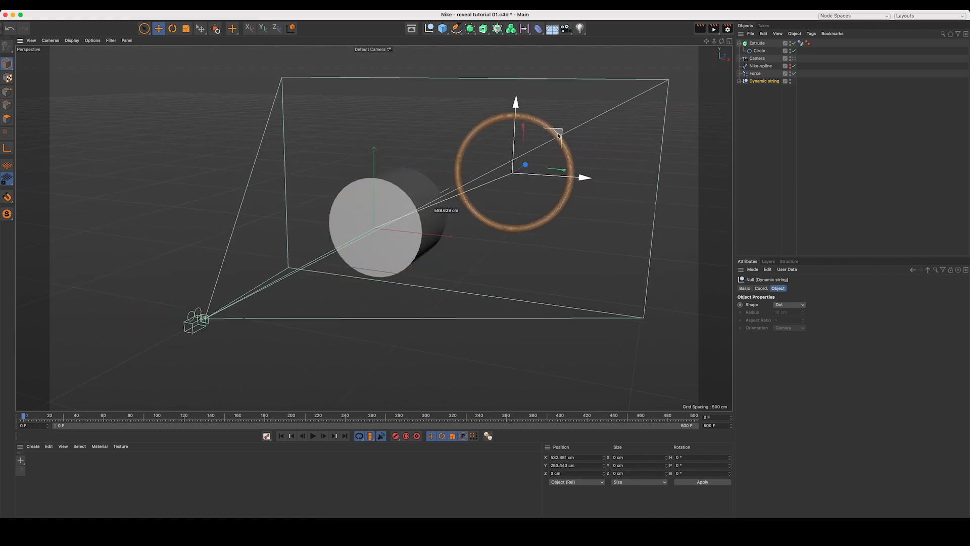
pyautogui.hotkey('ctrl', 'z')
pyautogui.moveTo(442, 237); pyautogui.dragTo(603, 237)
# Set the Circle's Z position to -150 cm to centre the extrusion on the string, and check the alignment in the four views.
pyautogui.click(761, 44)
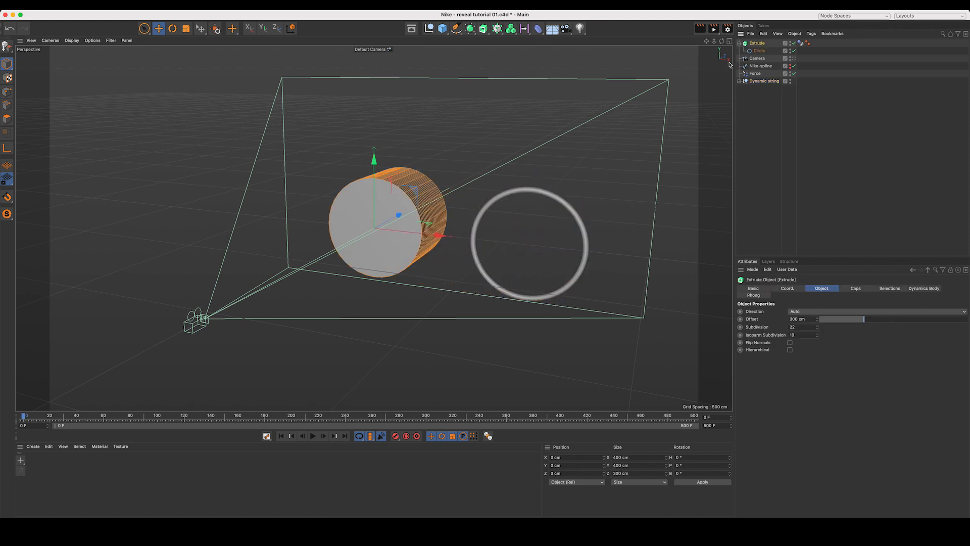
pyautogui.click(756, 44)
pyautogui.click(750, 51)
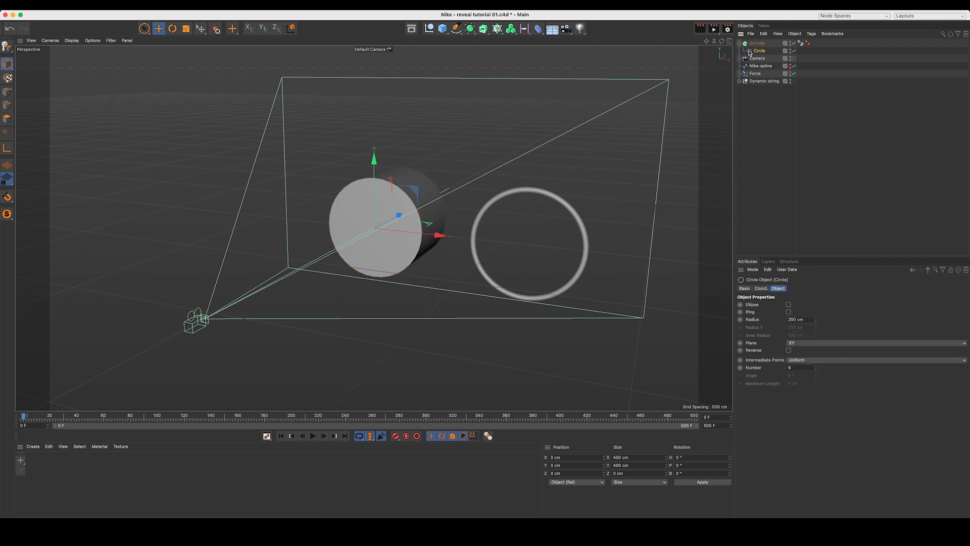
pyautogui.moveTo(401, 215)
pyautogui.mouseDown()
pyautogui.moveTo(380, 225)
pyautogui.moveTo(398, 212)
pyautogui.mouseUp()
pyautogui.moveTo(579, 473); pyautogui.dragTo(537, 473)
pyautogui.write('150')
pyautogui.press('Return')
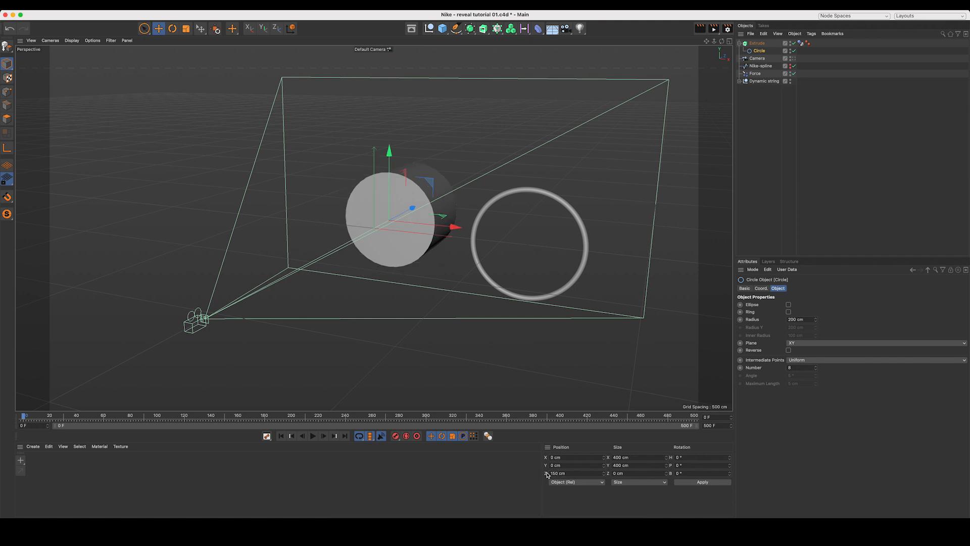
pyautogui.write('-')
pyautogui.press('Return')
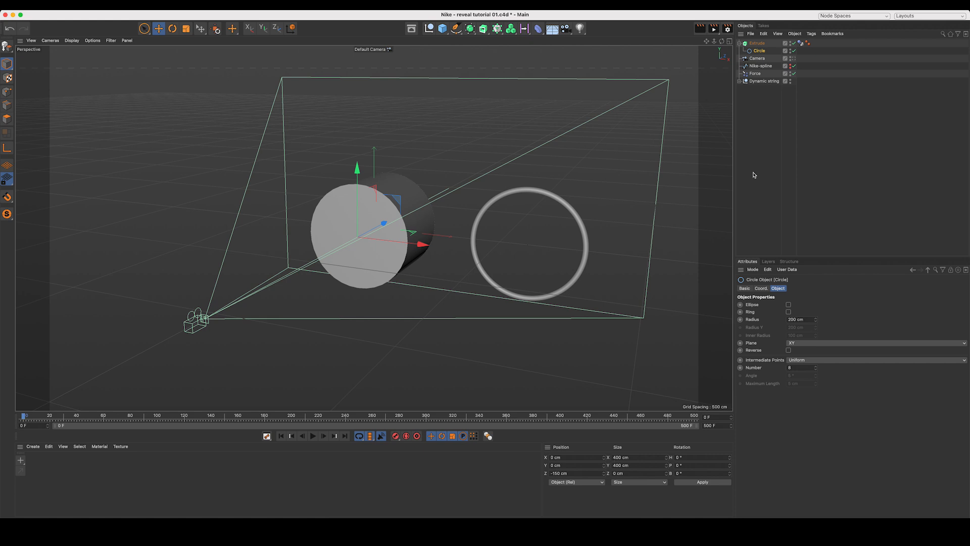
pyautogui.click(729, 41)
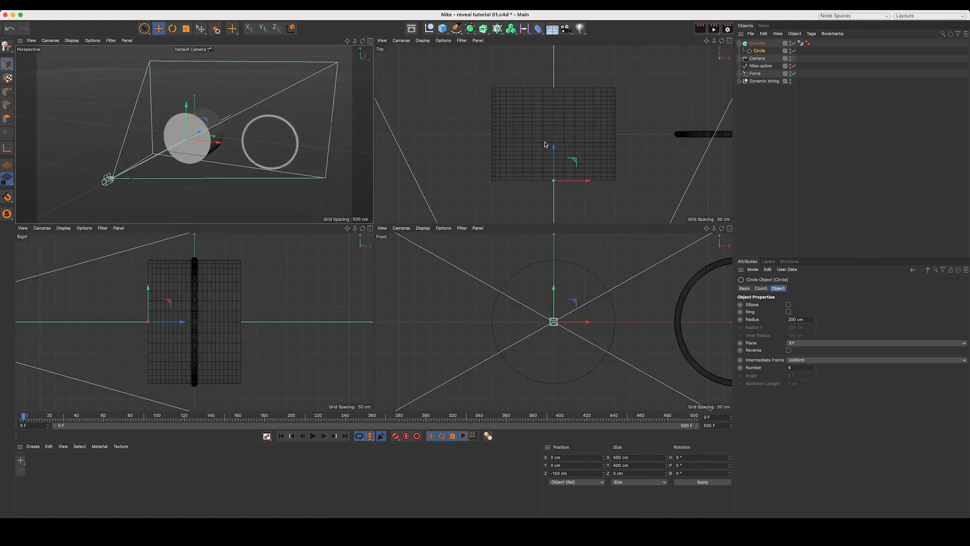
pyautogui.click(371, 41)
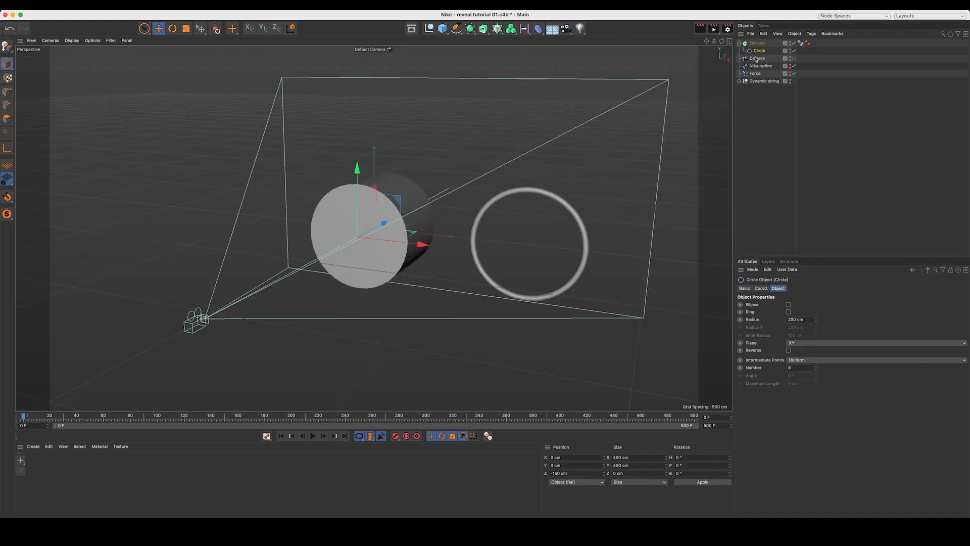
# Play the simulation briefly to check the string against the collider, and return to frame 0.
pyautogui.click(526, 250)
pyautogui.click(313, 436)
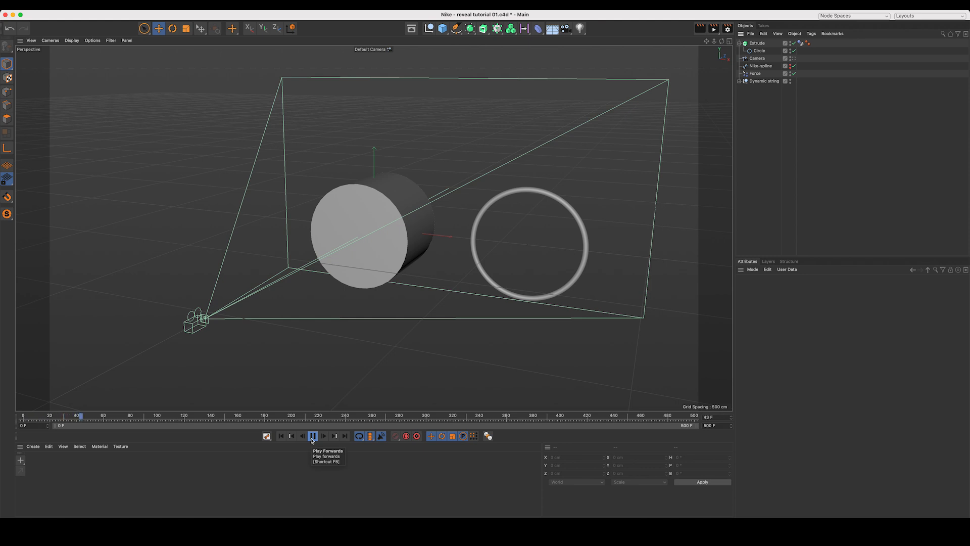
pyautogui.click(312, 438)
pyautogui.click(282, 436)
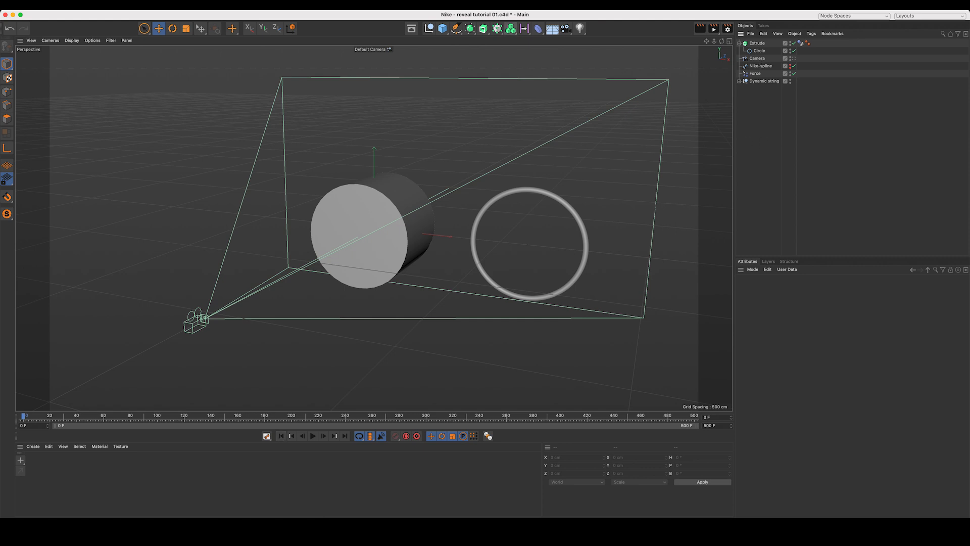
# Add an Attractor force at the centre of the extruded circle and set its strength to 200.
pyautogui.click(338, 5)
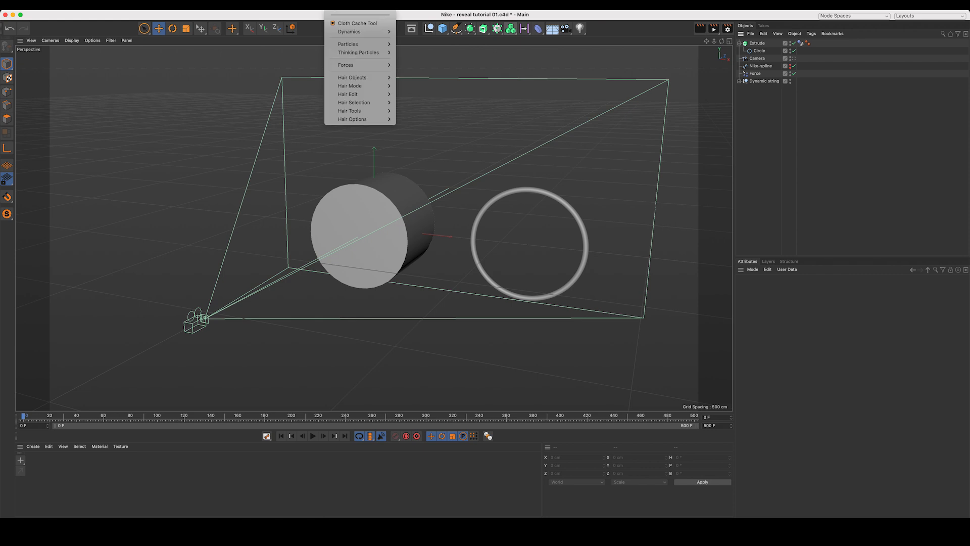
pyautogui.moveTo(377, 64)
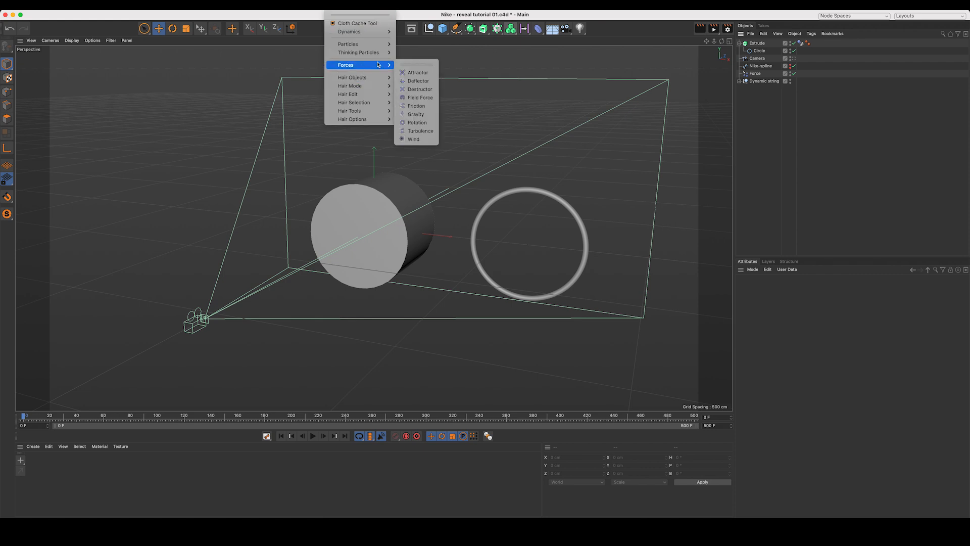
pyautogui.click(418, 73)
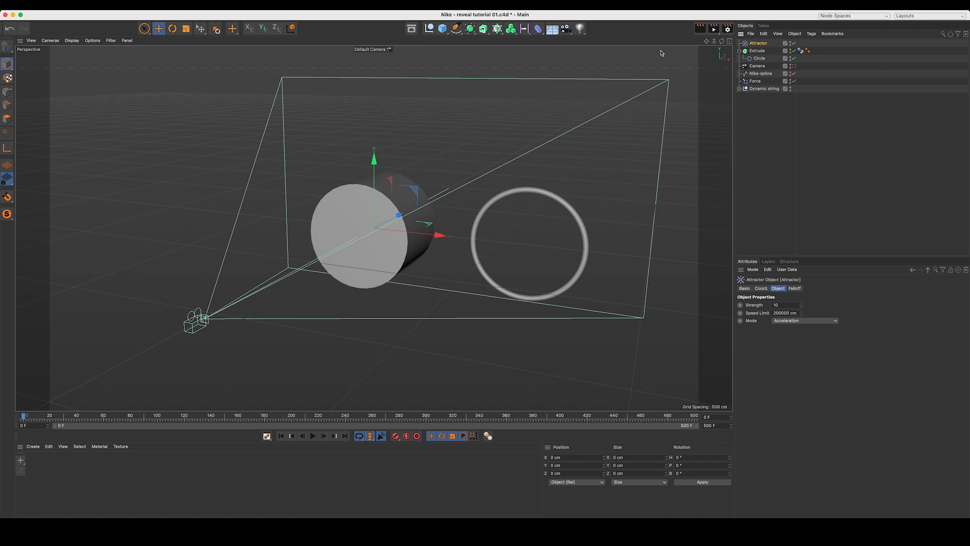
pyautogui.click(729, 41)
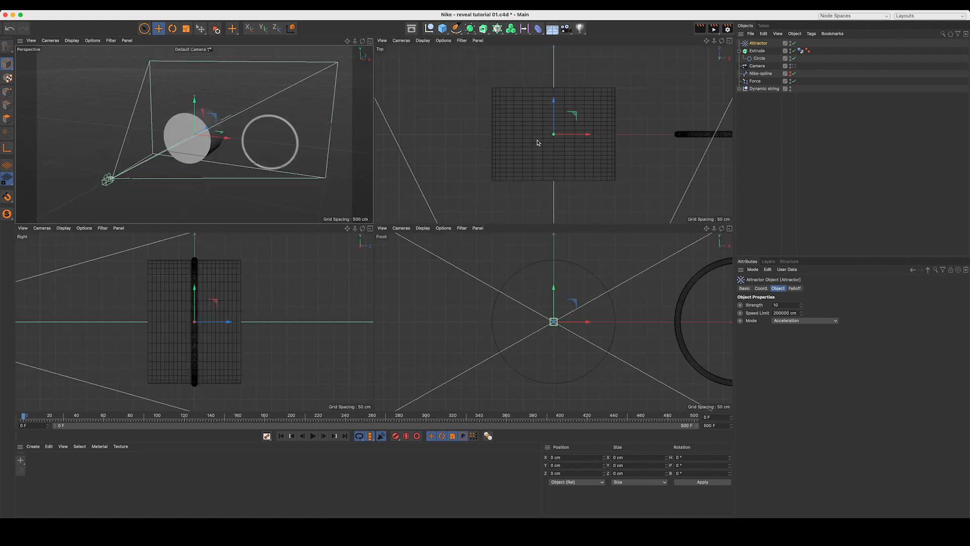
pyautogui.click(784, 305)
pyautogui.click(370, 41)
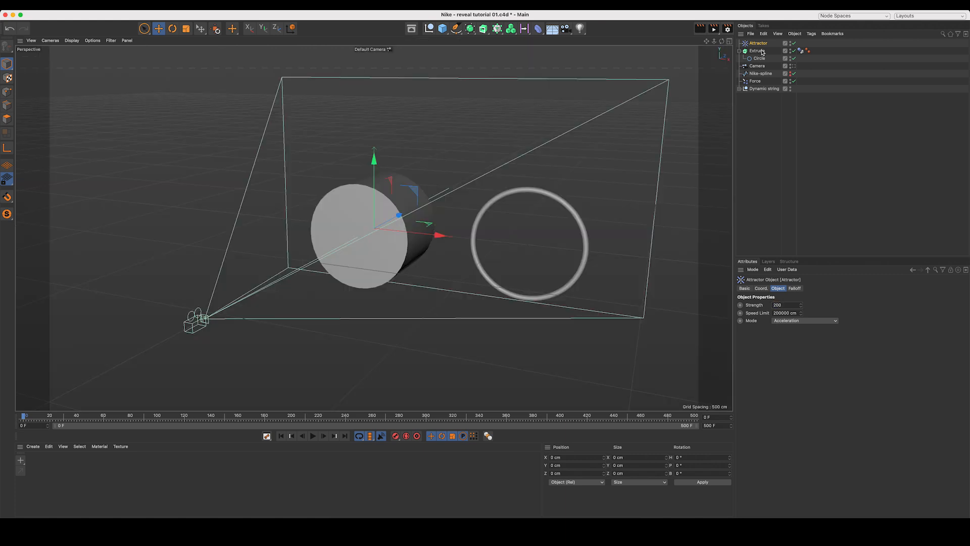
# Pull the Camera back and play the string simulation through it with Attractor strength 2000 and the Extrude hidden, ending at frame 0.
pyautogui.click(795, 67)
pyautogui.moveTo(714, 42); pyautogui.dragTo(680, 70)
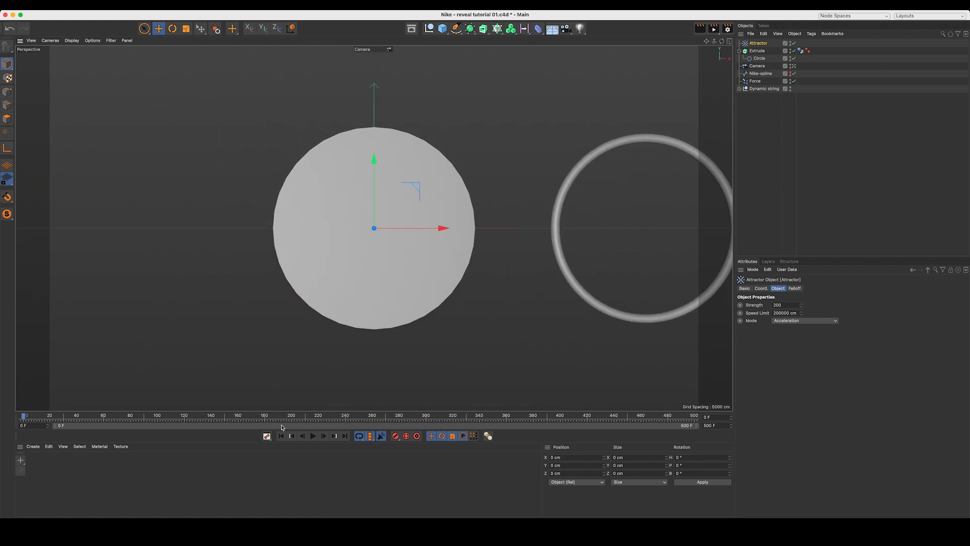
pyautogui.click(313, 436)
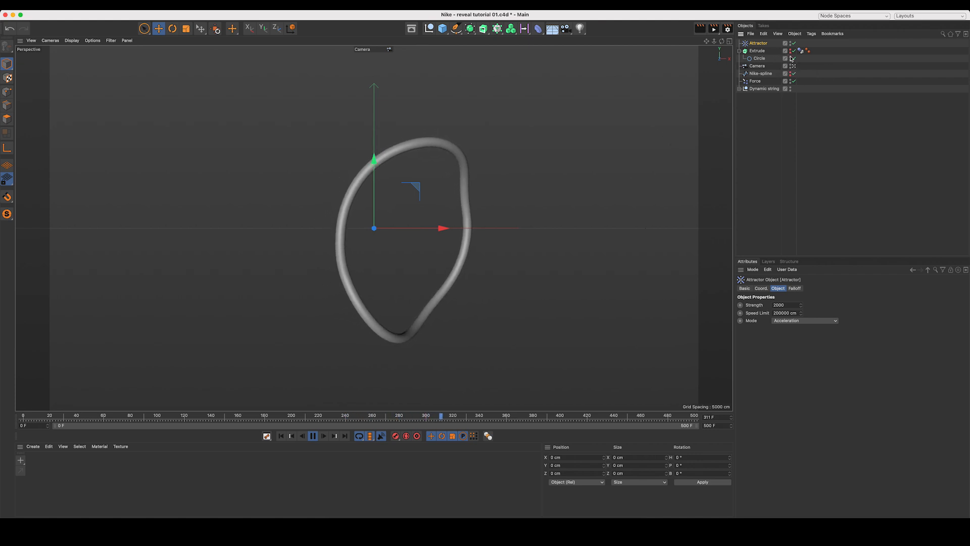
pyautogui.click(313, 435)
pyautogui.click(768, 118)
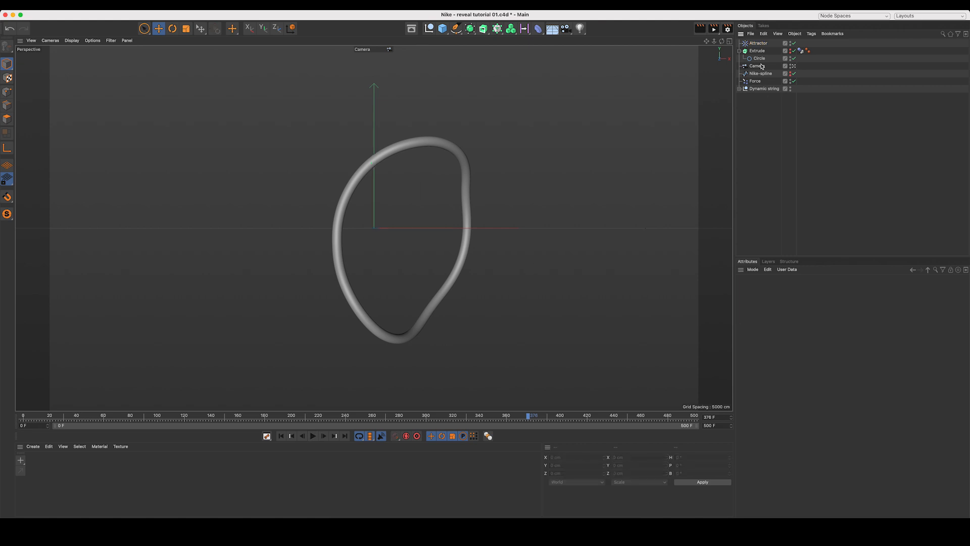
pyautogui.click(281, 437)
# Make the Extrude visible again and return to the default camera view.
pyautogui.click(758, 51)
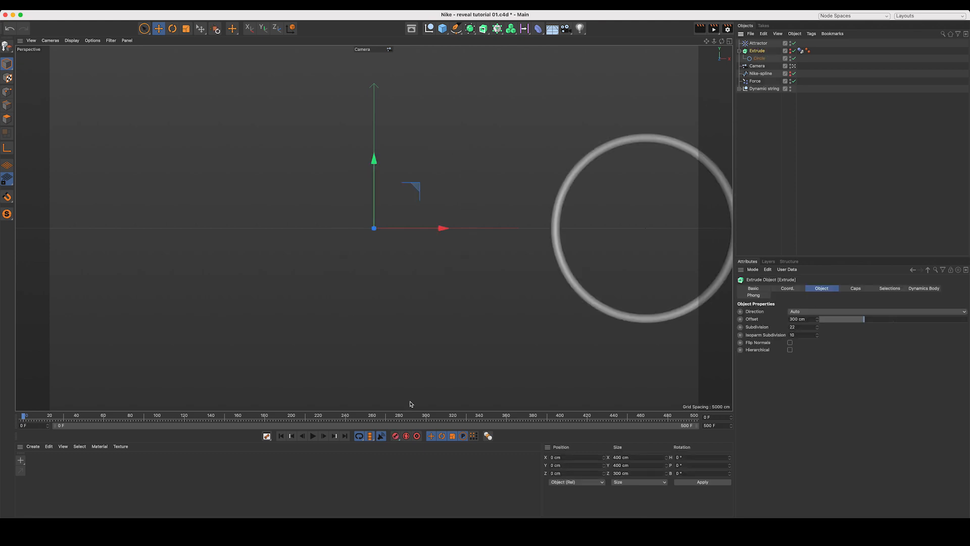
pyautogui.click(790, 51)
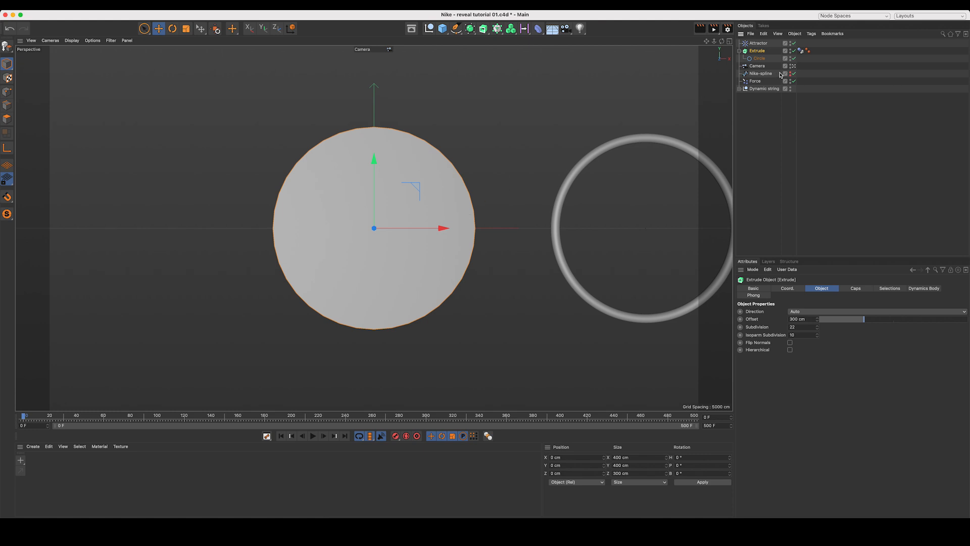
pyautogui.click(794, 66)
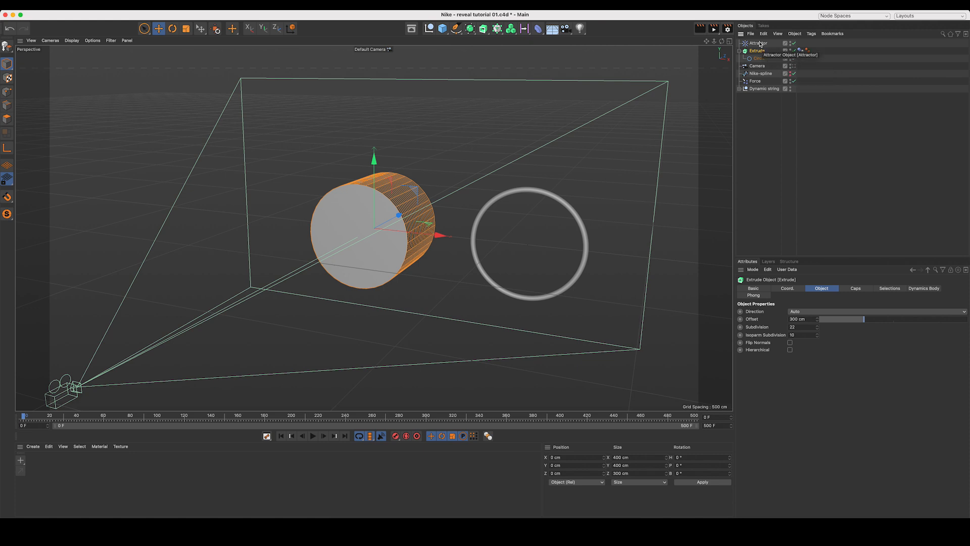
# Reset the Circle's Z position to 0 cm while viewing all four views.
pyautogui.click(729, 41)
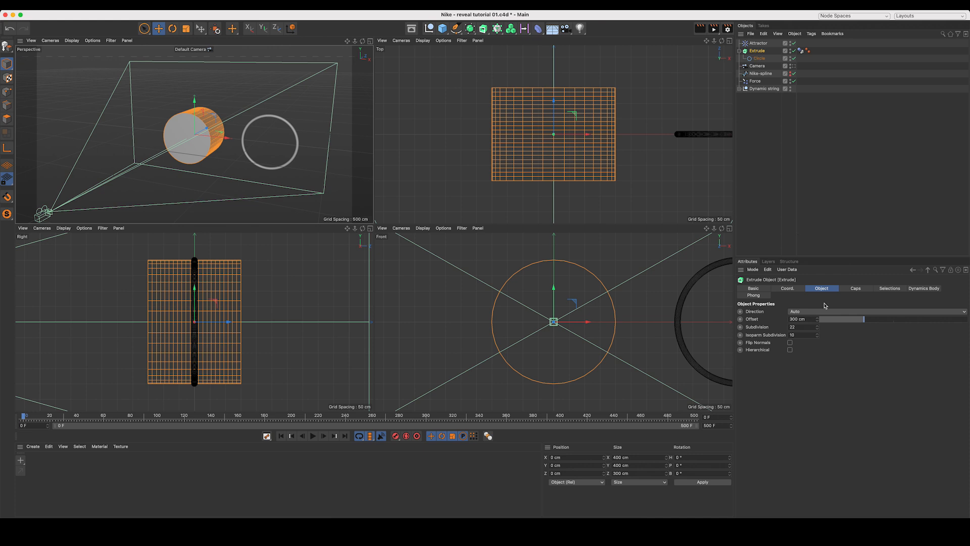
pyautogui.click(759, 58)
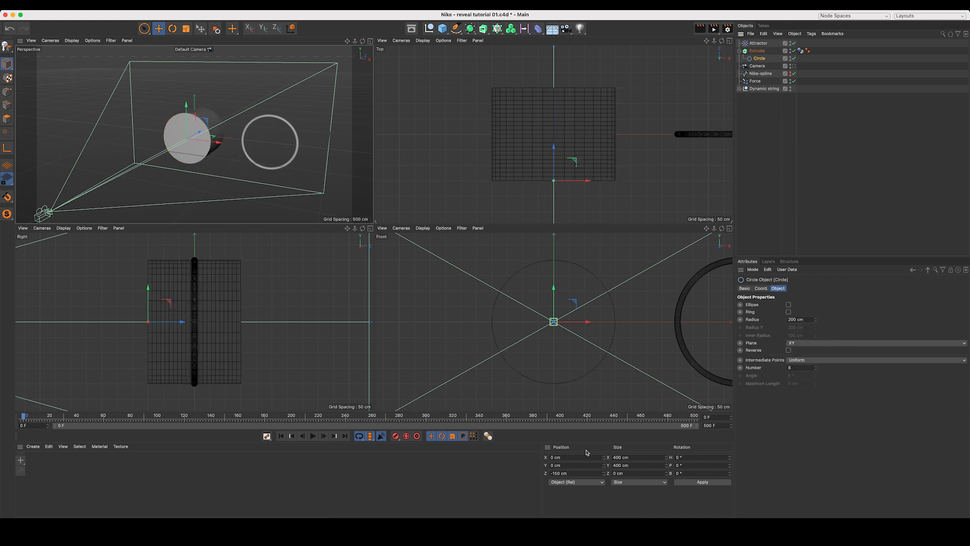
pyautogui.moveTo(583, 471); pyautogui.dragTo(518, 478)
pyautogui.write('0')
pyautogui.press('Return')
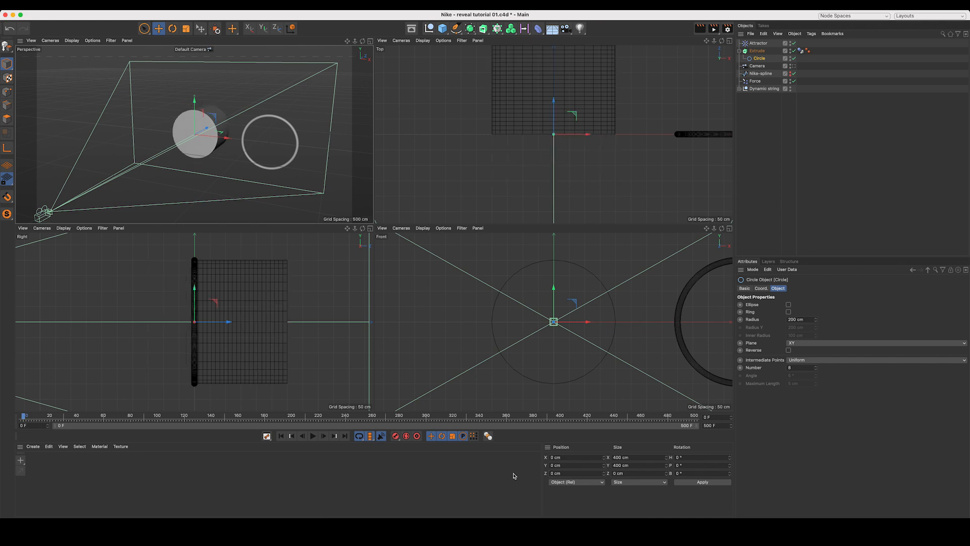
# Set the Extrude's offset to 2000 cm.
pyautogui.click(757, 50)
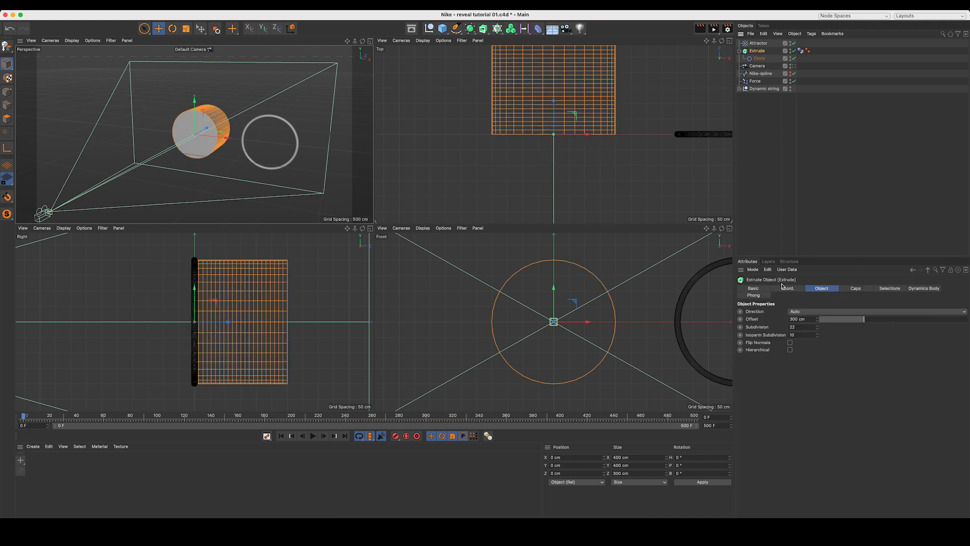
pyautogui.click(808, 320)
pyautogui.write('2000')
pyautogui.press('Return')
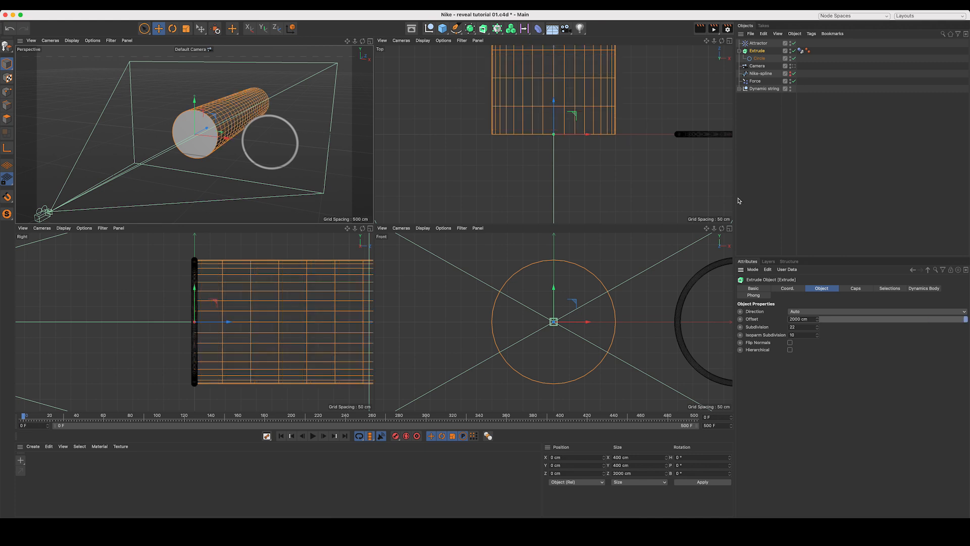
# Set the Circle's Z position to -1000 cm so the long cylinder is centred on the string.
pyautogui.click(762, 58)
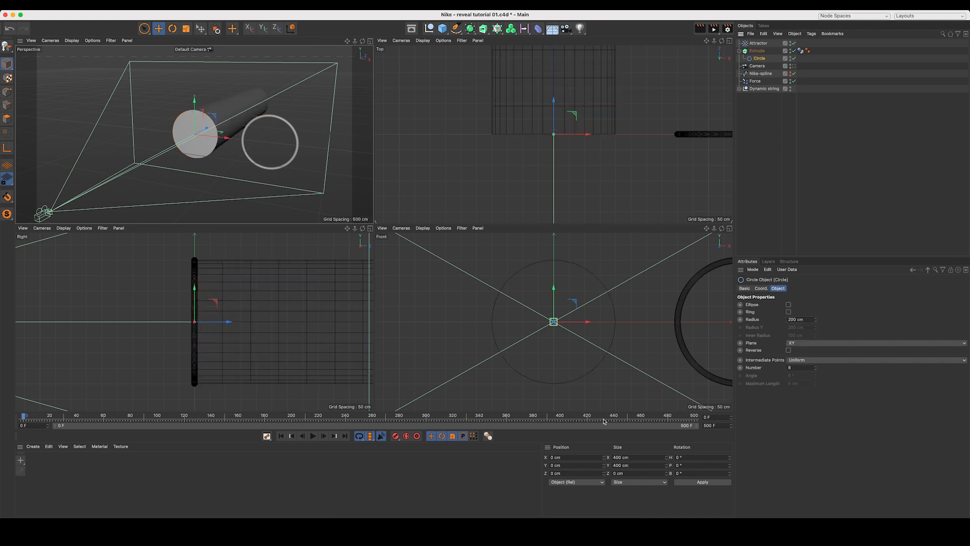
pyautogui.click(569, 474)
pyautogui.write('-1000')
pyautogui.press('Return')
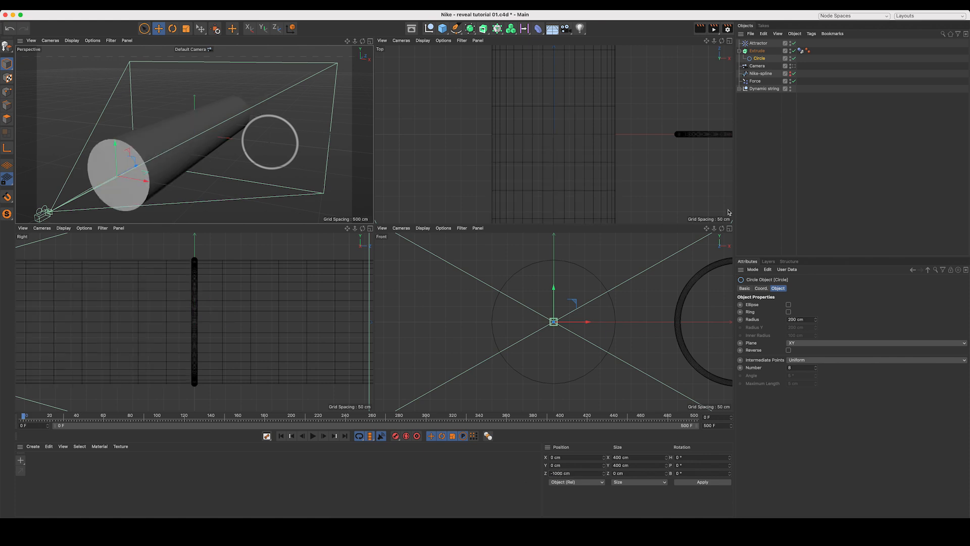
pyautogui.moveTo(715, 44); pyautogui.dragTo(653, 71)
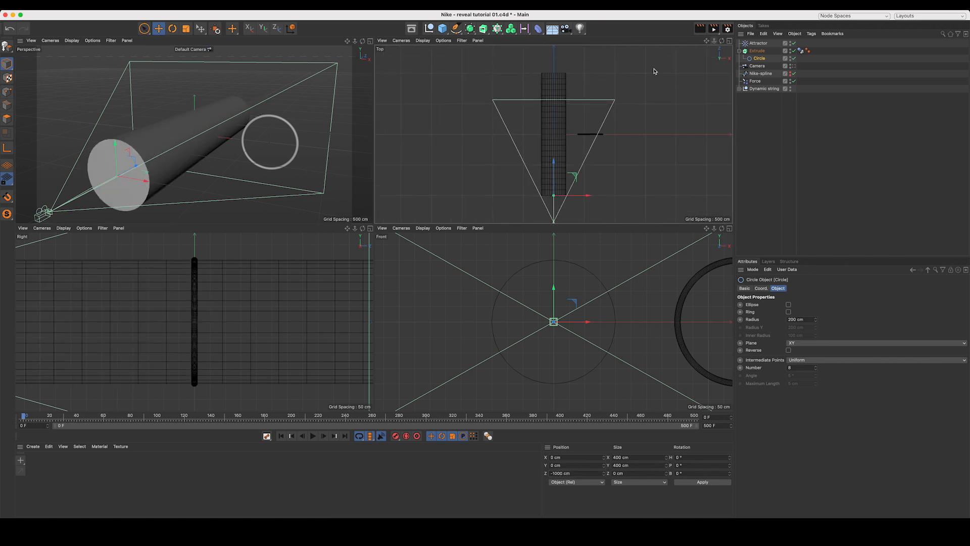
# Set the Extrude's subdivision to 40.
pyautogui.click(757, 50)
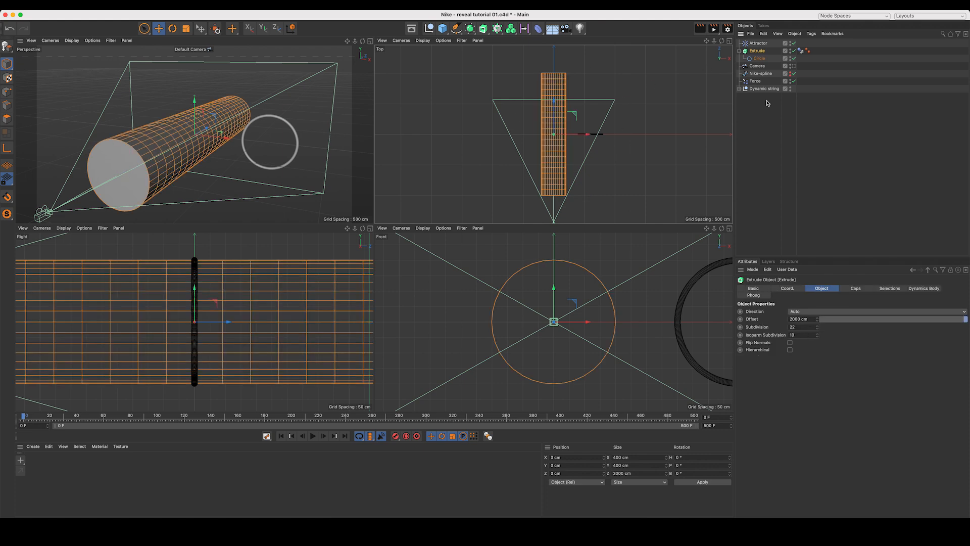
pyautogui.click(801, 327)
pyautogui.write('40')
pyautogui.press('Return')
pyautogui.click(751, 144)
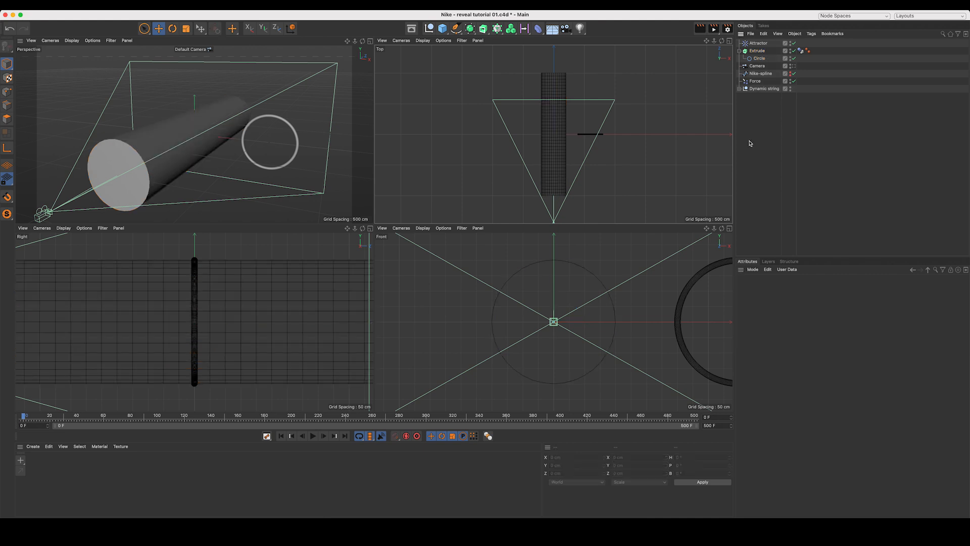
# Enlarge the perspective view, look through the Camera and hide the Extrude in the viewport.
pyautogui.click(371, 41)
pyautogui.click(793, 67)
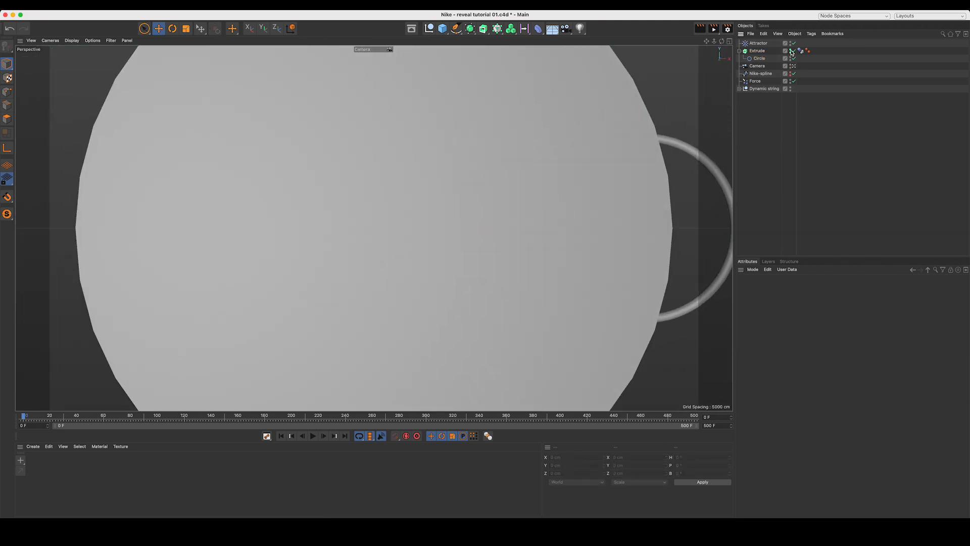
pyautogui.click(792, 51)
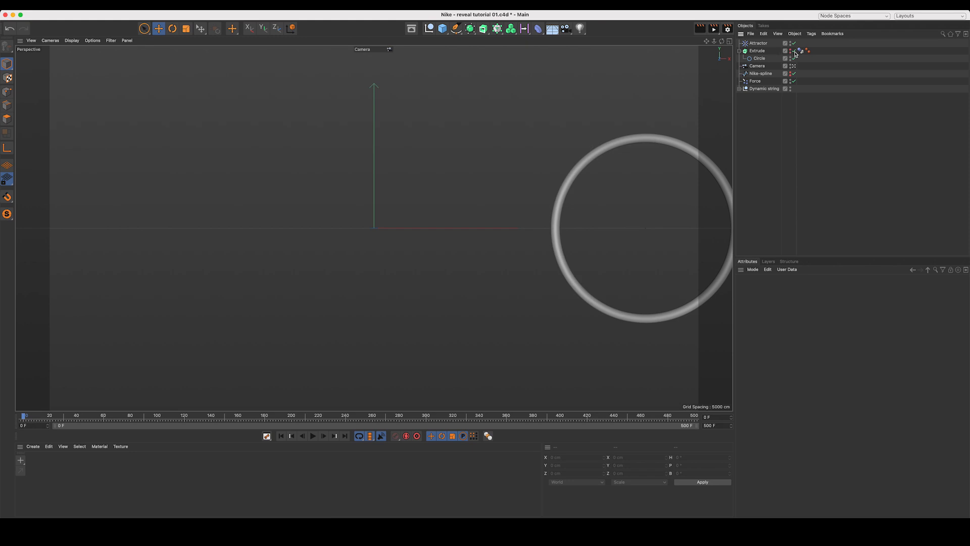
# Set the Extrude's Dynamics Body collision bounce to 0% and friction to 20%.
pyautogui.click(800, 51)
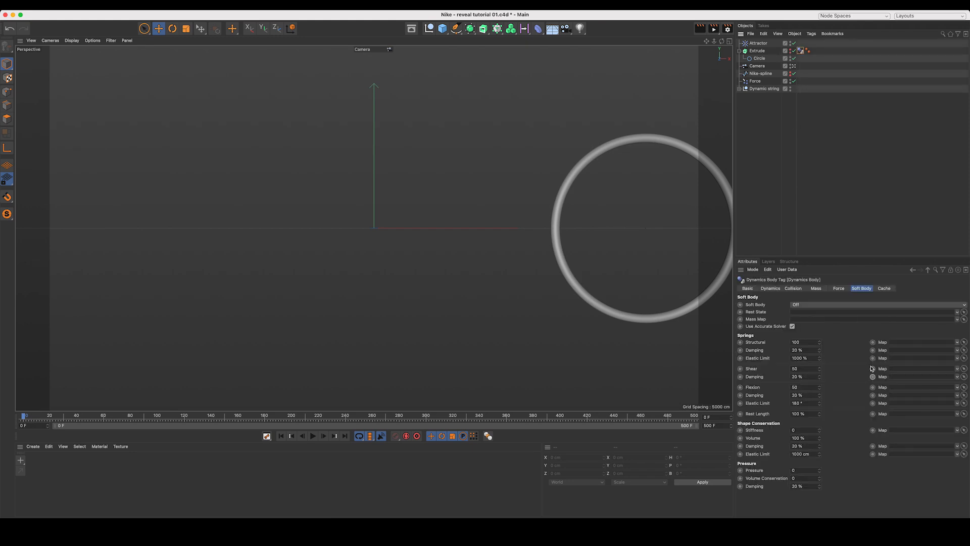
pyautogui.click(793, 288)
pyautogui.click(812, 369)
pyautogui.write('0')
pyautogui.press('Tab')
pyautogui.write('20')
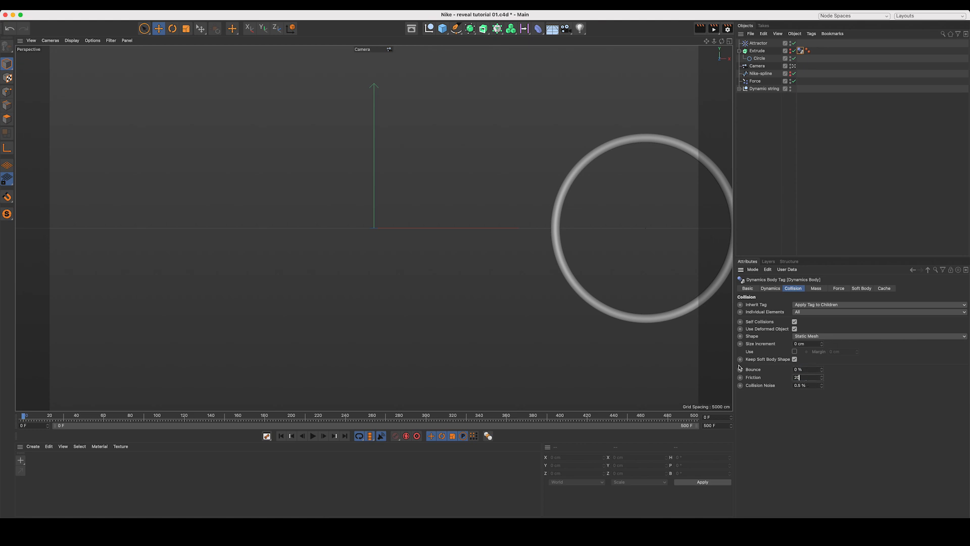
pyautogui.click(806, 198)
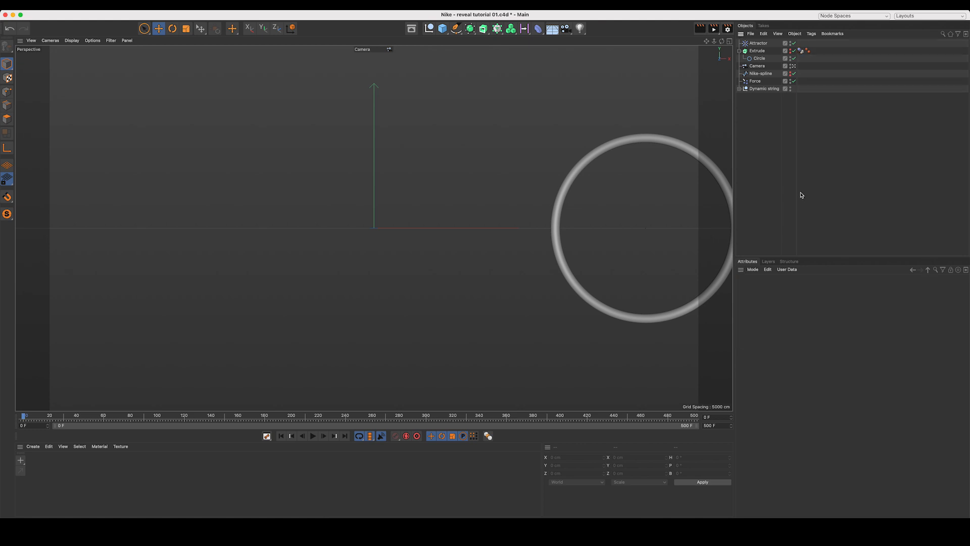
# Play the simulation, comparing the Camera and default views of the string hitting the cylinder, and return to the first frame.
pyautogui.click(313, 436)
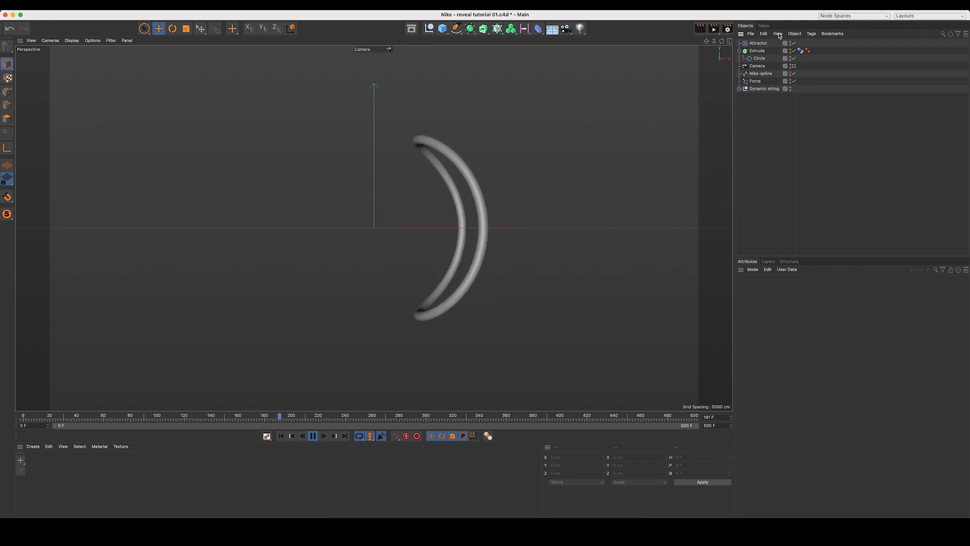
pyautogui.click(793, 66)
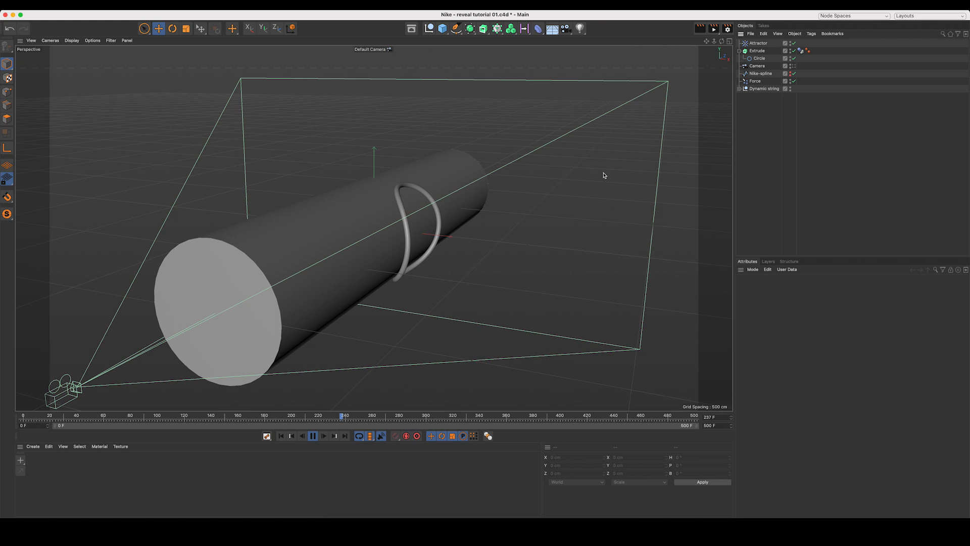
pyautogui.click(792, 66)
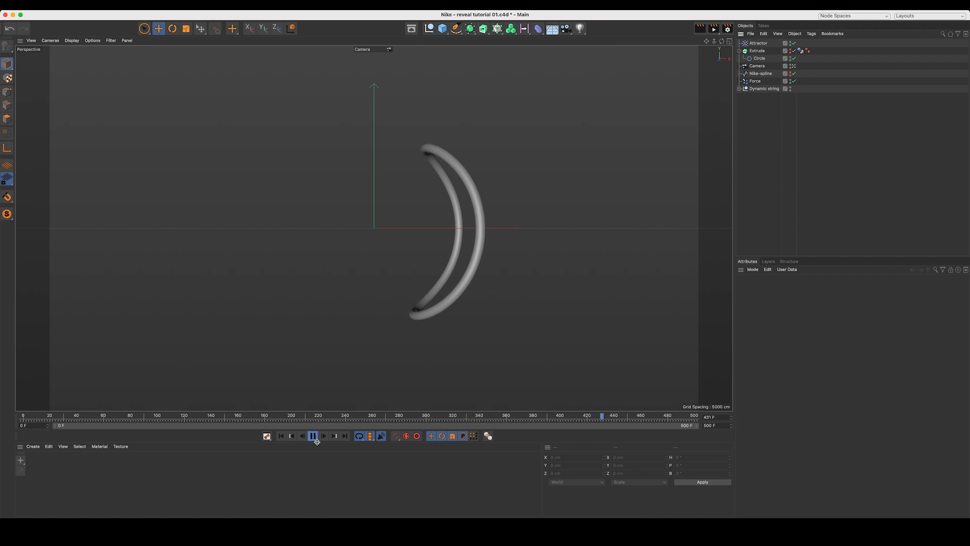
pyautogui.click(315, 438)
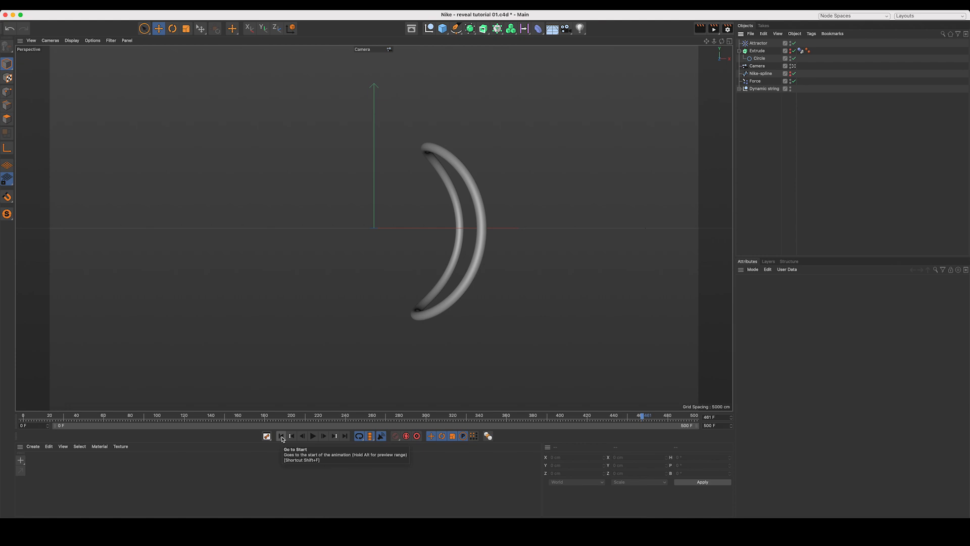
pyautogui.click(281, 438)
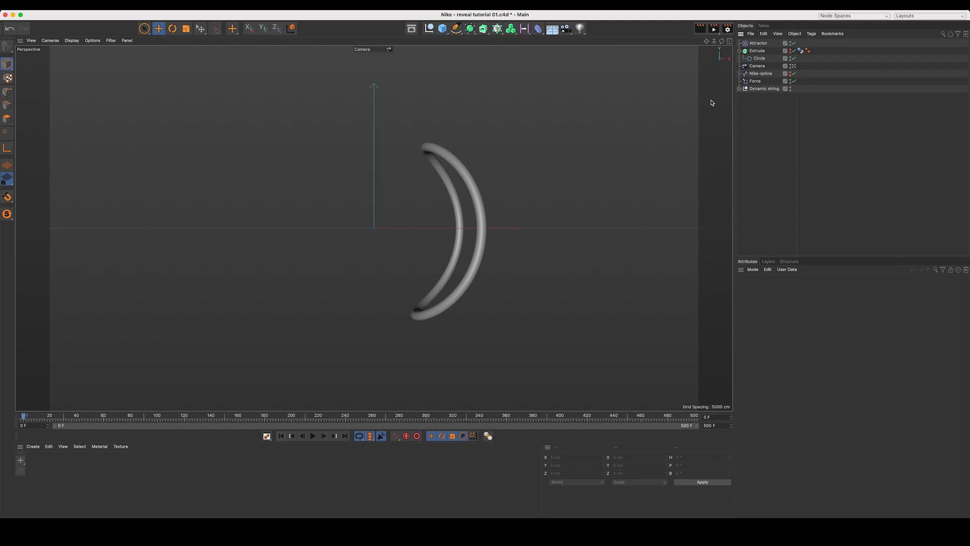
# Make the Extrude visible and replace its Circle profile with the Nike-spline.
pyautogui.click(763, 60)
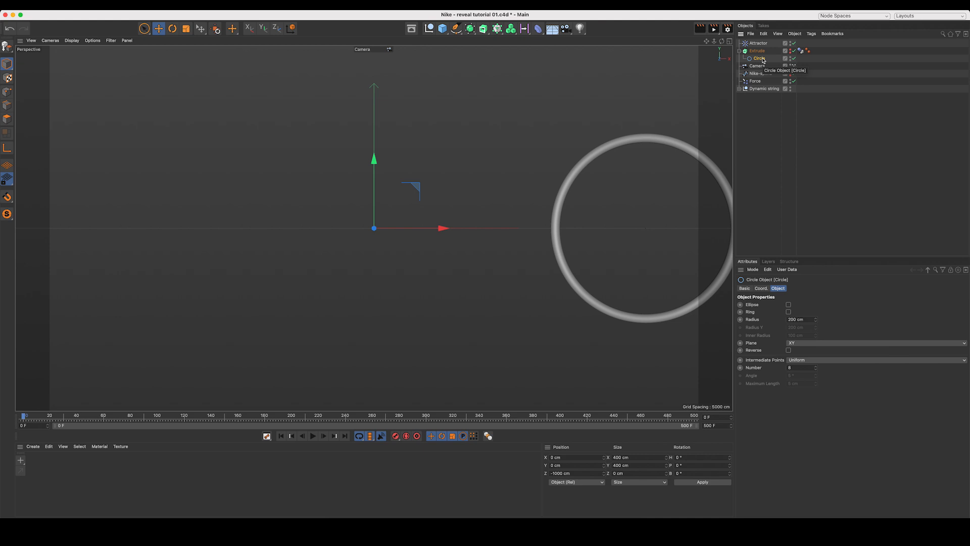
pyautogui.keyDown('alt'); pyautogui.click(790, 50); pyautogui.keyUp('alt')
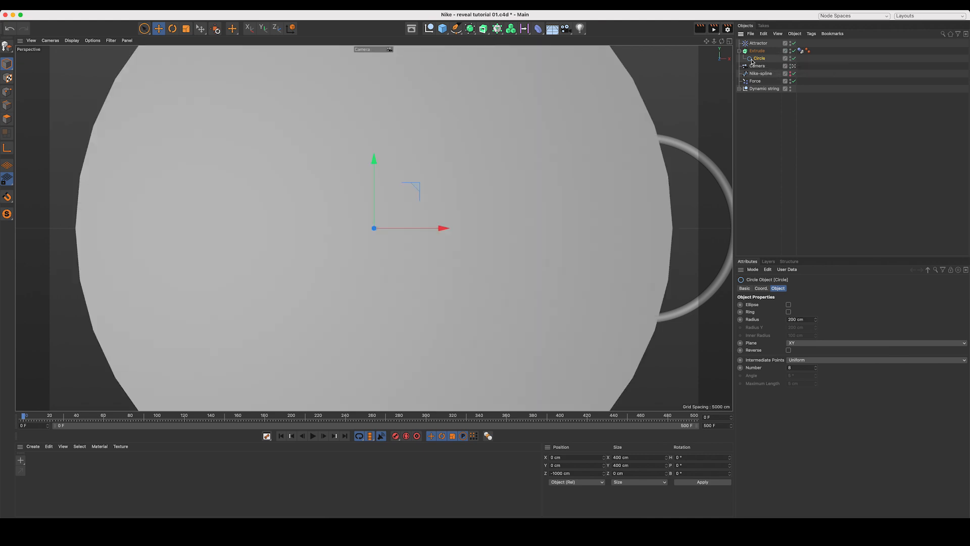
pyautogui.press('Delete')
pyautogui.moveTo(756, 67); pyautogui.dragTo(758, 53)
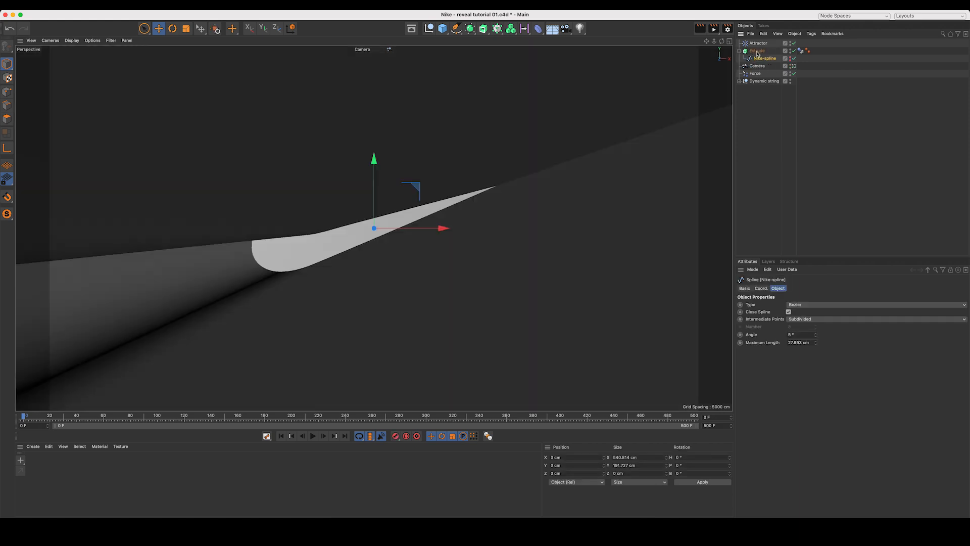
# Set the Nike-spline's Z position to 1000 cm and check the extruded logo's placement outside the Camera view.
pyautogui.click(792, 66)
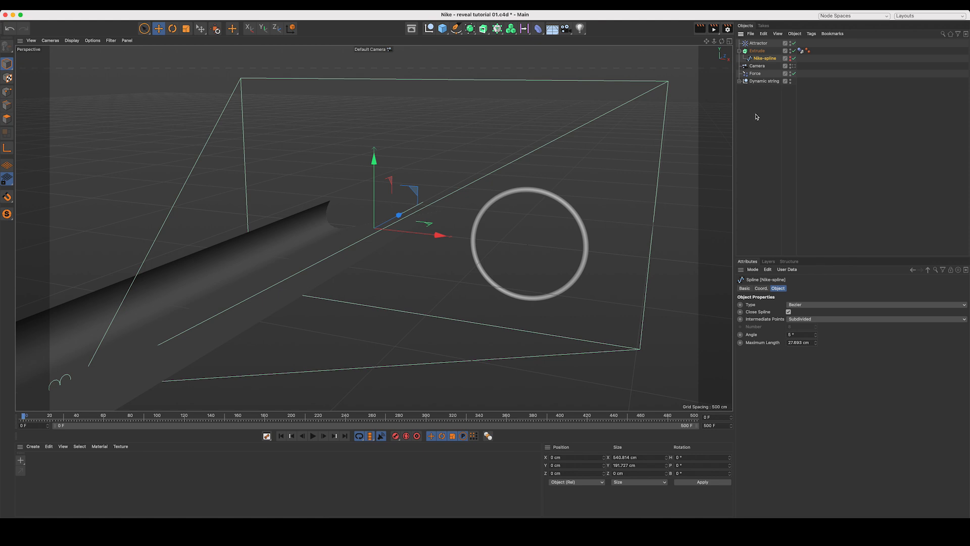
pyautogui.click(561, 473)
pyautogui.write('1000')
pyautogui.press('Return')
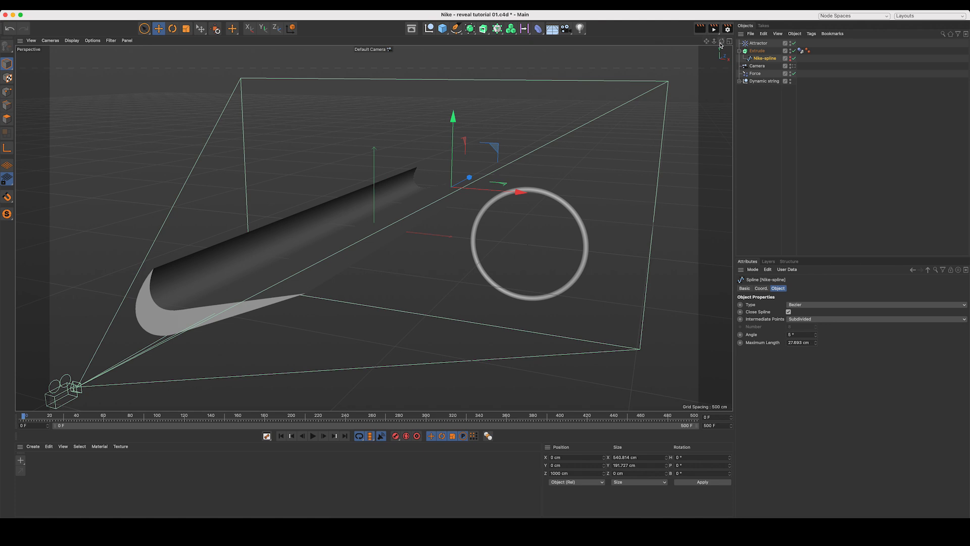
pyautogui.moveTo(722, 42)
pyautogui.mouseDown()
pyautogui.moveTo(641, 31)
pyautogui.moveTo(734, 33)
pyautogui.mouseUp()
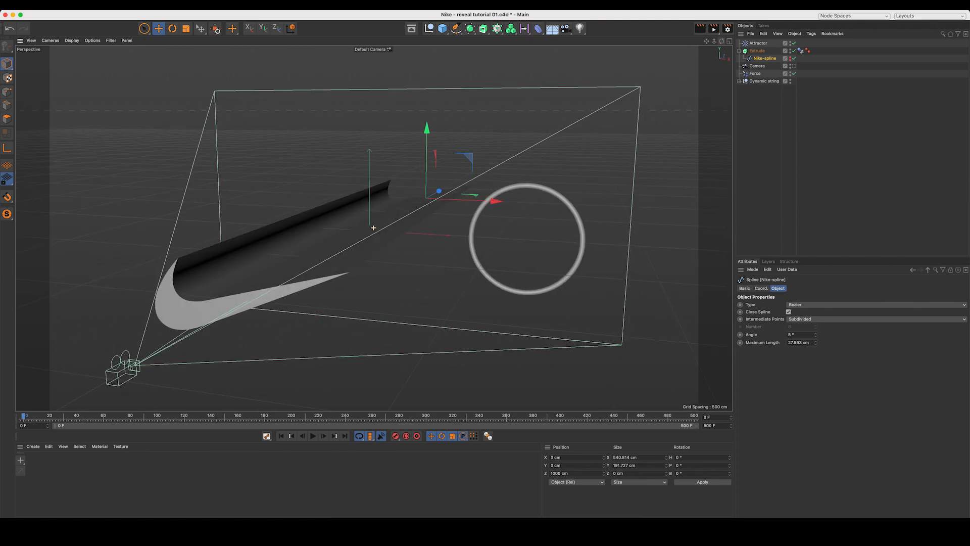
pyautogui.click(729, 41)
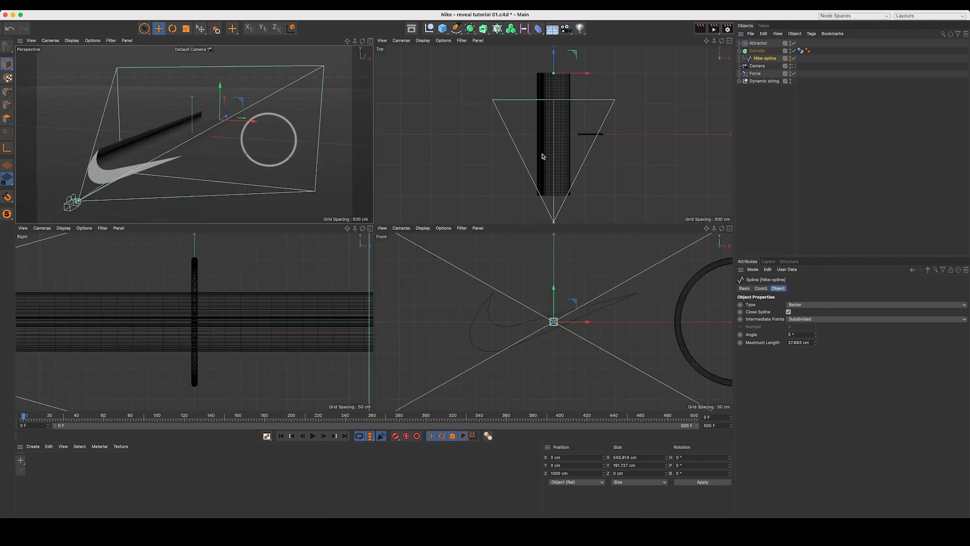
pyautogui.click(371, 41)
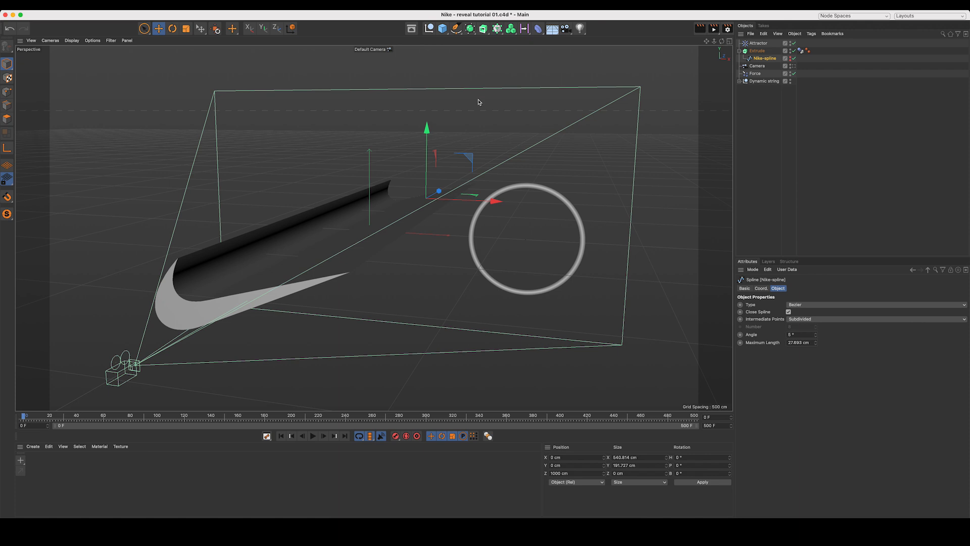
# Preview the string's collision with the logo through the Camera, hiding the Extrude only during playback, and rewind.
pyautogui.click(794, 66)
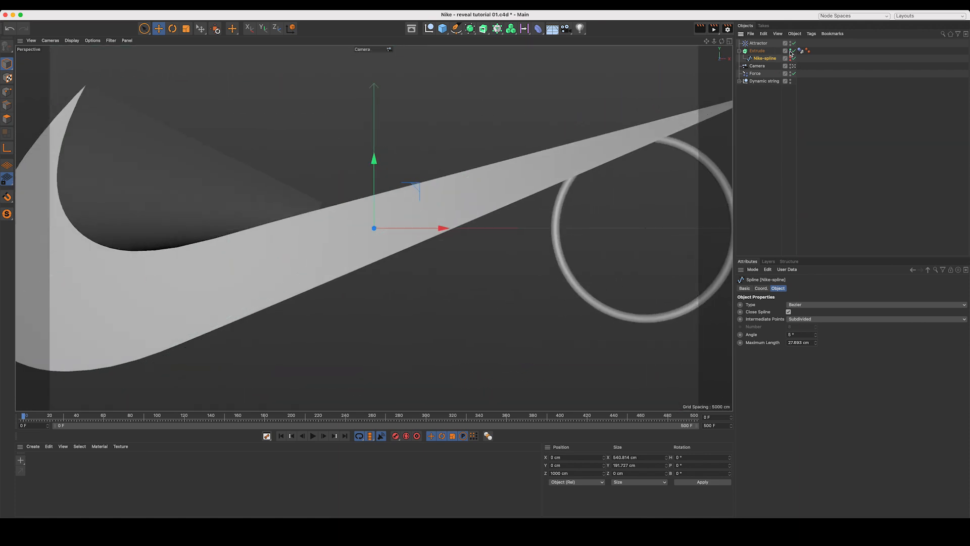
pyautogui.click(793, 51)
pyautogui.click(313, 435)
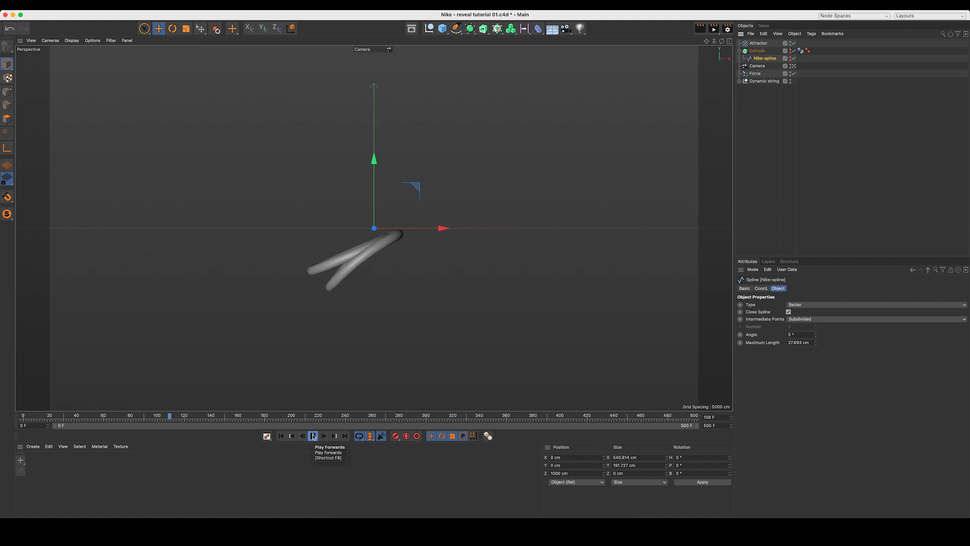
pyautogui.click(312, 435)
pyautogui.click(281, 438)
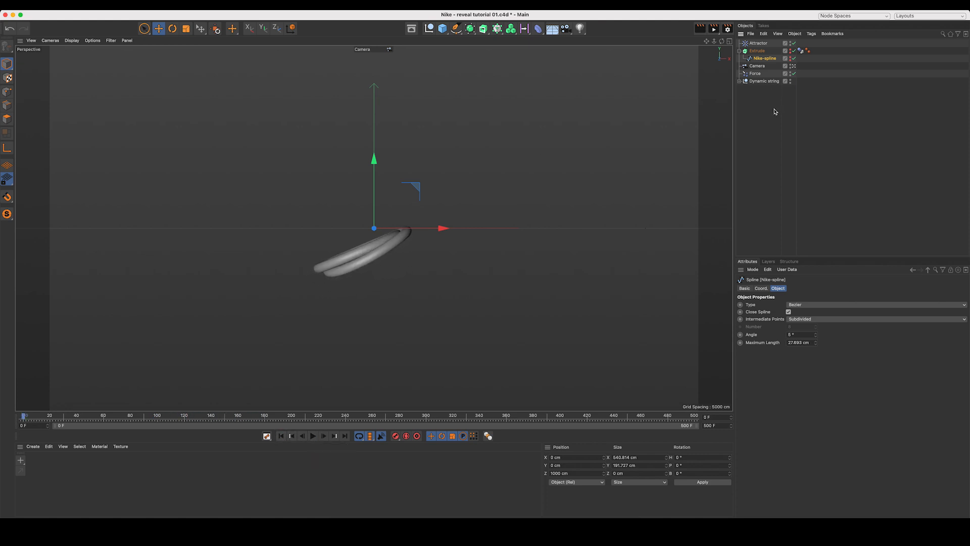
pyautogui.click(804, 65)
pyautogui.click(791, 51)
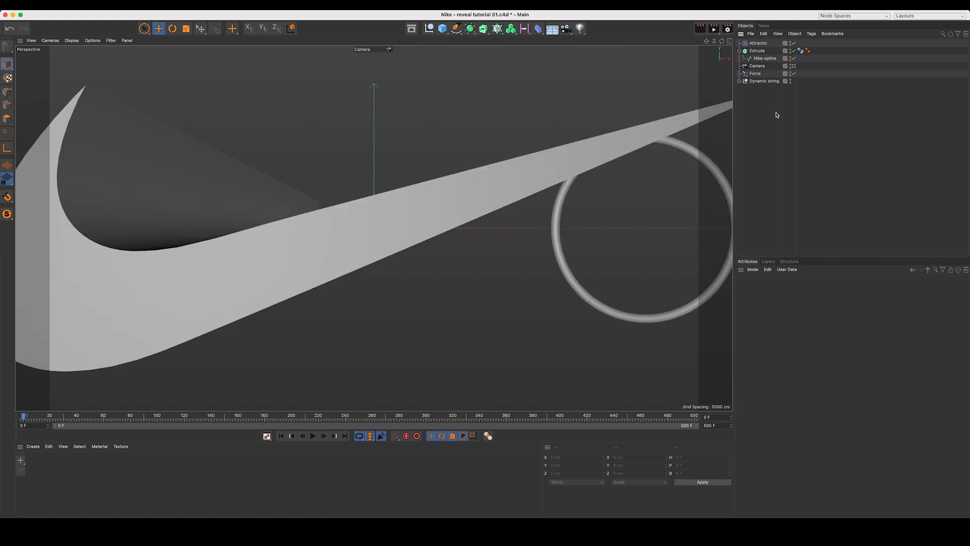
# Set the Camera's focal length to 200 and dolly it back to about -9422 cm in Z to frame the logo and ring.
pyautogui.click(757, 66)
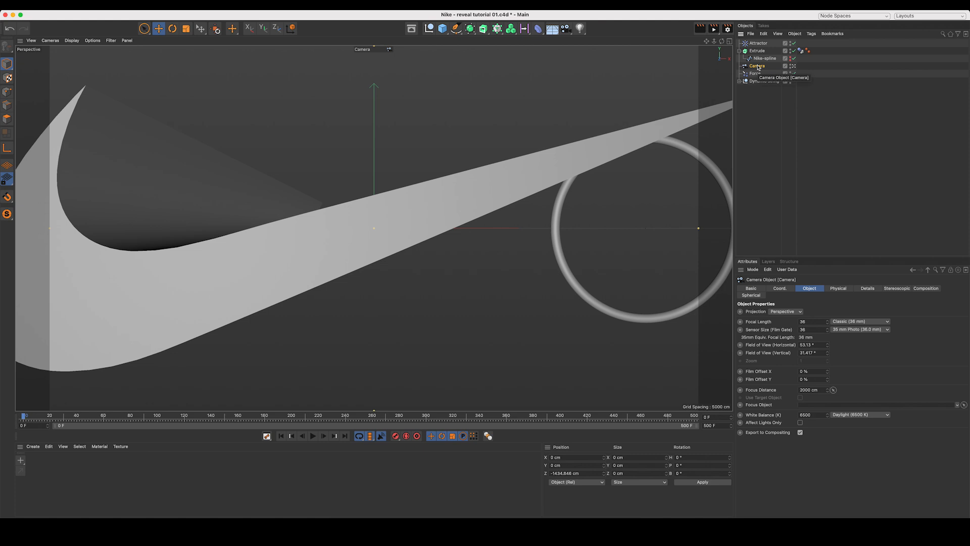
pyautogui.click(805, 322)
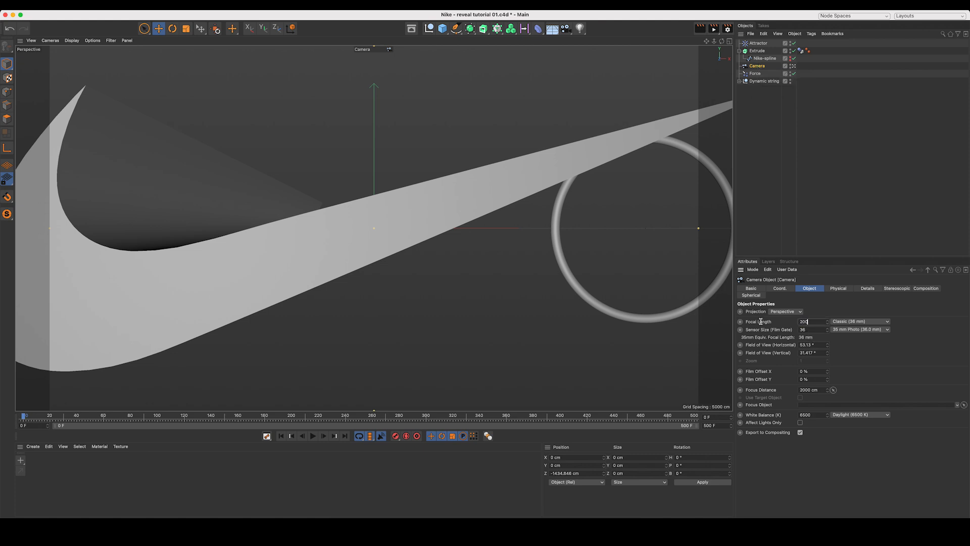
pyautogui.write('200')
pyautogui.press('Return')
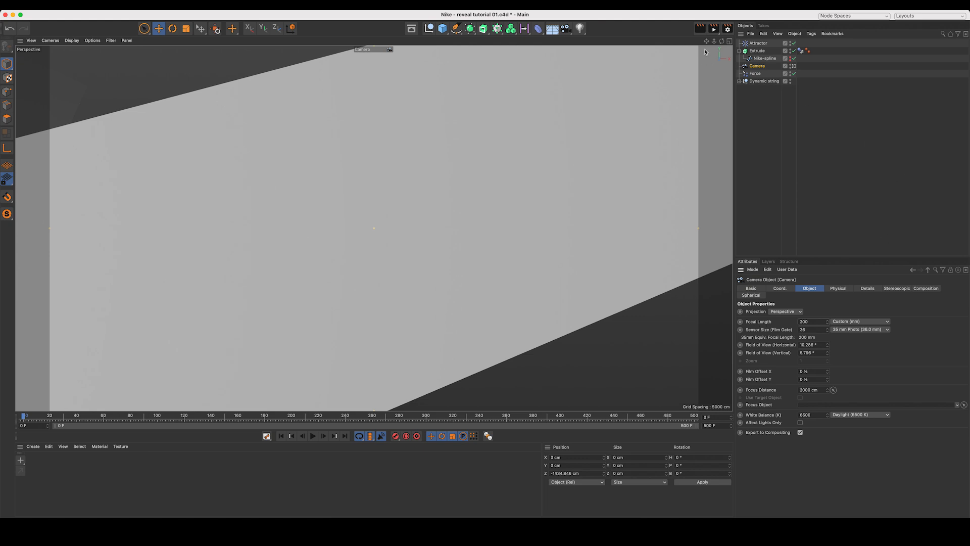
pyautogui.moveTo(714, 41); pyautogui.dragTo(625, 45)
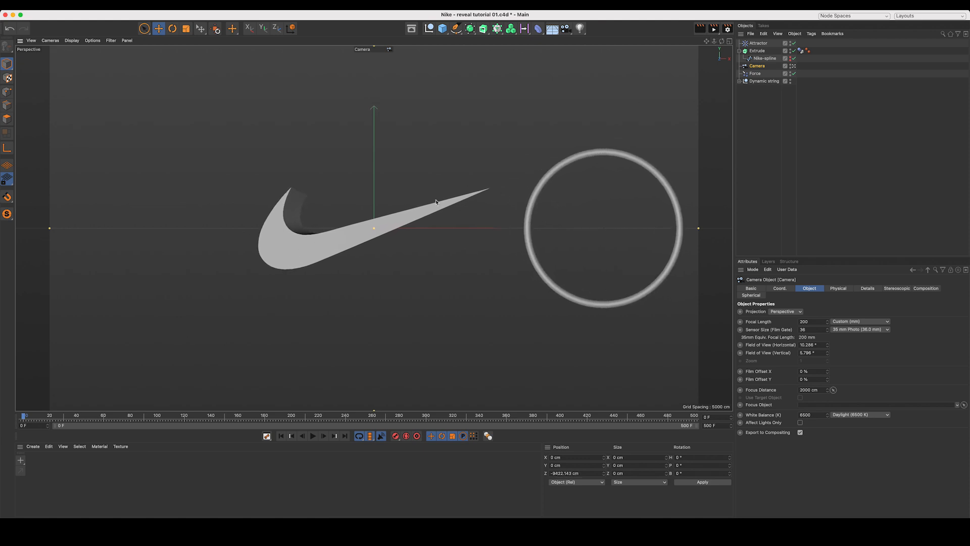
# Duplicate the Dynamic string twice, placing copies at about X 338, Y 376 cm and X 796, Y 421 cm.
pyautogui.click(758, 125)
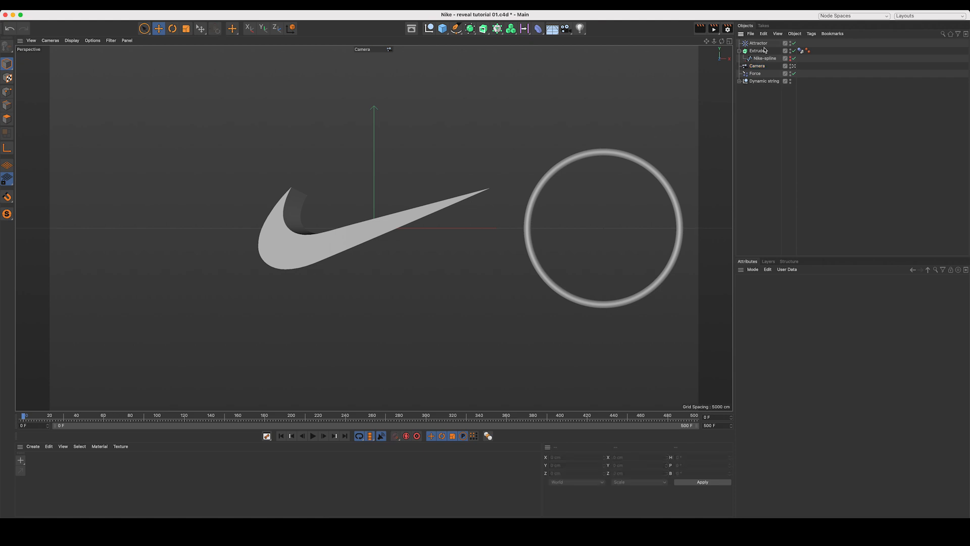
pyautogui.click(758, 81)
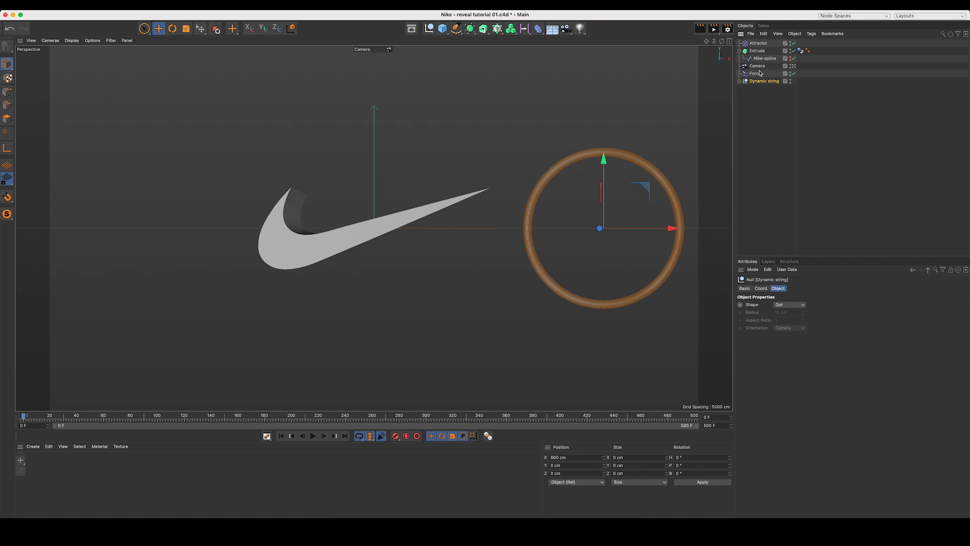
pyautogui.click(761, 105)
pyautogui.click(761, 82)
pyautogui.keyDown('ctrl'); pyautogui.moveTo(646, 189); pyautogui.dragTo(546, 48); pyautogui.keyUp('ctrl')
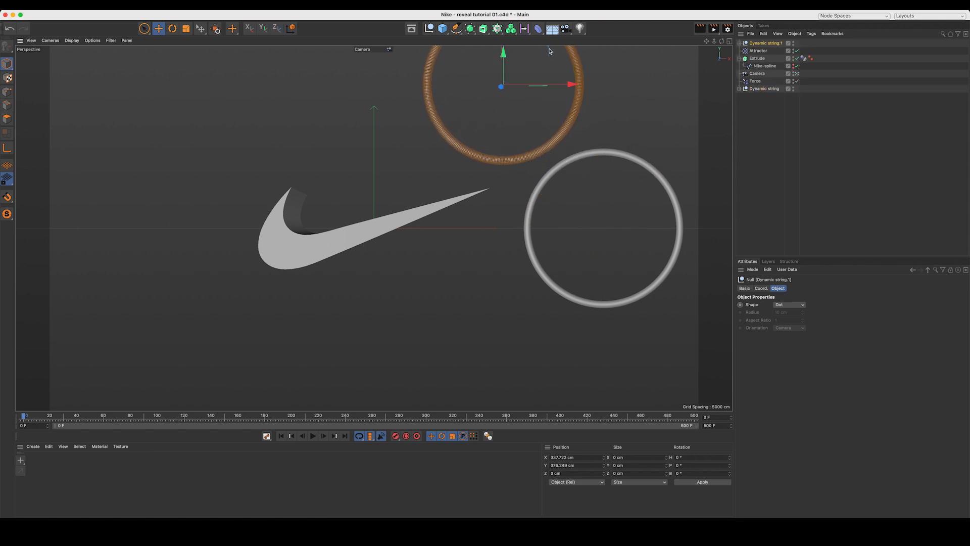
pyautogui.keyDown('ctrl'); pyautogui.moveTo(549, 49); pyautogui.dragTo(725, 32); pyautogui.keyUp('ctrl')
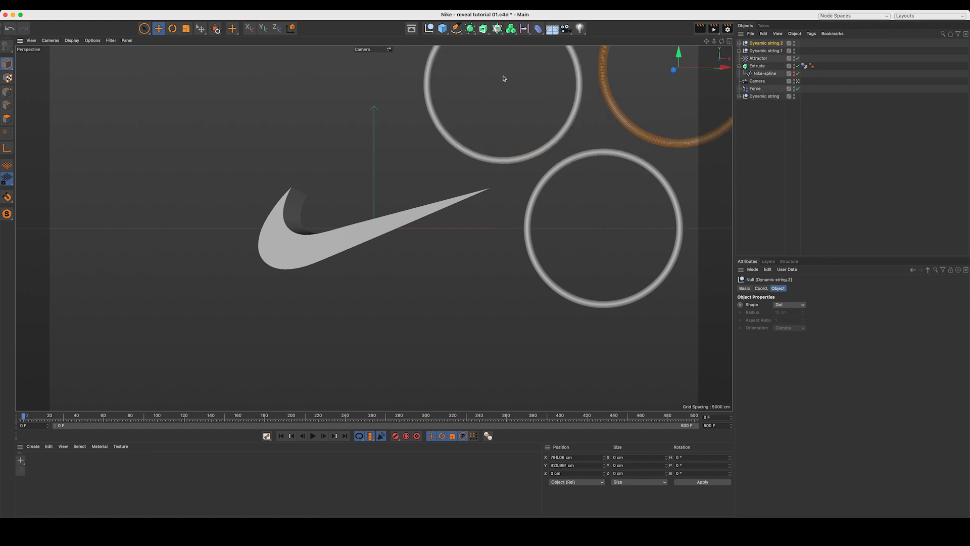
# Play the simulation with all three strings, hide the Extrude in the viewport and restart playback from the first frame.
pyautogui.click(313, 435)
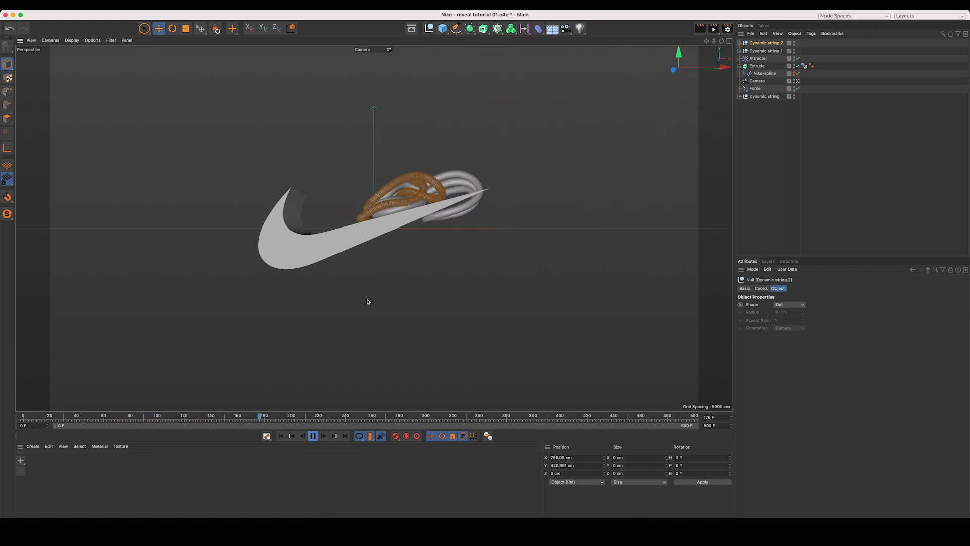
pyautogui.keyDown('alt'); pyautogui.doubleClick(793, 65); pyautogui.keyUp('alt')
pyautogui.click(788, 144)
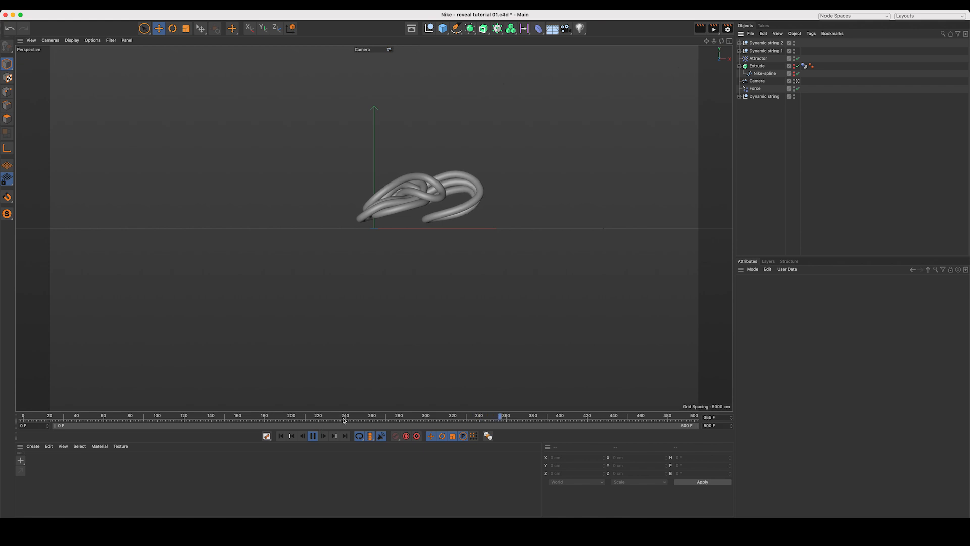
pyautogui.click(281, 437)
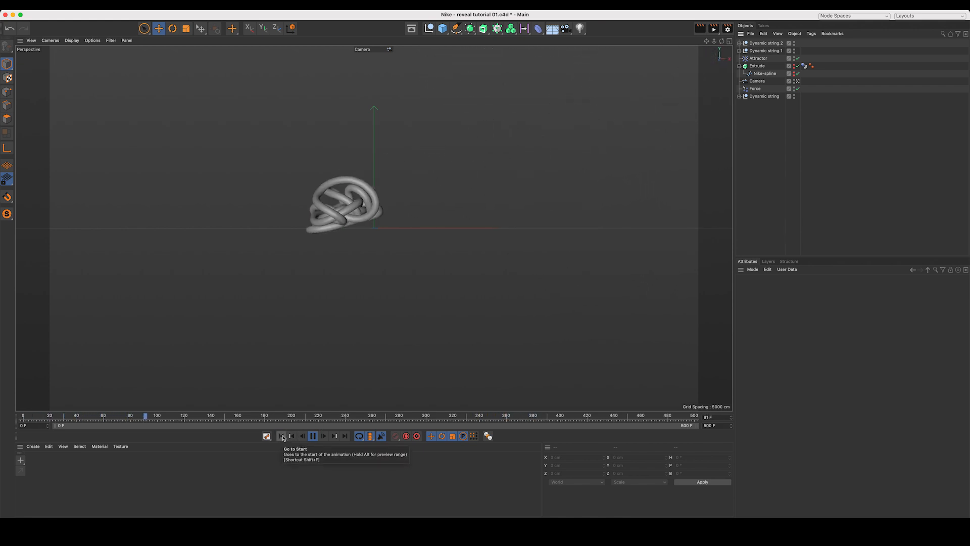
# Disable the Force object and replay the string simulation from the first frame.
pyautogui.click(798, 89)
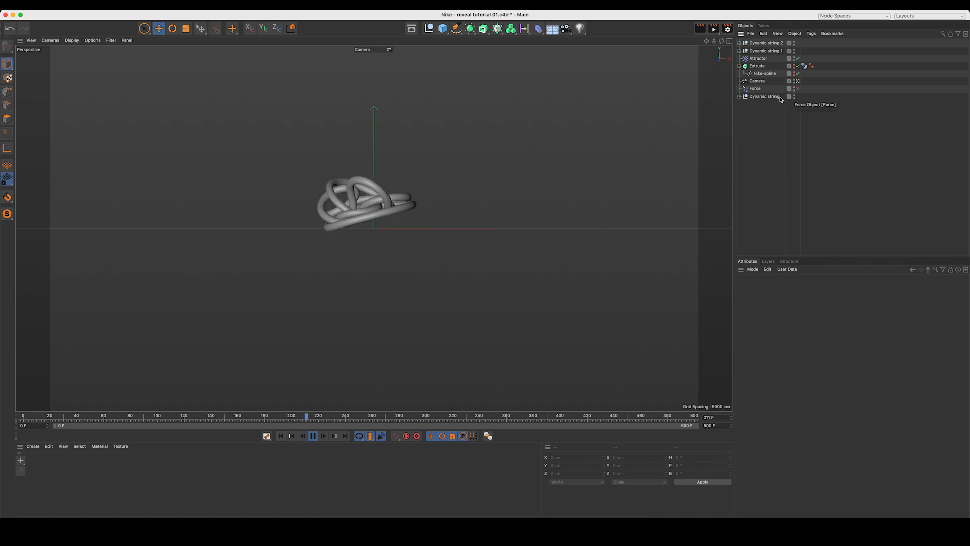
pyautogui.click(281, 436)
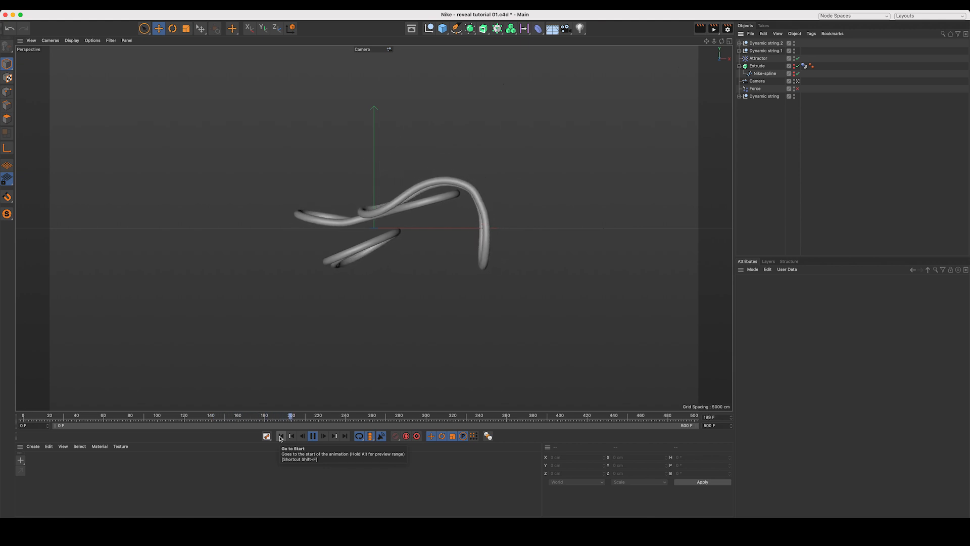
# Rewind the simulation to the first frame, show the Extrude in the viewport and switch from the Camera to the default view.
pyautogui.click(282, 438)
pyautogui.click(282, 438)
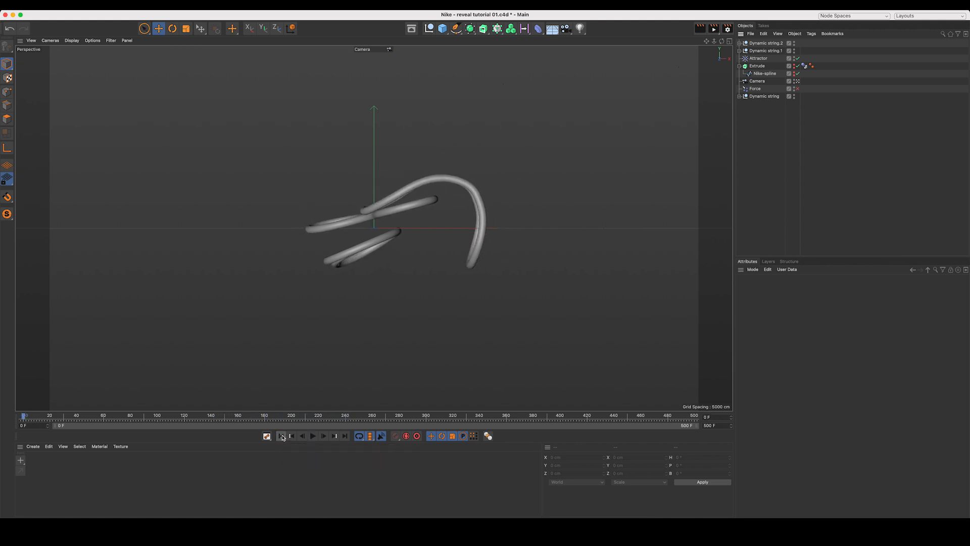
pyautogui.click(794, 65)
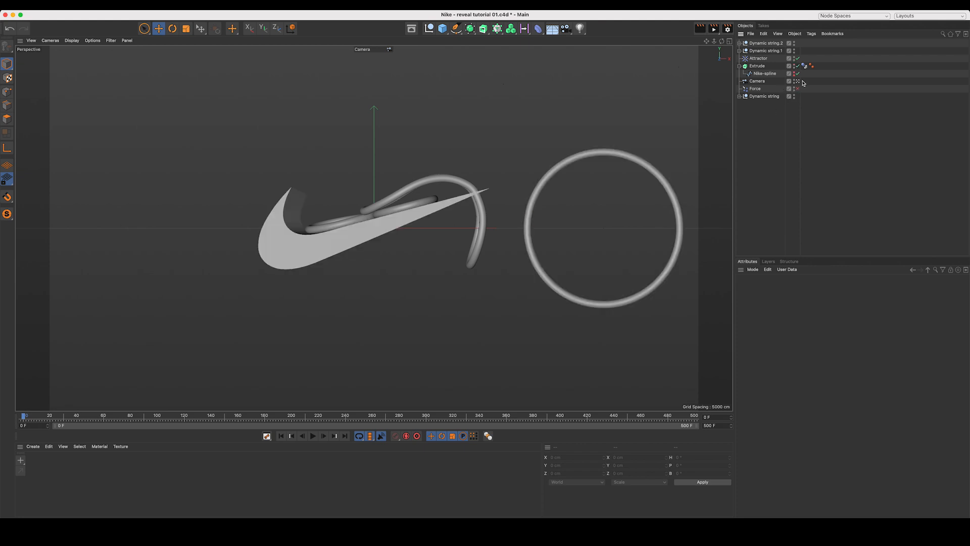
pyautogui.click(798, 81)
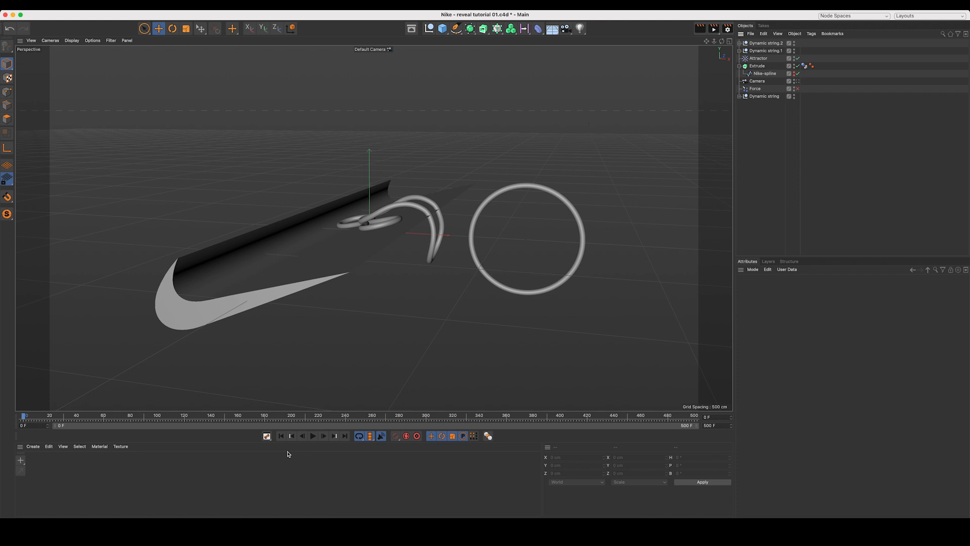
pyautogui.click(324, 436)
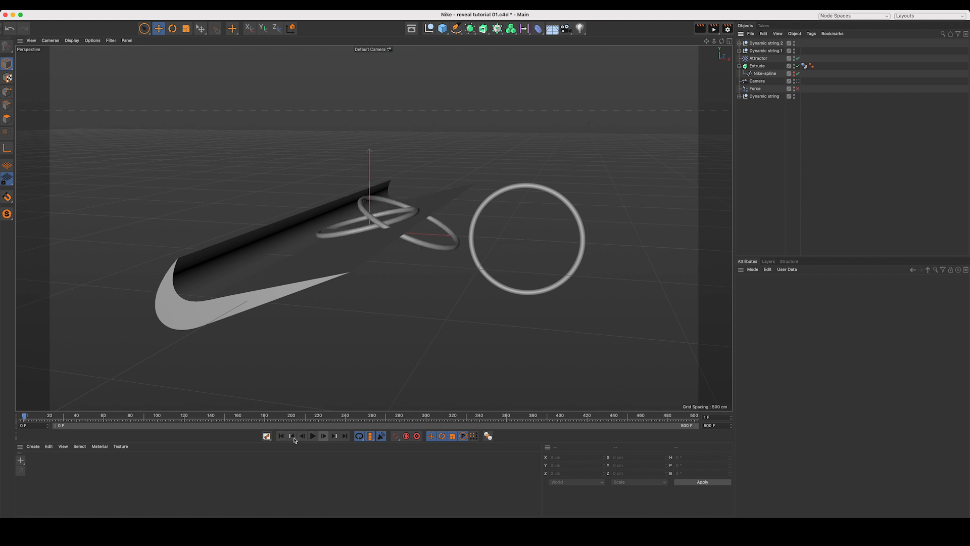
pyautogui.click(283, 436)
# Move Dynamic string beside its two copies in the hierarchy and duplicate the trio four times, spreading the sets around the logo.
pyautogui.moveTo(715, 41)
pyautogui.mouseDown()
pyautogui.moveTo(684, 41)
pyautogui.moveTo(733, 38)
pyautogui.mouseUp()
pyautogui.keyDown('alt'); pyautogui.moveTo(449, 197); pyautogui.dragTo(449, 185); pyautogui.keyUp('alt')
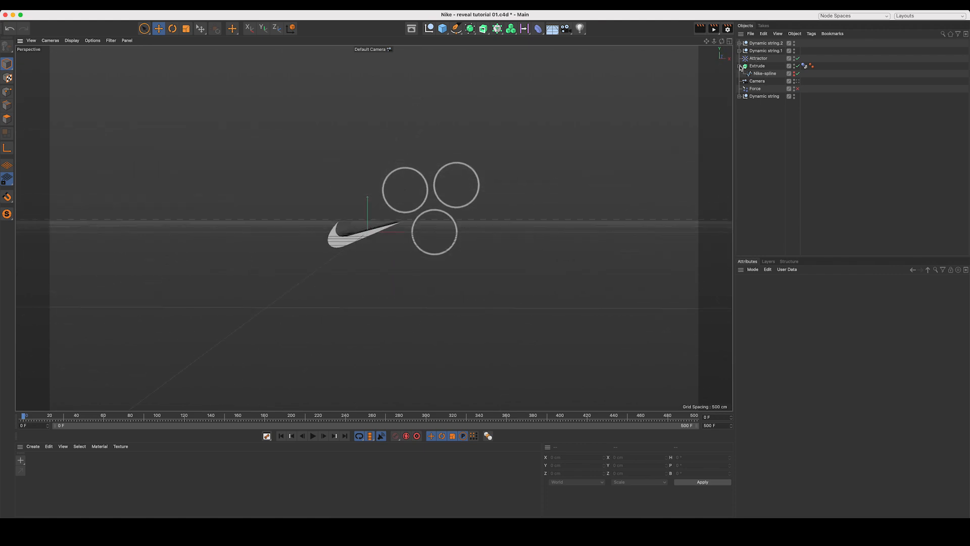
pyautogui.moveTo(760, 96); pyautogui.dragTo(761, 60)
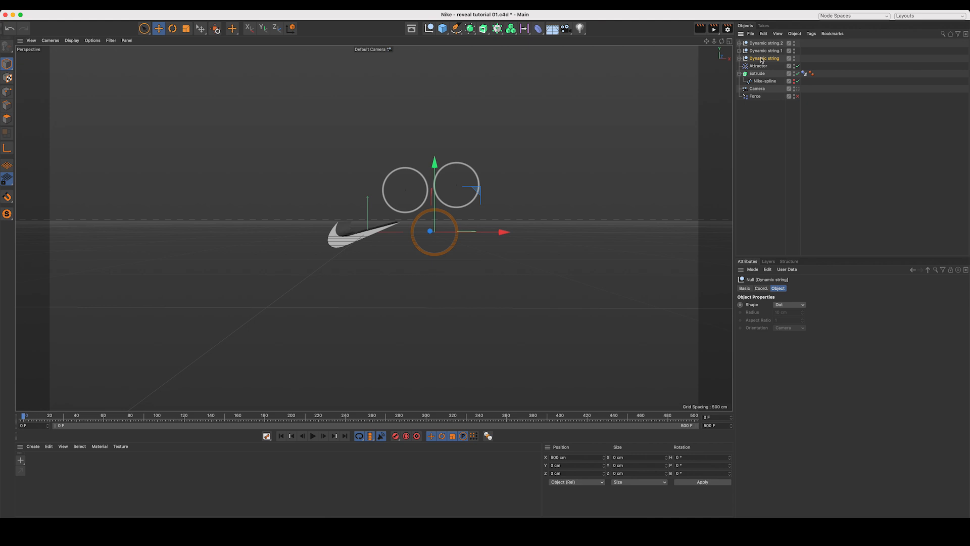
pyautogui.keyDown('shift'); pyautogui.click(765, 43); pyautogui.keyUp('shift')
pyautogui.moveTo(475, 167); pyautogui.dragTo(508, 328)
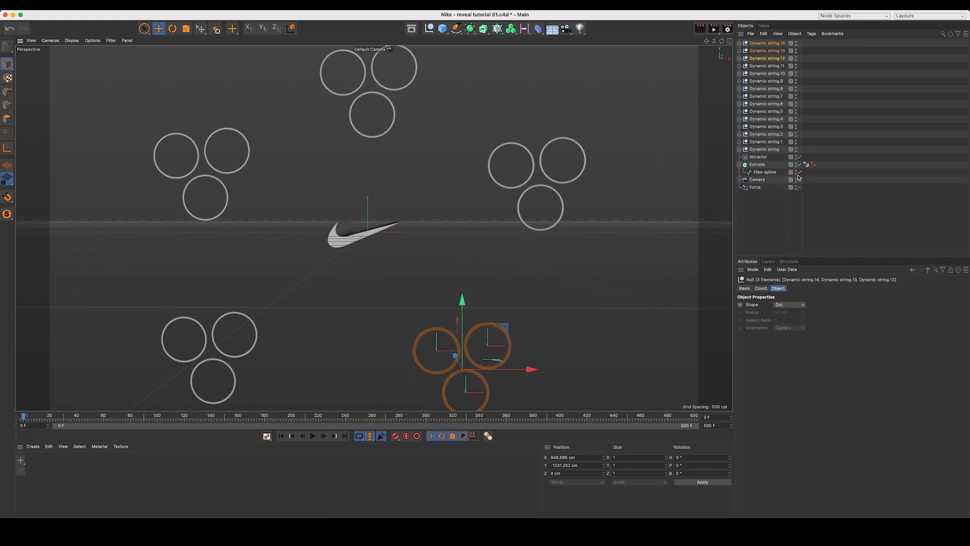
# Disable the Attractor, enable the Force and test the simulation from the first frame.
pyautogui.click(758, 157)
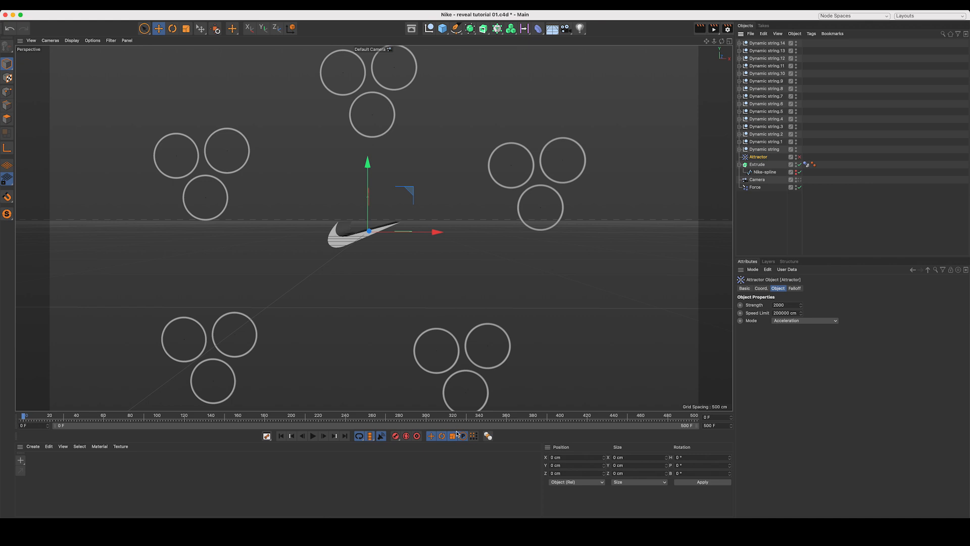
pyautogui.click(312, 436)
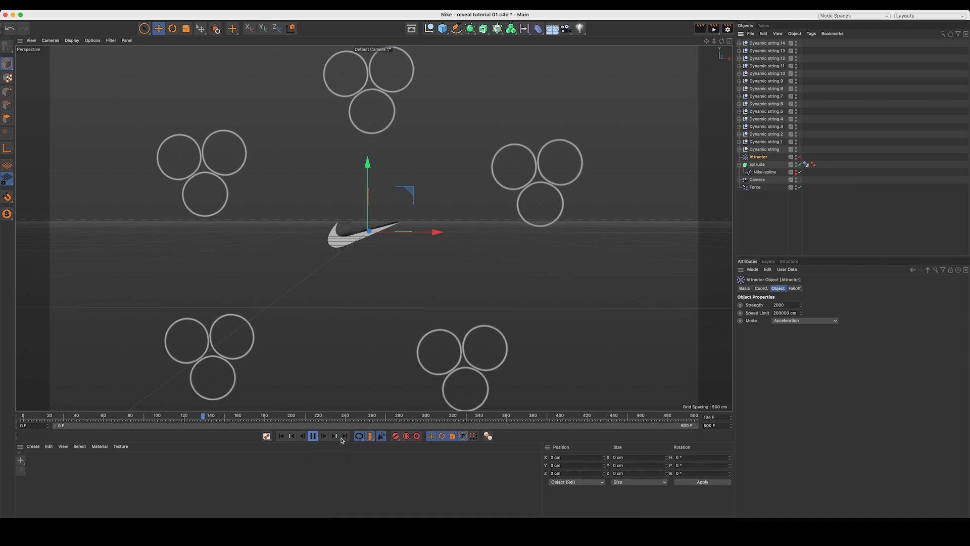
pyautogui.click(313, 438)
pyautogui.click(280, 436)
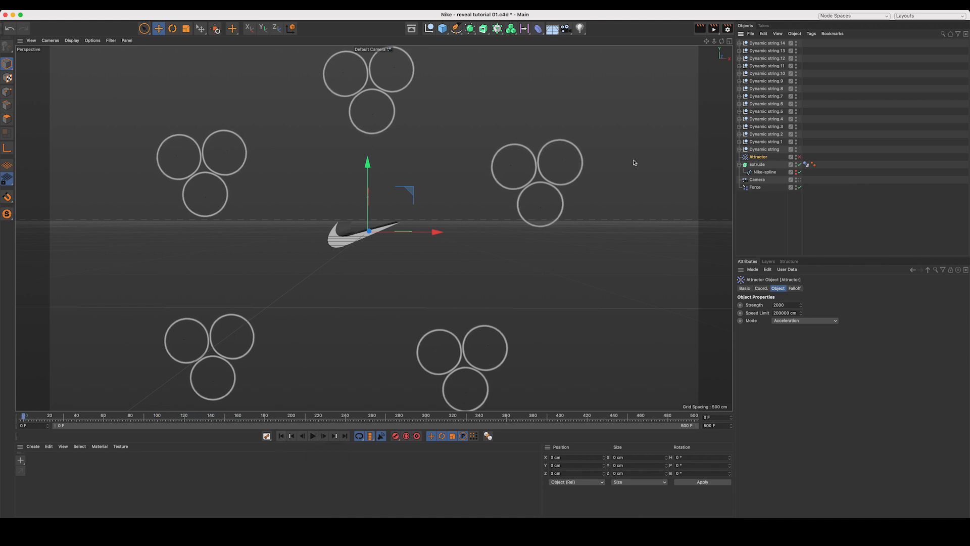
# Rotate Dynamic string.14 about 21° in heading and Dynamic string.13 to about H -66°, P -8°, B -13°.
pyautogui.click(767, 43)
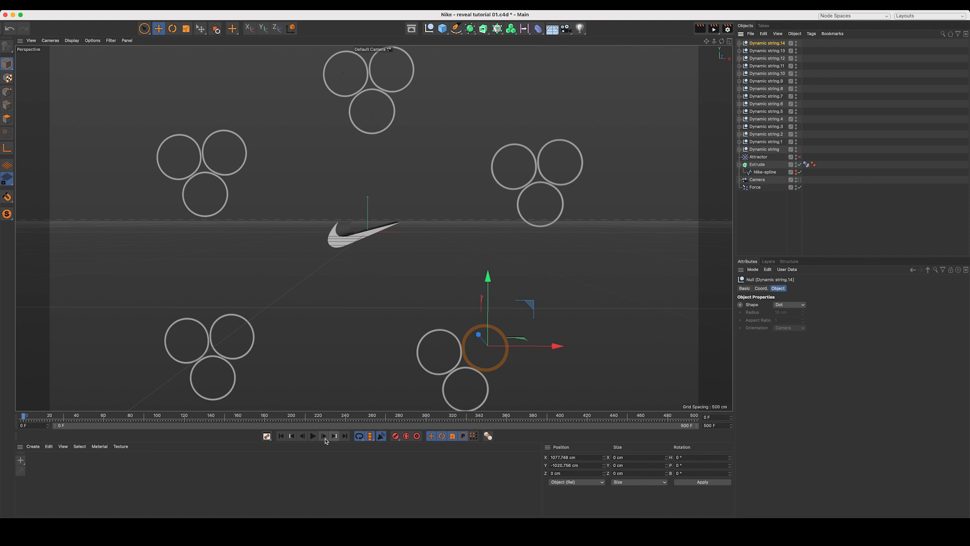
pyautogui.click(281, 436)
pyautogui.press('r')
pyautogui.moveTo(508, 347); pyautogui.dragTo(505, 341)
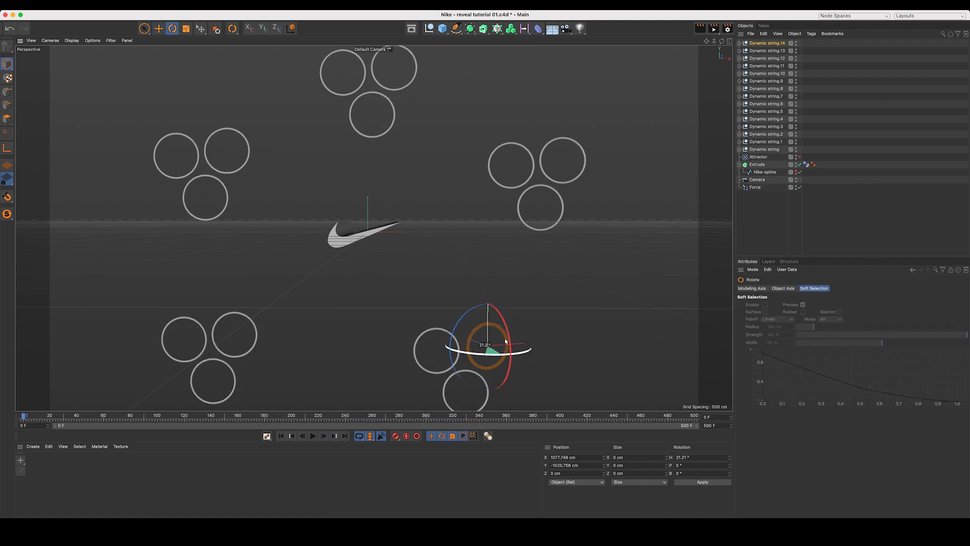
pyautogui.click(446, 373)
pyautogui.click(780, 48)
pyautogui.moveTo(440, 354); pyautogui.dragTo(502, 211)
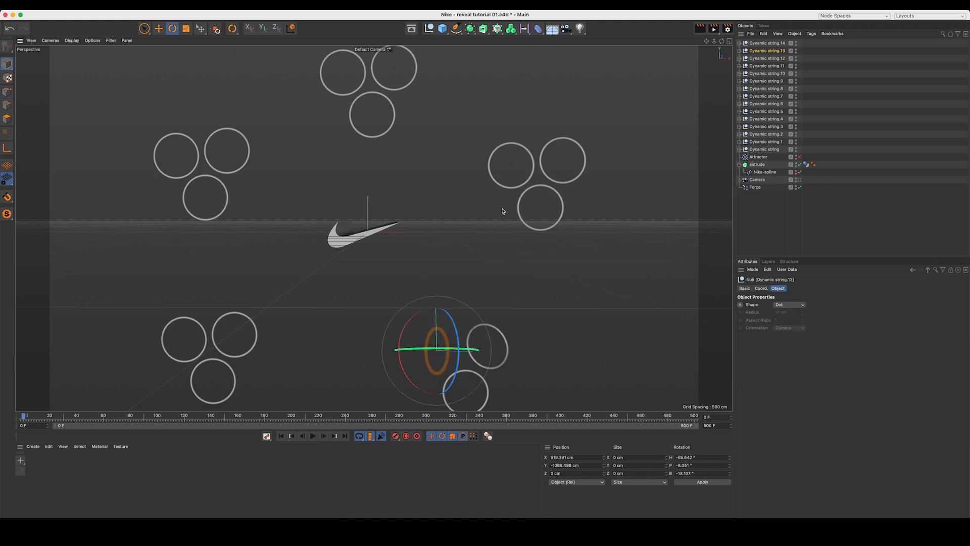
# Rotate strings in the other four clusters freehand so that they face varied directions.
pyautogui.click(753, 66)
pyautogui.moveTo(226, 388); pyautogui.dragTo(290, 397)
pyautogui.click(748, 73)
pyautogui.click(772, 96)
pyautogui.moveTo(222, 177); pyautogui.dragTo(226, 162)
pyautogui.click(770, 111)
pyautogui.moveTo(412, 111); pyautogui.dragTo(477, 103)
pyautogui.click(763, 142)
pyautogui.moveTo(514, 150); pyautogui.dragTo(606, 274)
pyautogui.click(787, 241)
# Play the simulation with the Force active so each cluster clumps together, and stop at frame 92.
pyautogui.click(756, 188)
pyautogui.click(313, 436)
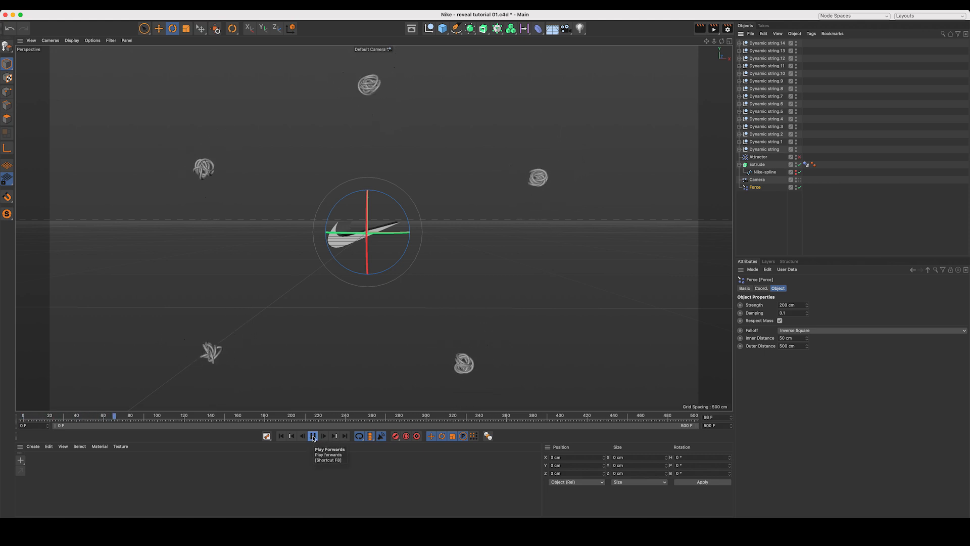
pyautogui.click(313, 436)
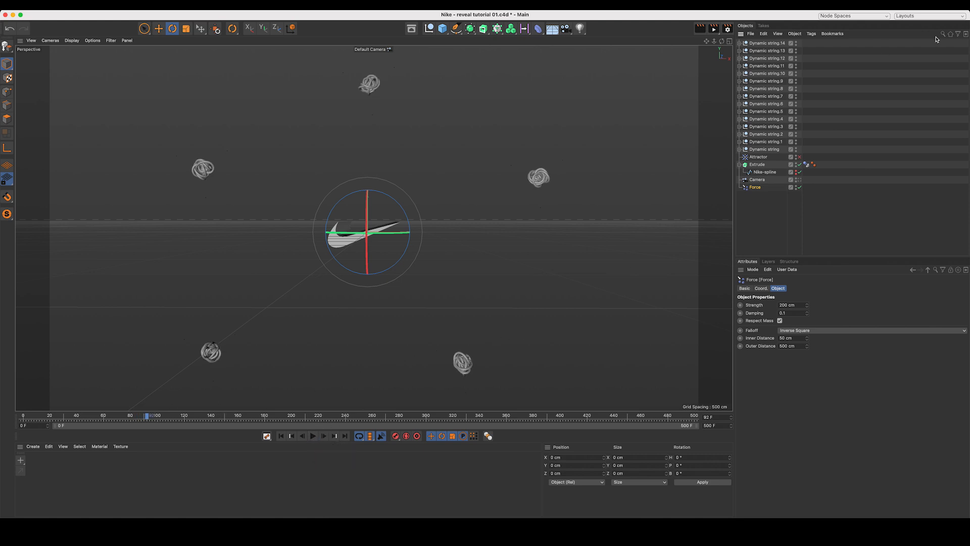
# Filter the object list by tag type and select all Dynamics Body tags except the one on the Extrude.
pyautogui.click(959, 34)
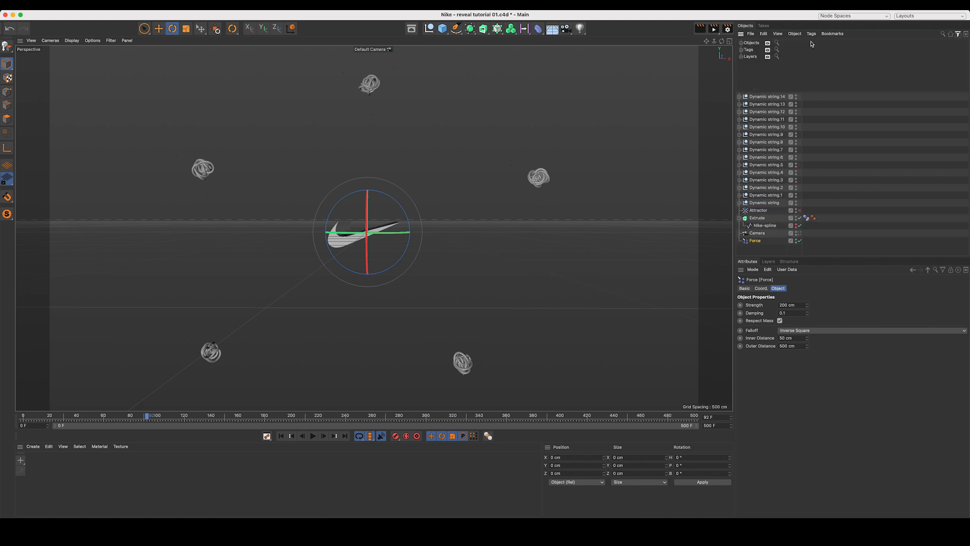
pyautogui.click(741, 50)
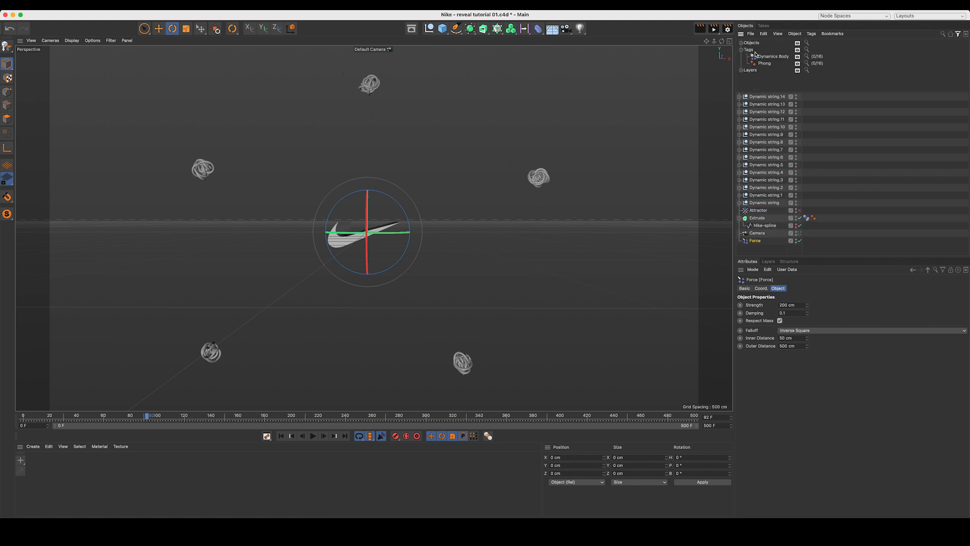
pyautogui.click(816, 56)
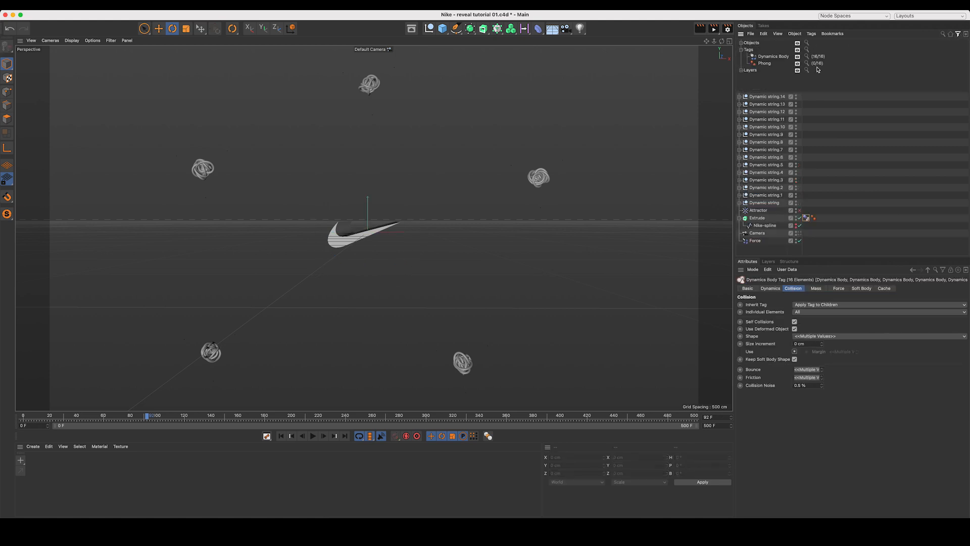
pyautogui.keyDown('super'); pyautogui.click(807, 218); pyautogui.keyUp('super')
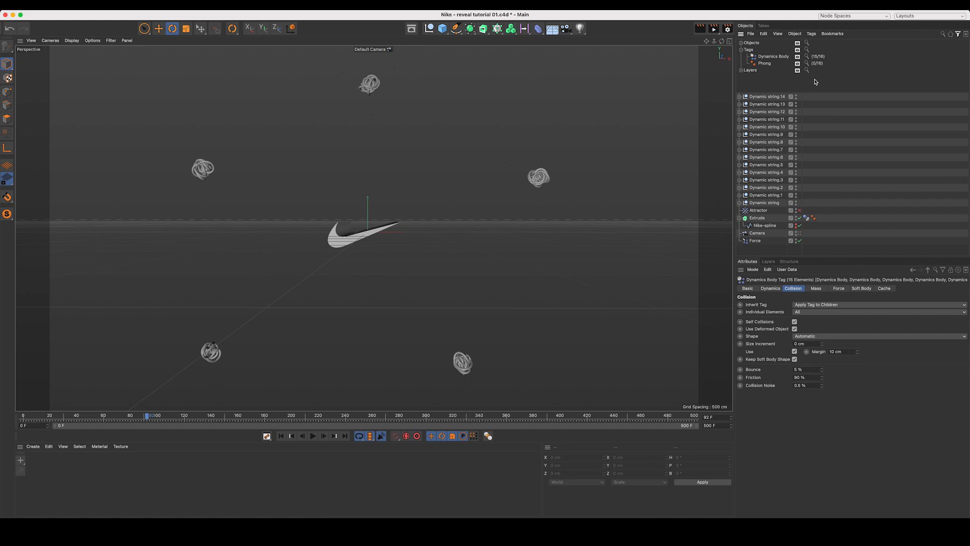
# Store the selected Dynamics Body tags in a Selection object, restore the selection from it and close the filter.
pyautogui.hotkey('shift', 'c')
pyautogui.write('s')
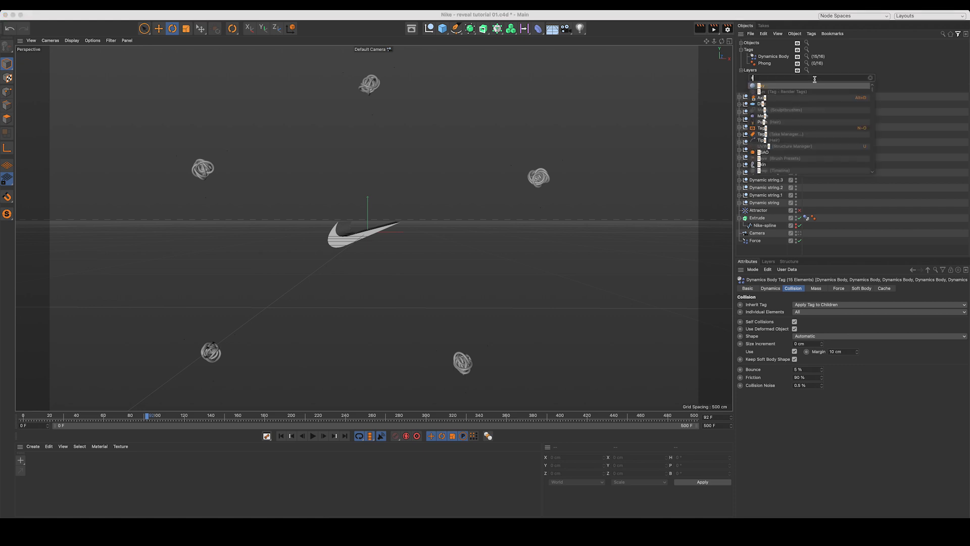
pyautogui.write('election')
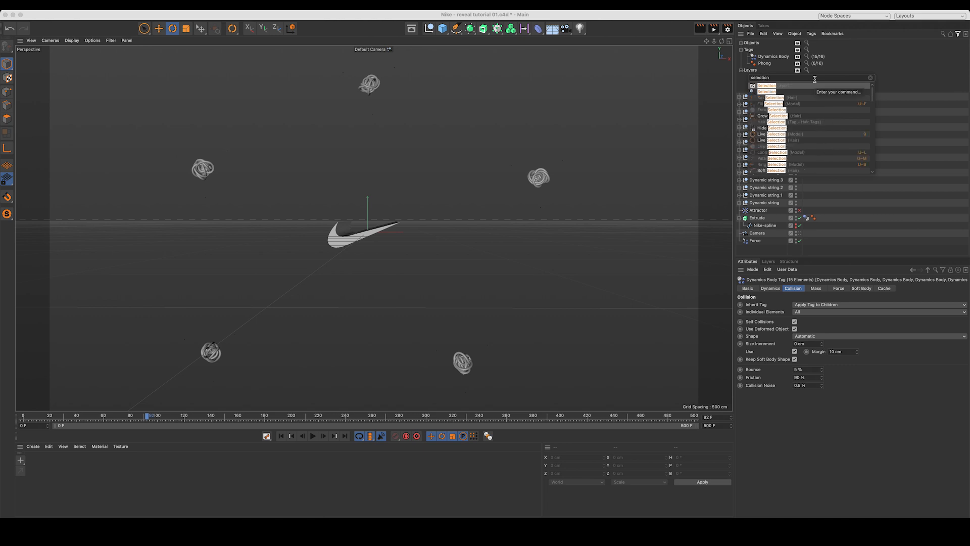
pyautogui.click(772, 92)
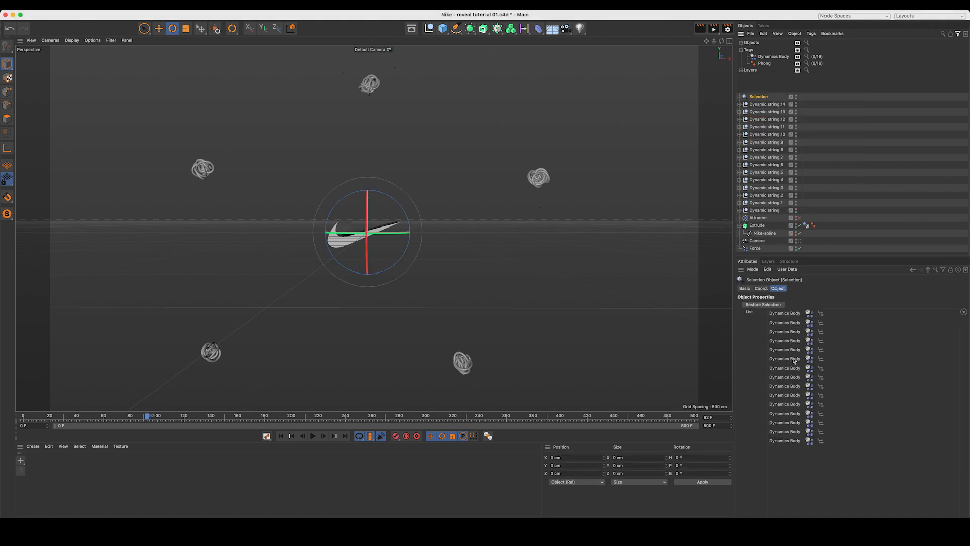
pyautogui.click(770, 305)
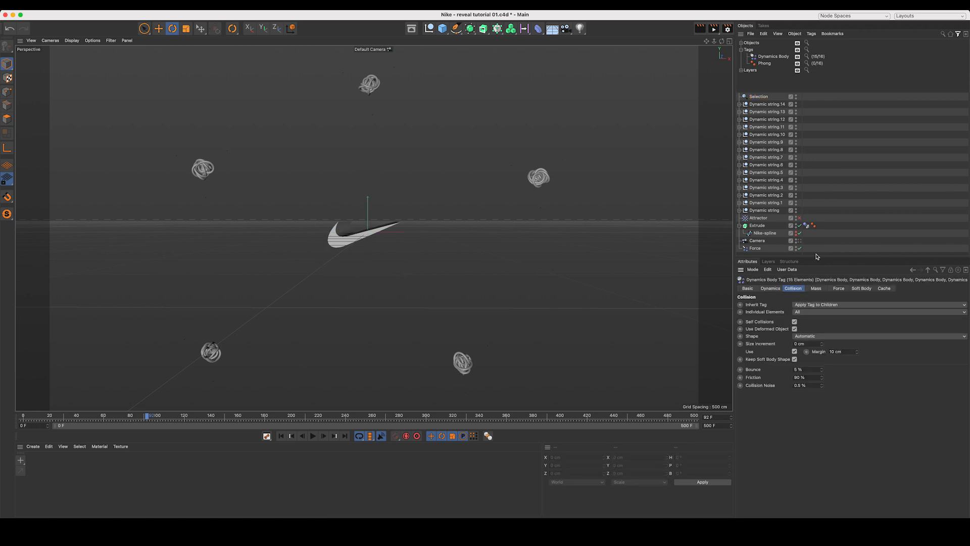
pyautogui.click(958, 33)
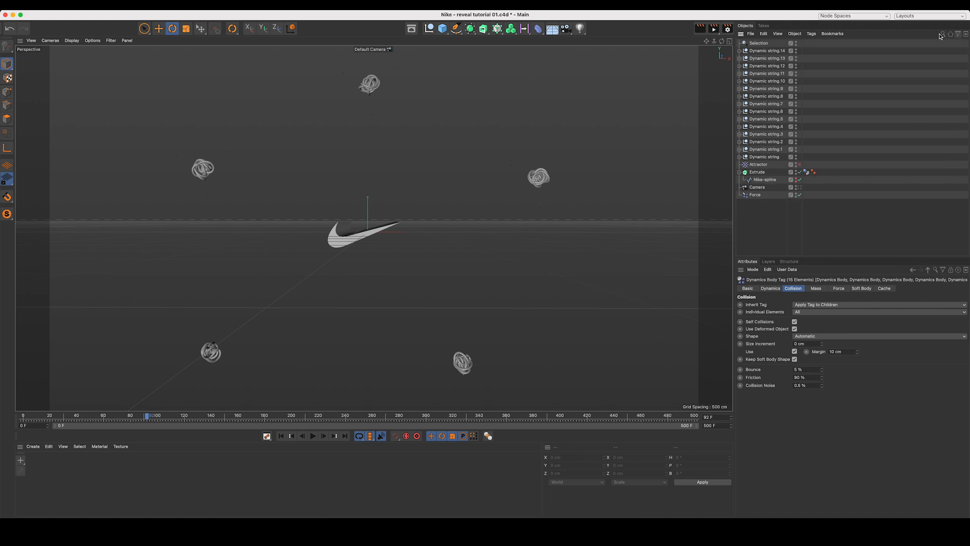
# Rename the Selection object as "Selection - soft body".
pyautogui.click(769, 43)
pyautogui.doubleClick(770, 43)
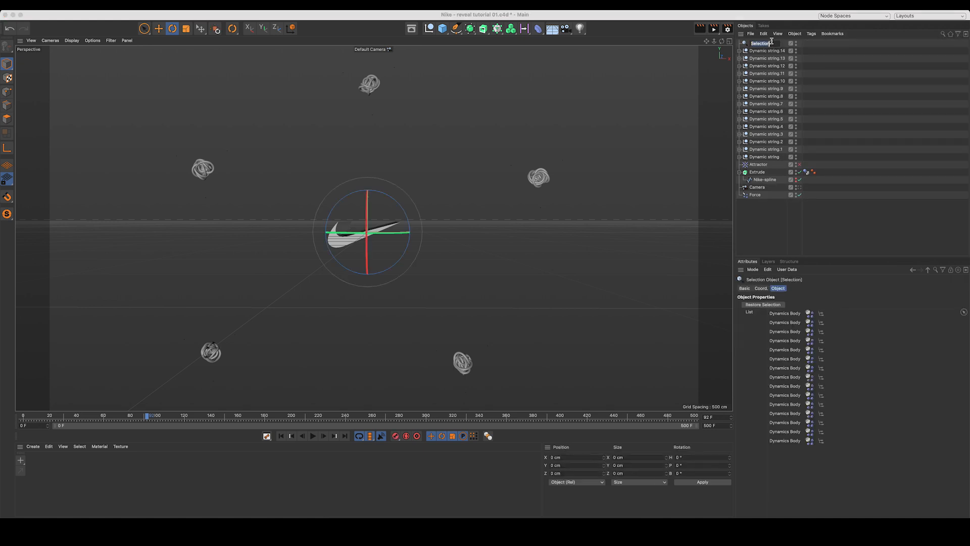
pyautogui.write('tagoft body')
pyautogui.press('Return')
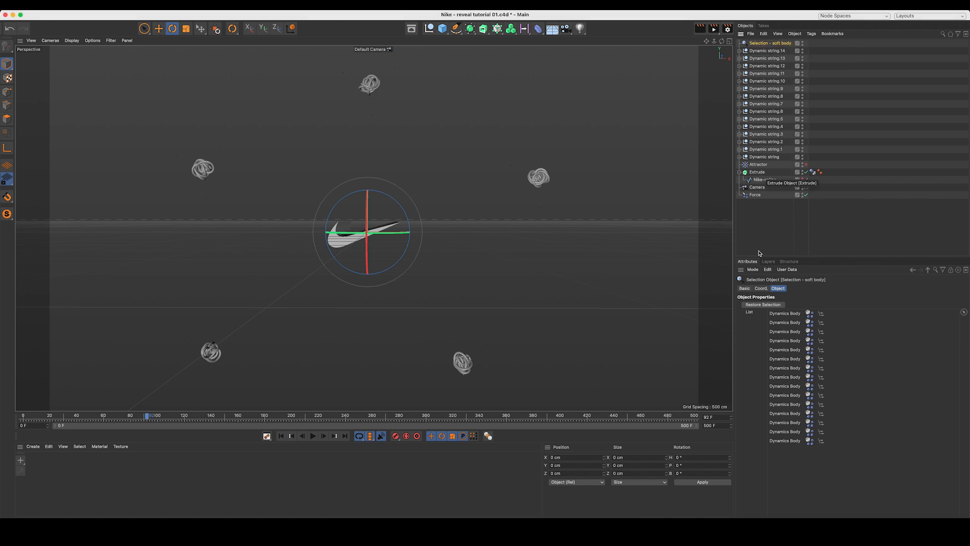
# Restore the stored soft-body tags, set the clumped strings as their initial dynamics state and rewind to the first frame.
pyautogui.click(763, 305)
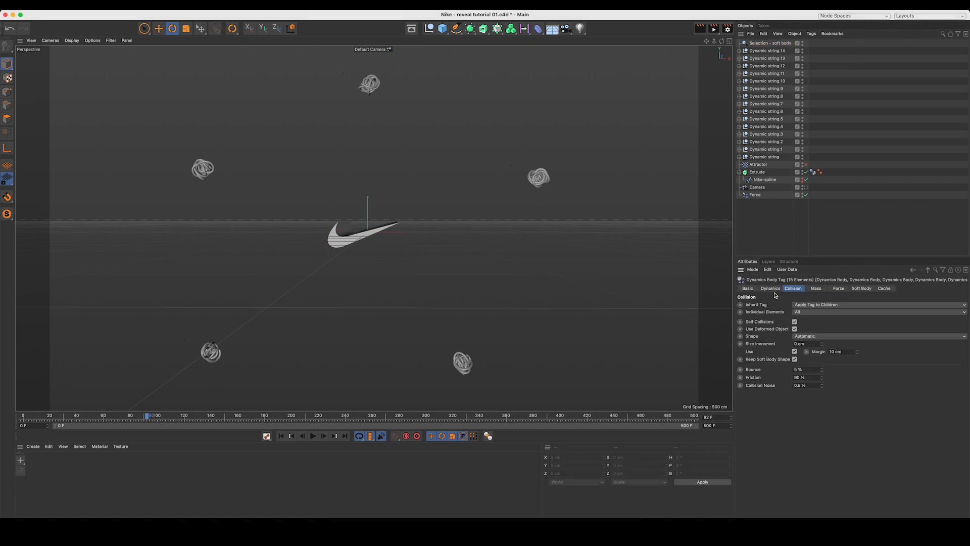
pyautogui.click(772, 291)
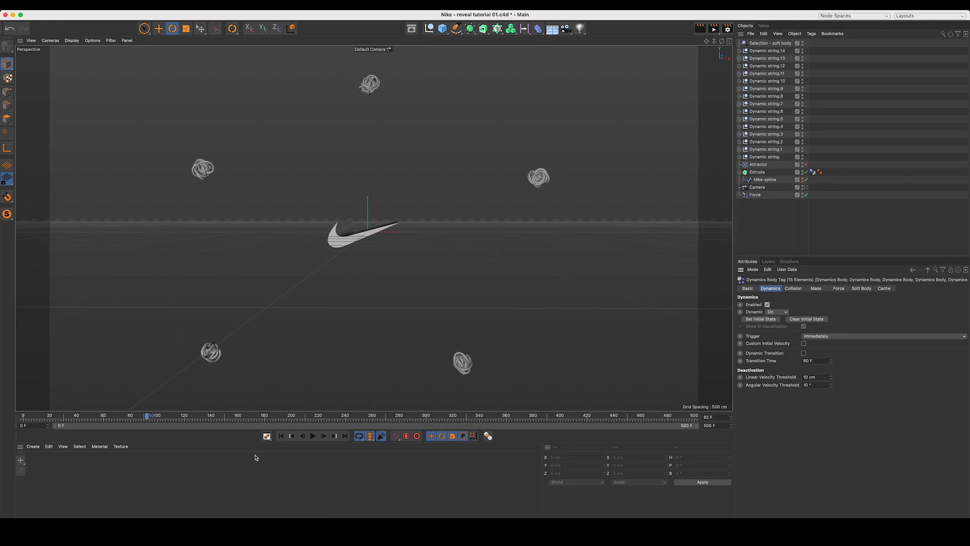
pyautogui.click(281, 435)
# With the Force disabled, play the clumped strings' simulation and rewind to the first frame.
pyautogui.click(313, 436)
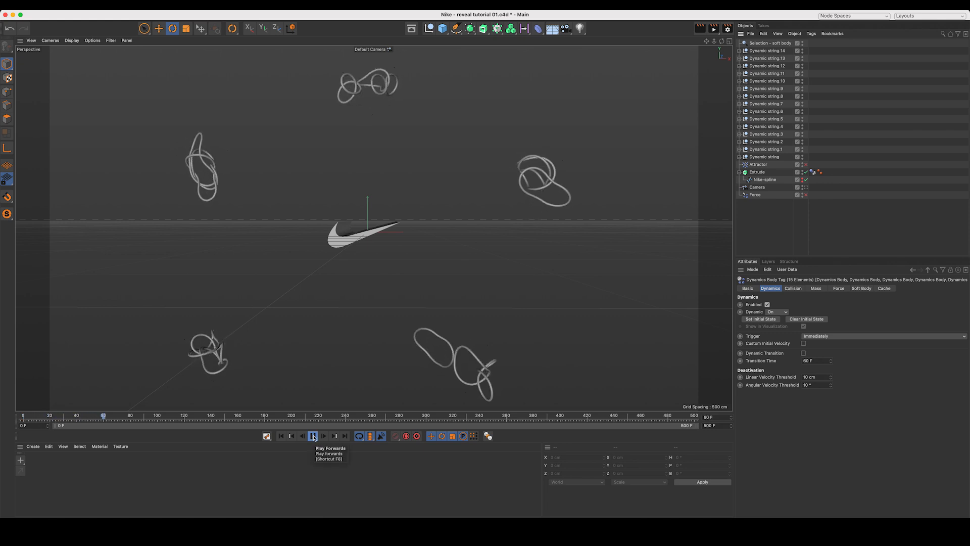
pyautogui.click(312, 435)
pyautogui.click(282, 436)
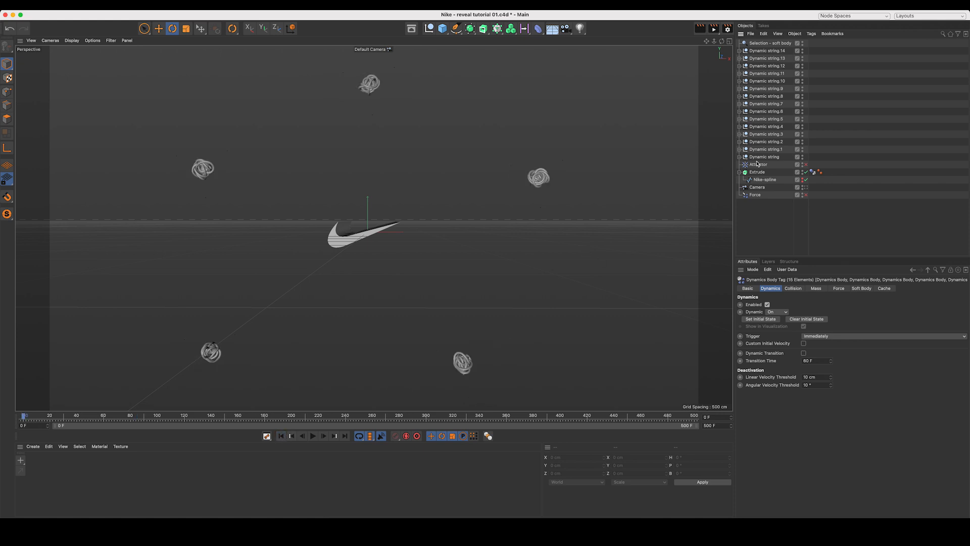
# Enable the Attractor, look through the Camera and collapse the Extrude's hierarchy.
pyautogui.click(791, 165)
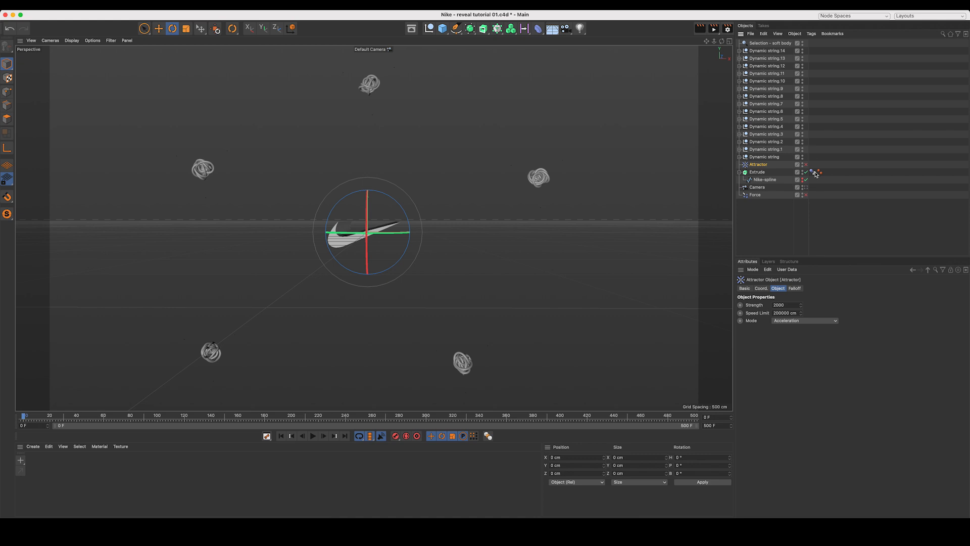
pyautogui.click(806, 186)
pyautogui.click(741, 172)
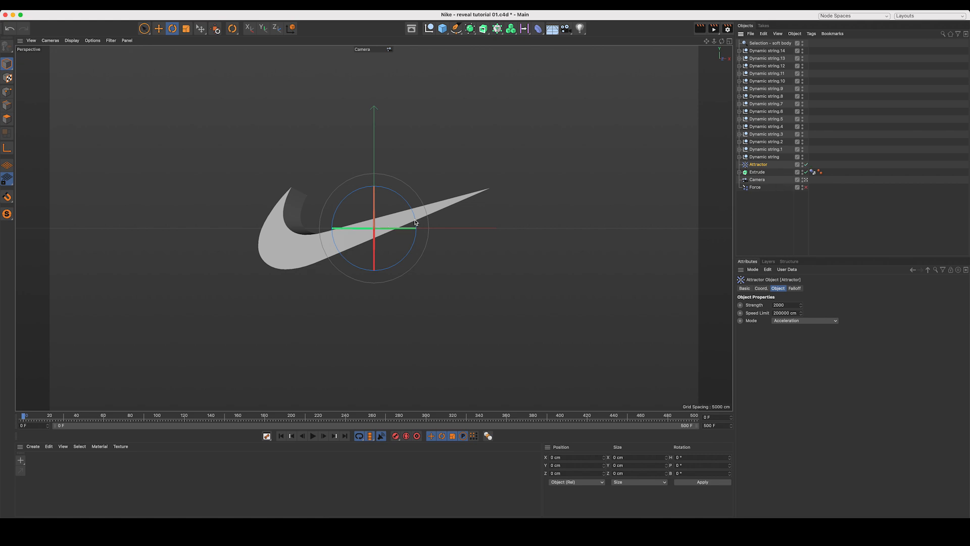
# Play the simulation of all strings pulled toward the logo, stop it and return to the default view.
pyautogui.click(313, 436)
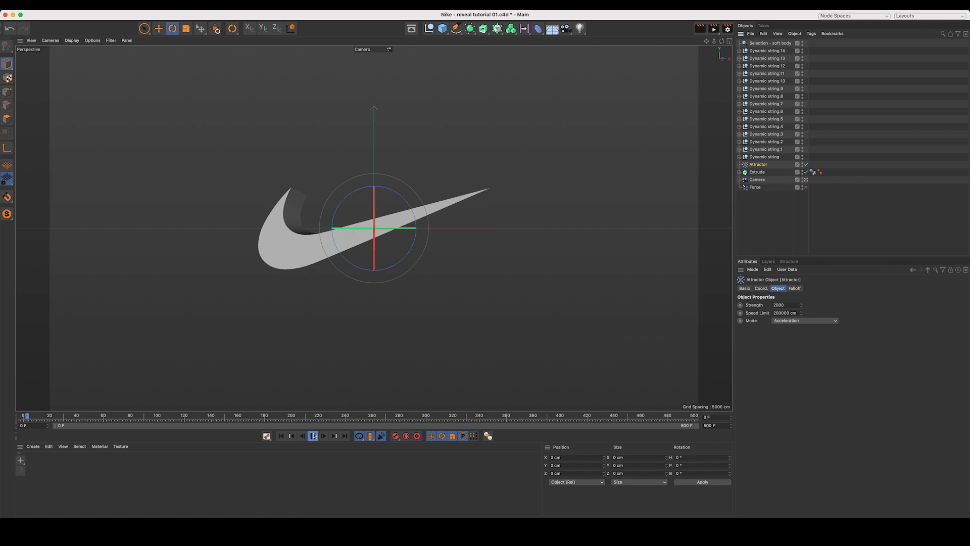
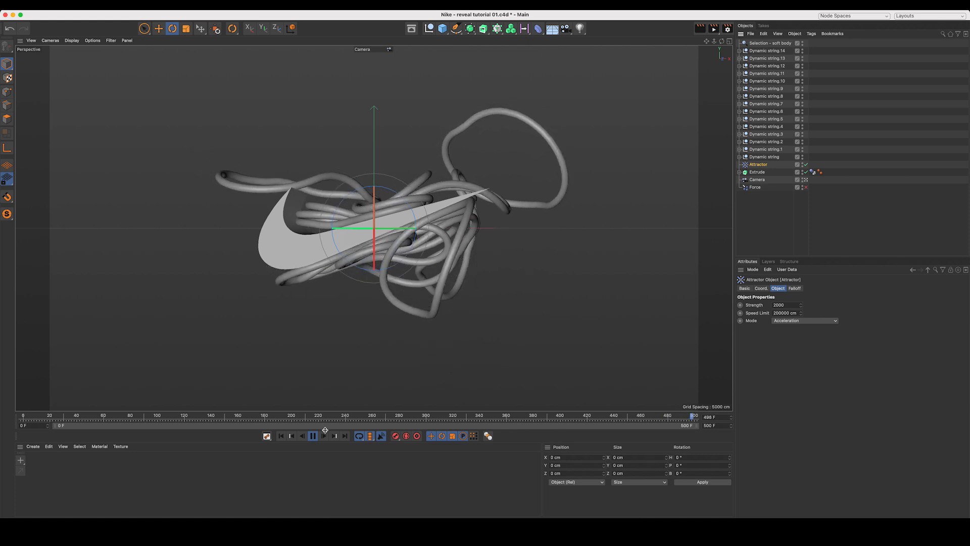
pyautogui.click(314, 436)
pyautogui.click(805, 180)
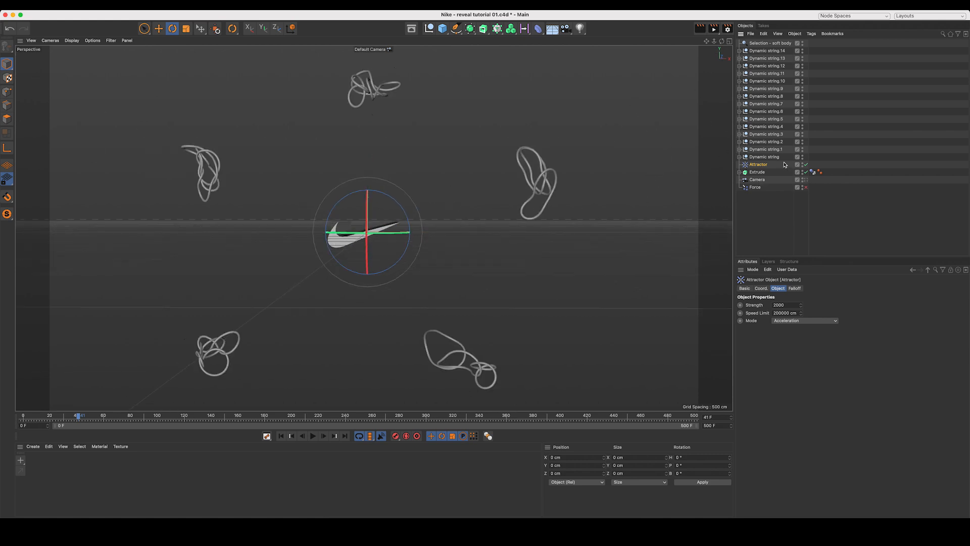
# Key the Rest Length of all fifteen strings' soft-body tags at 100% on frame 0, and animate it with a second key at frame 30.
pyautogui.click(785, 43)
pyautogui.click(764, 304)
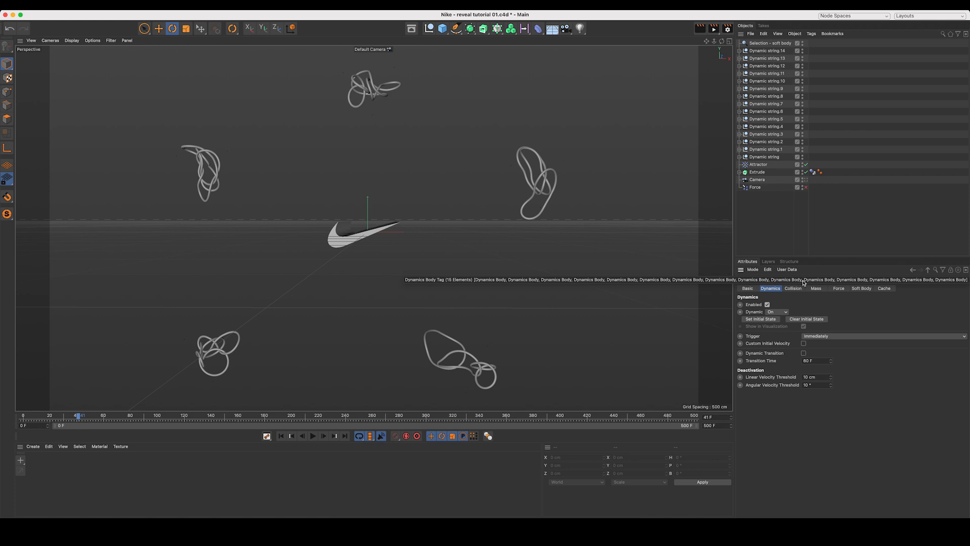
pyautogui.click(860, 288)
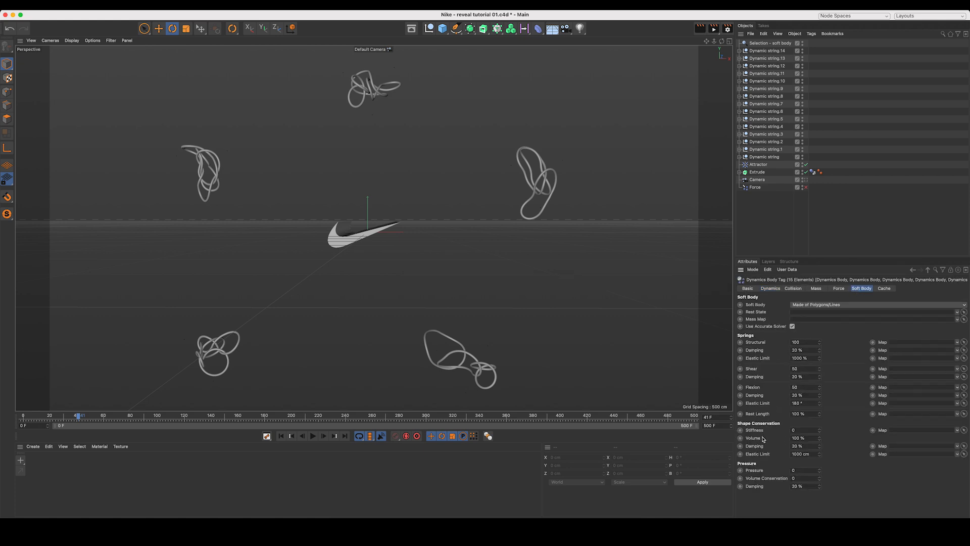
pyautogui.click(282, 434)
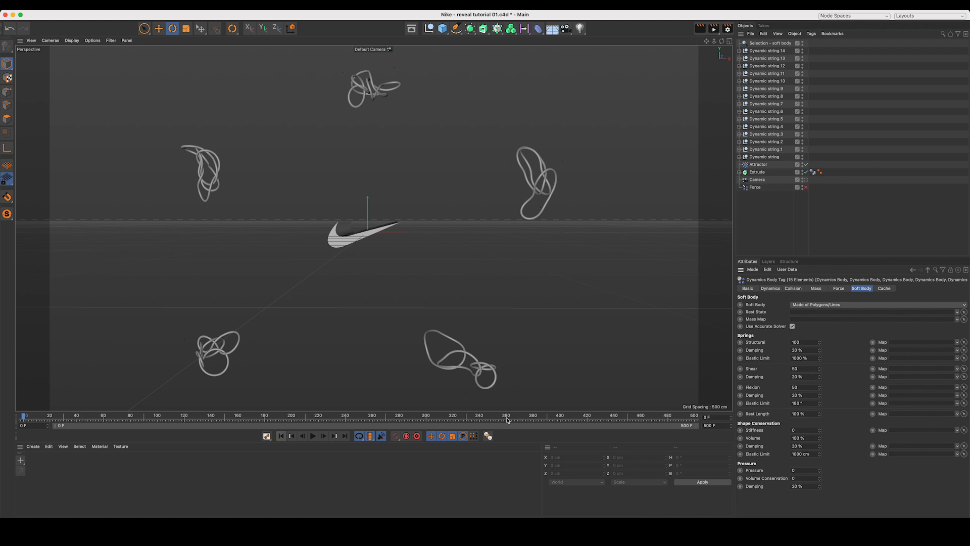
pyautogui.click(740, 414)
pyautogui.moveTo(54, 417); pyautogui.dragTo(64, 418)
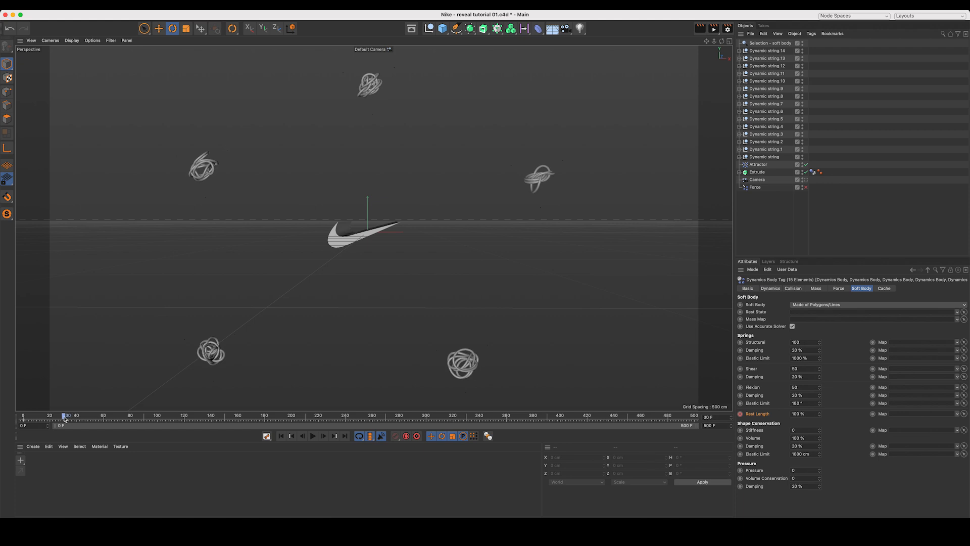
pyautogui.moveTo(810, 416); pyautogui.dragTo(765, 413)
pyautogui.click(768, 228)
# Set the Attractor's strength to 4000 and play the strings' simulation, stopping once they have gathered around the logo.
pyautogui.click(760, 164)
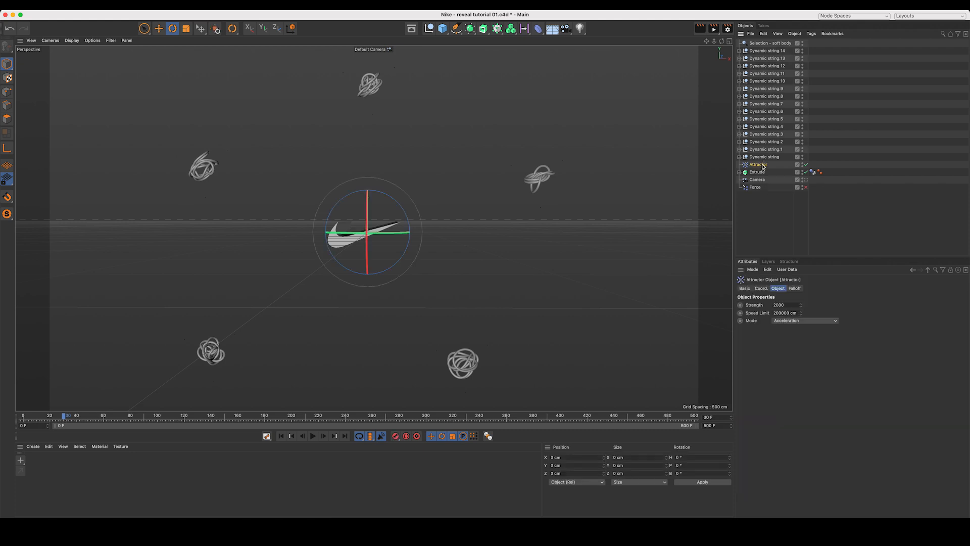
pyautogui.click(786, 305)
pyautogui.moveTo(721, 44); pyautogui.dragTo(498, 233)
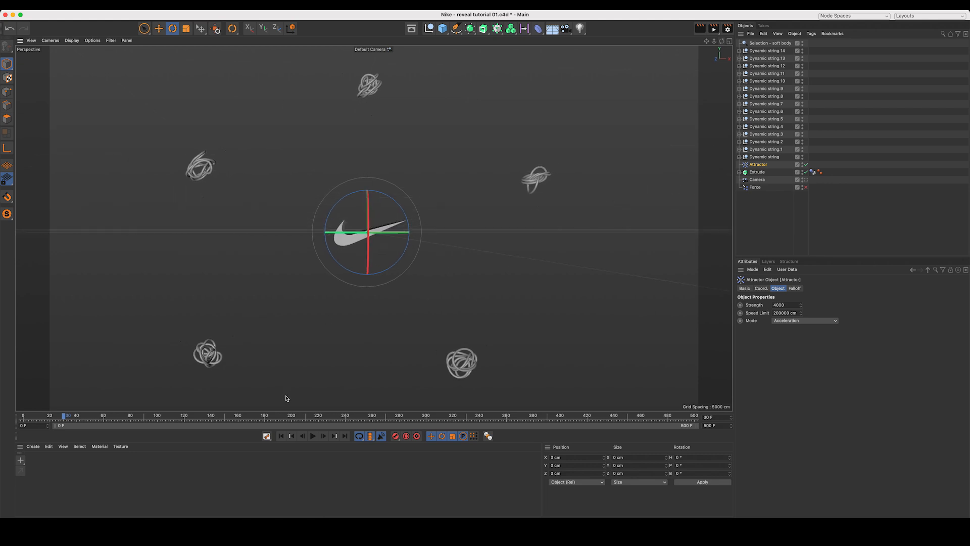
pyautogui.click(313, 435)
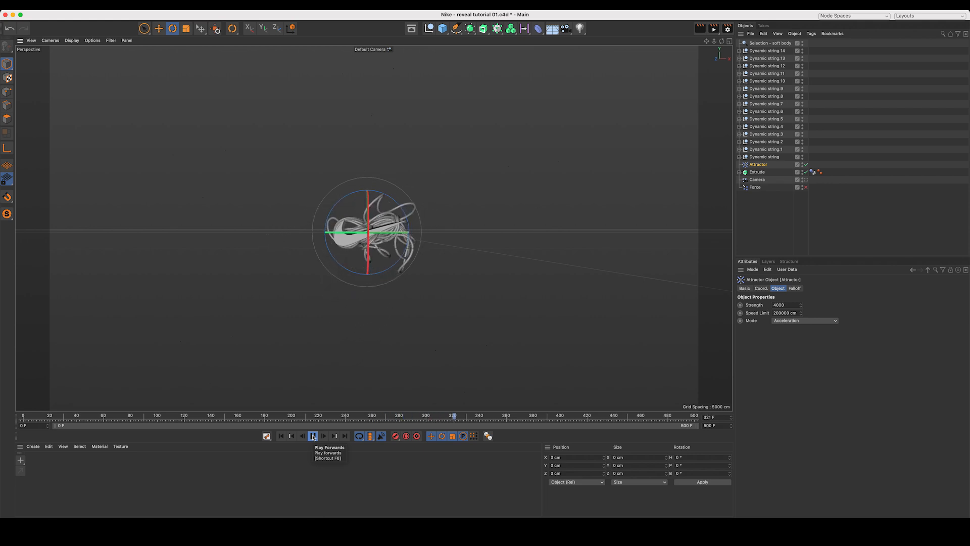
pyautogui.press('F8')
# Through the Camera, inspect the gathered strings with the extruded logo hidden, rewind to the first frame and show the logo again.
pyautogui.click(804, 180)
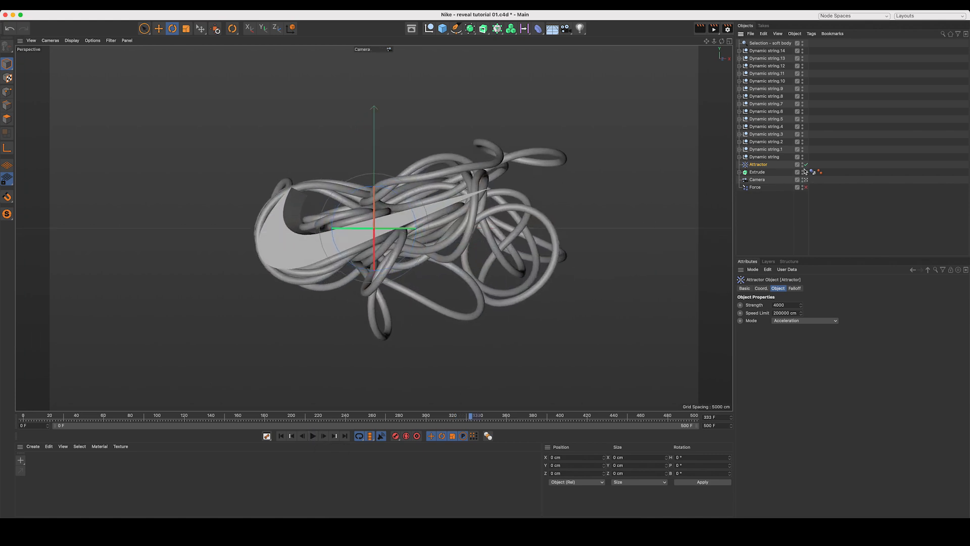
pyautogui.click(802, 172)
pyautogui.click(775, 200)
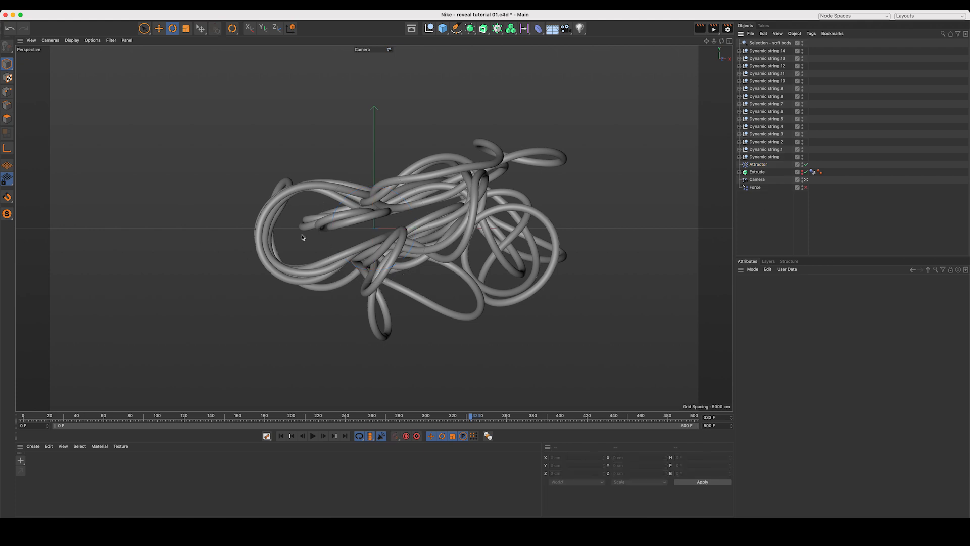
pyautogui.click(282, 436)
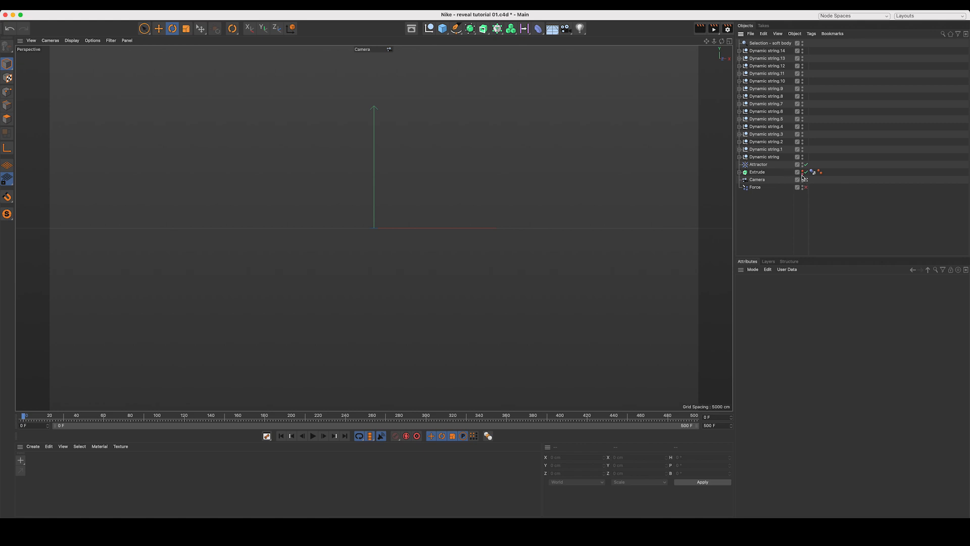
pyautogui.click(805, 172)
# Spread five copies of the Attractor across the swoosh outline in the Front view, and group the original with them in the object list.
pyautogui.click(762, 165)
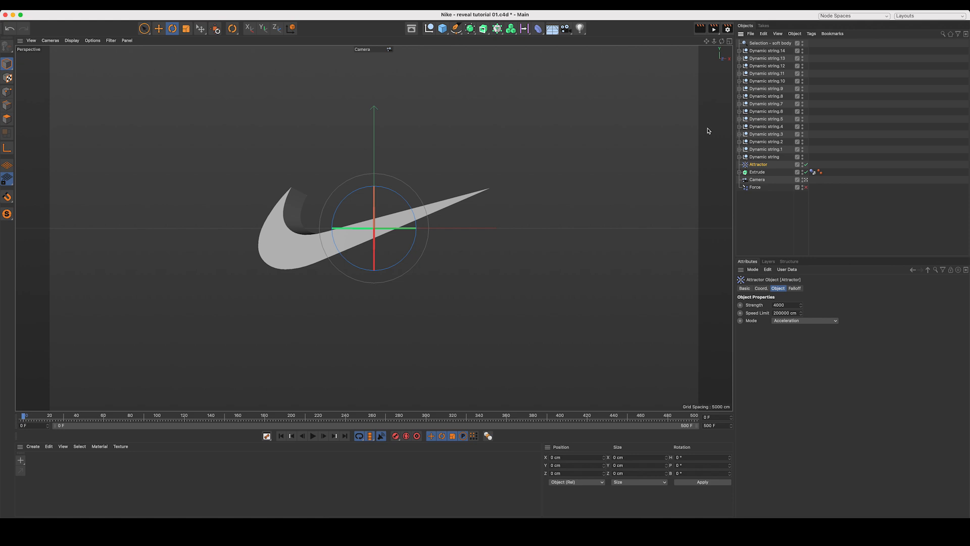
pyautogui.click(729, 42)
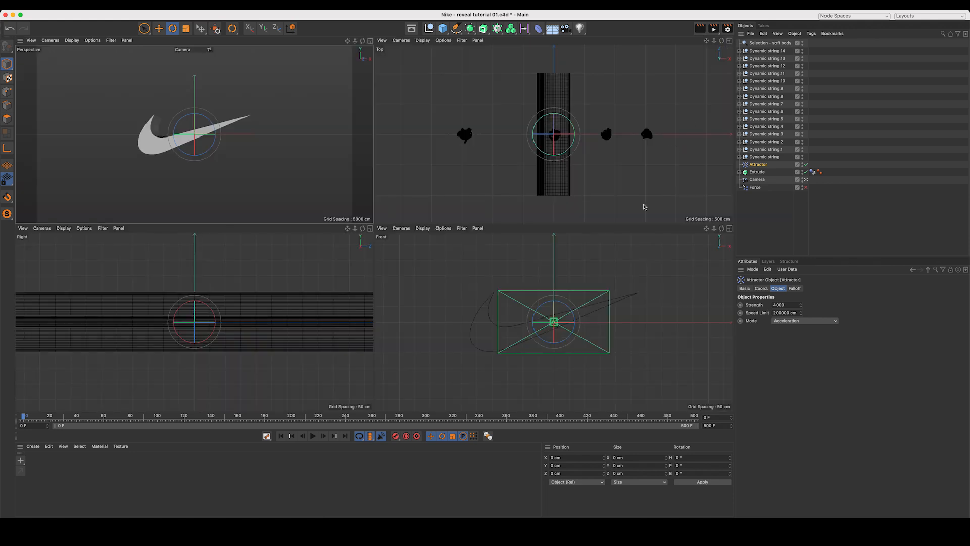
pyautogui.press('e')
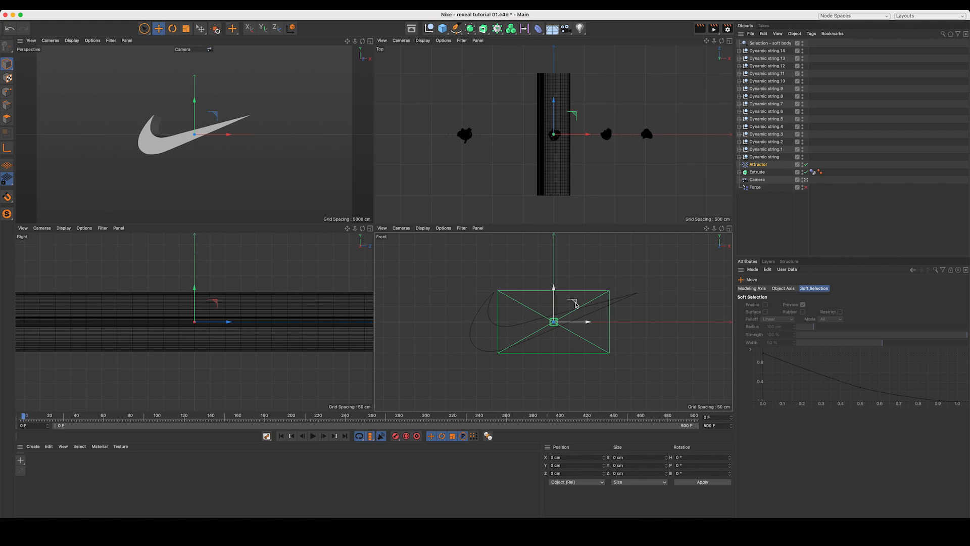
pyautogui.moveTo(576, 305); pyautogui.dragTo(505, 292)
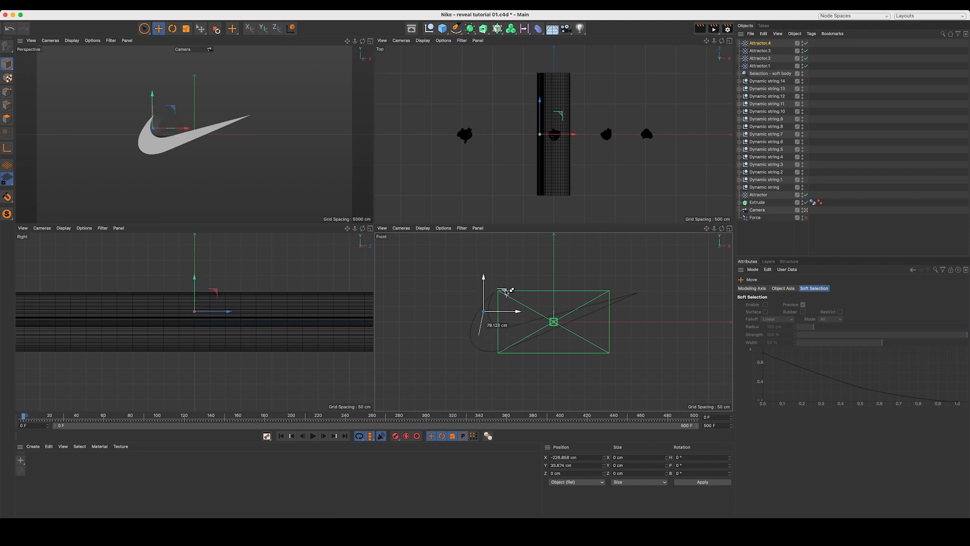
pyautogui.moveTo(755, 203); pyautogui.dragTo(763, 78)
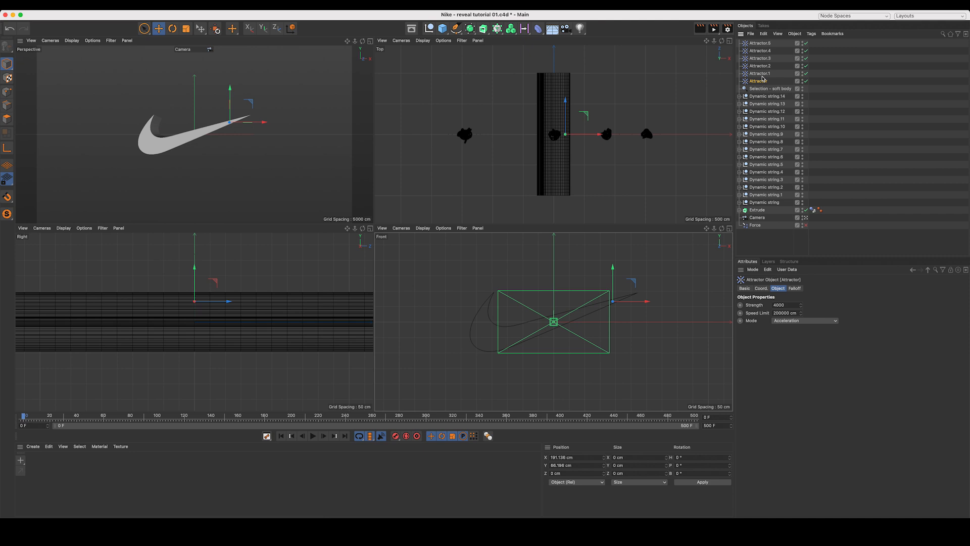
# Set the strength of all six Attractors to 2000 and play the simulation through the Camera, stopping when the strings wrap the logo.
pyautogui.keyDown('shift'); pyautogui.click(765, 44); pyautogui.keyUp('shift')
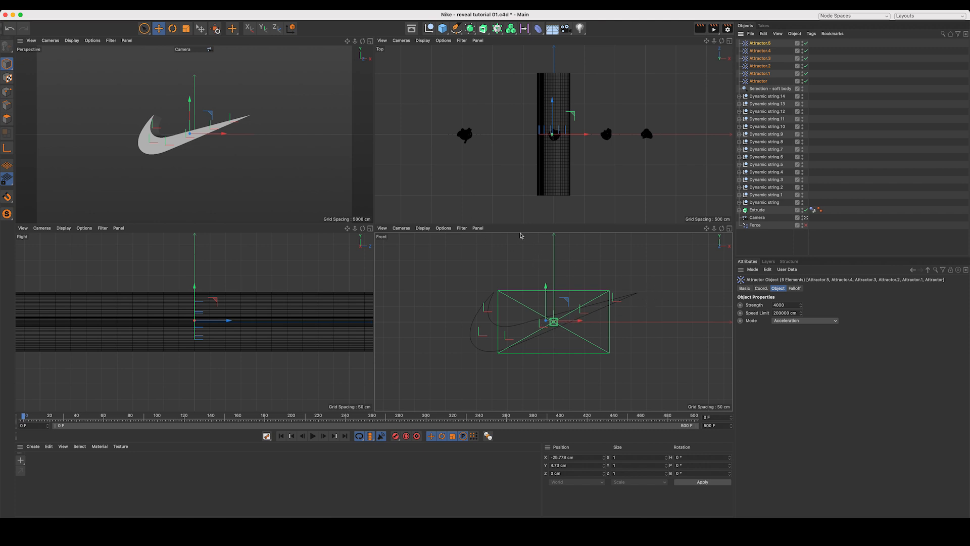
pyautogui.moveTo(787, 305); pyautogui.dragTo(765, 302)
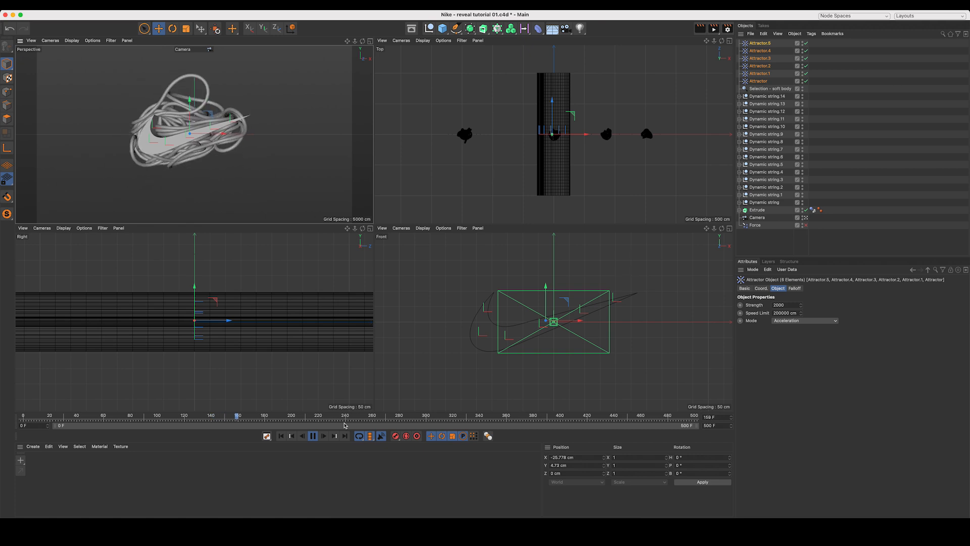
pyautogui.press('F8')
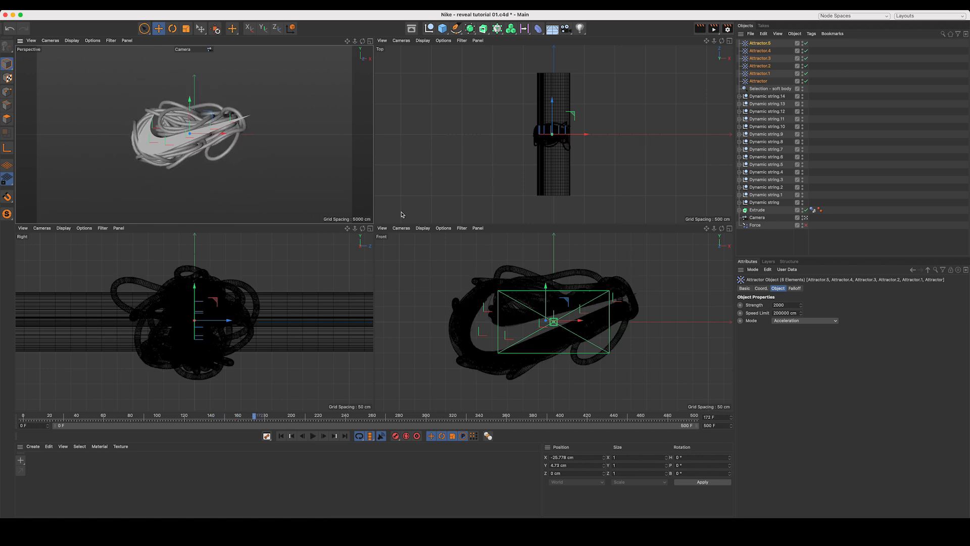
# Hide the extruded logo, maximize the Perspective view and continue playing the simulation before stopping it.
pyautogui.click(805, 209)
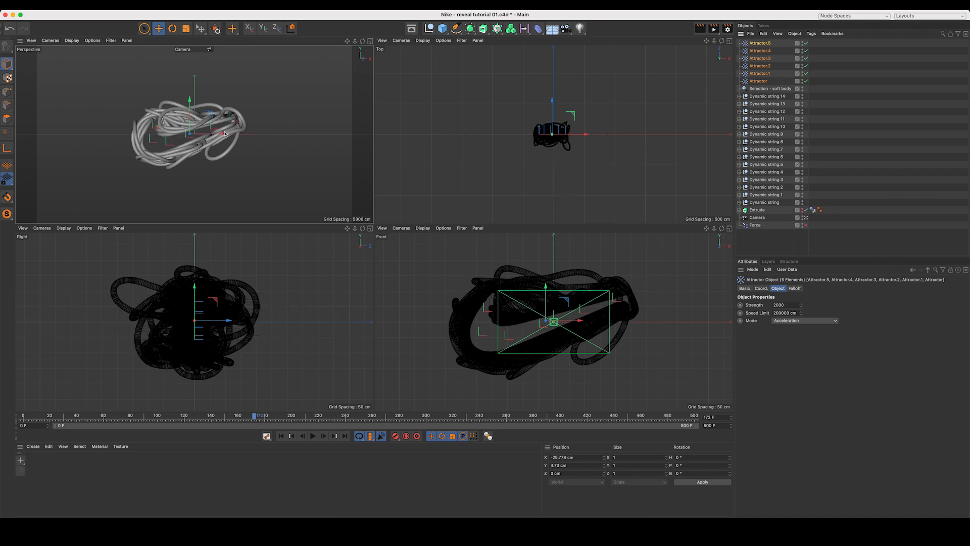
pyautogui.click(371, 41)
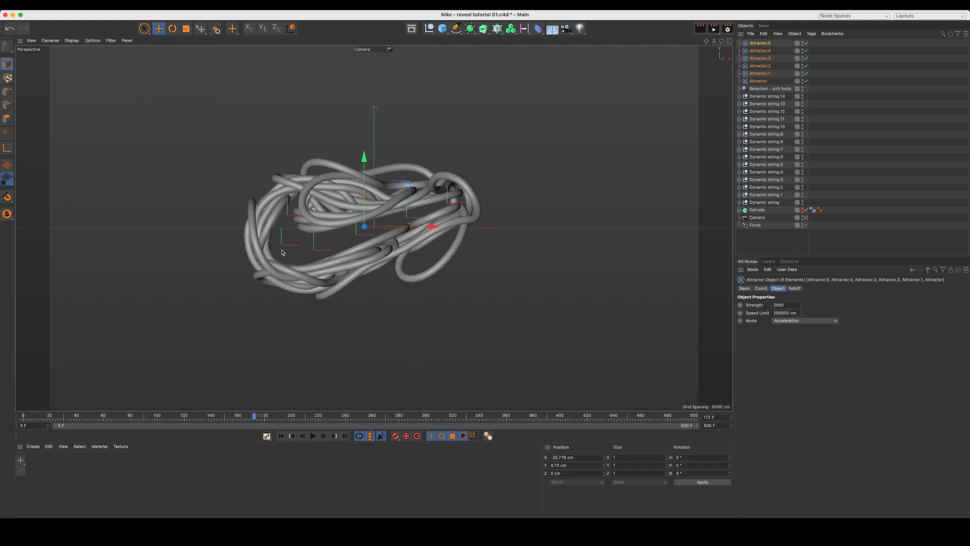
pyautogui.click(773, 237)
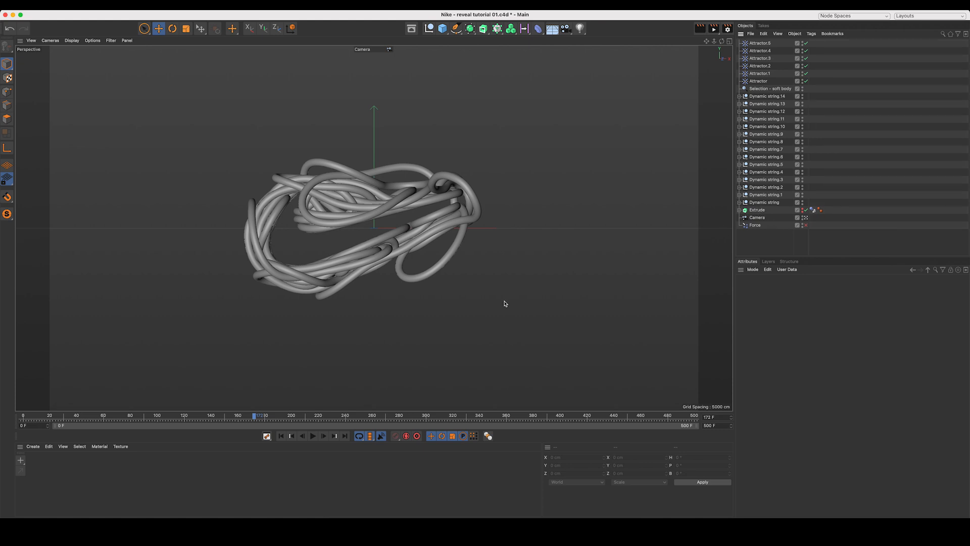
pyautogui.click(312, 436)
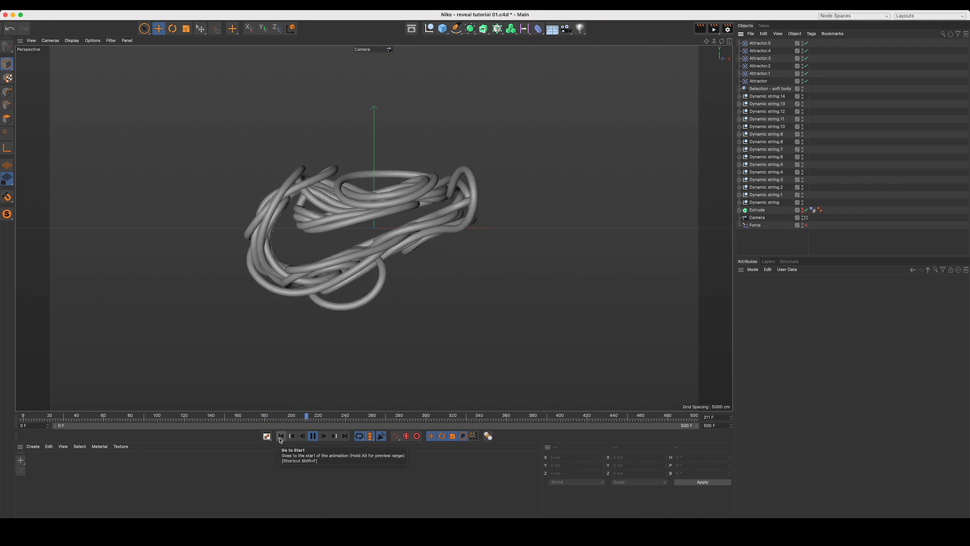
pyautogui.press('F8')
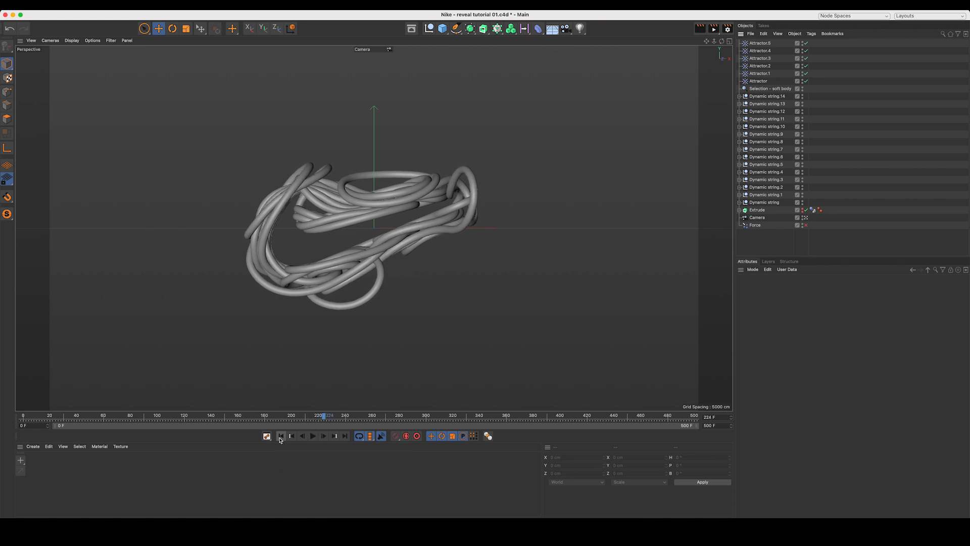
# From the default view at the first frame, duplicate Dynamic string.12 to Dynamic string.14 to about X 1051 cm, Y -308 cm.
pyautogui.click(806, 218)
pyautogui.moveTo(722, 41)
pyautogui.mouseDown()
pyautogui.moveTo(672, 60)
pyautogui.moveTo(720, 43)
pyautogui.moveTo(721, 58)
pyautogui.mouseUp()
pyautogui.hotkey('shift', 'f')
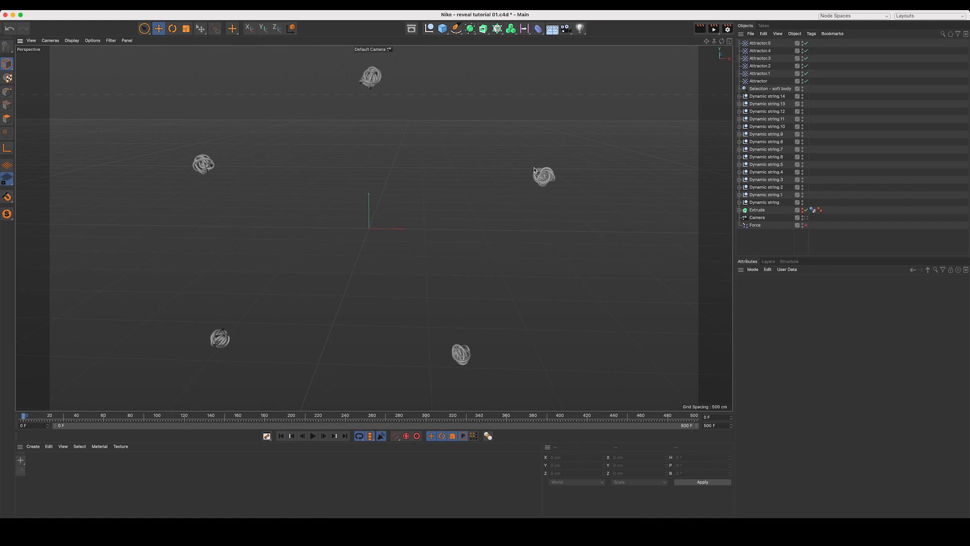
pyautogui.click(763, 96)
pyautogui.keyDown('shift'); pyautogui.click(766, 111); pyautogui.keyUp('shift')
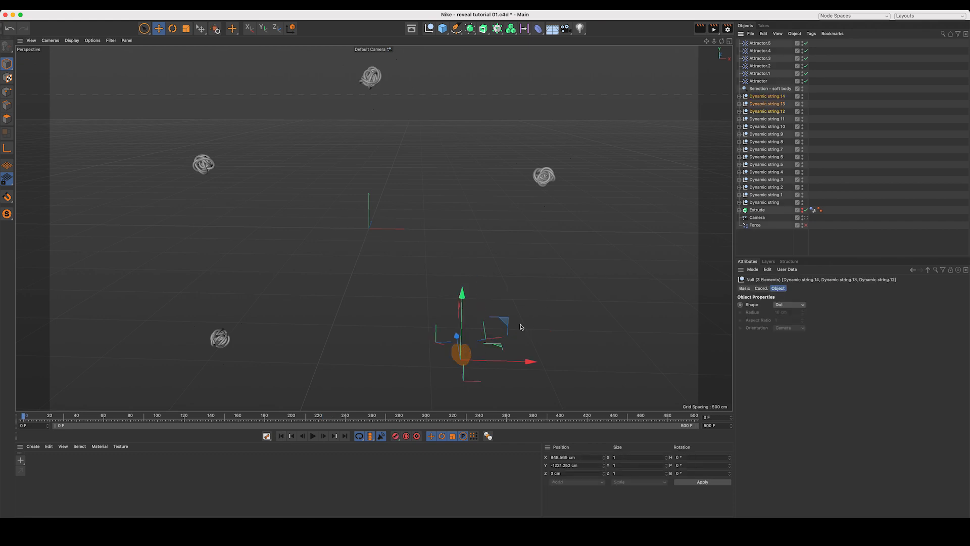
pyautogui.keyDown('ctrl'); pyautogui.moveTo(506, 326); pyautogui.dragTo(531, 228); pyautogui.keyUp('ctrl')
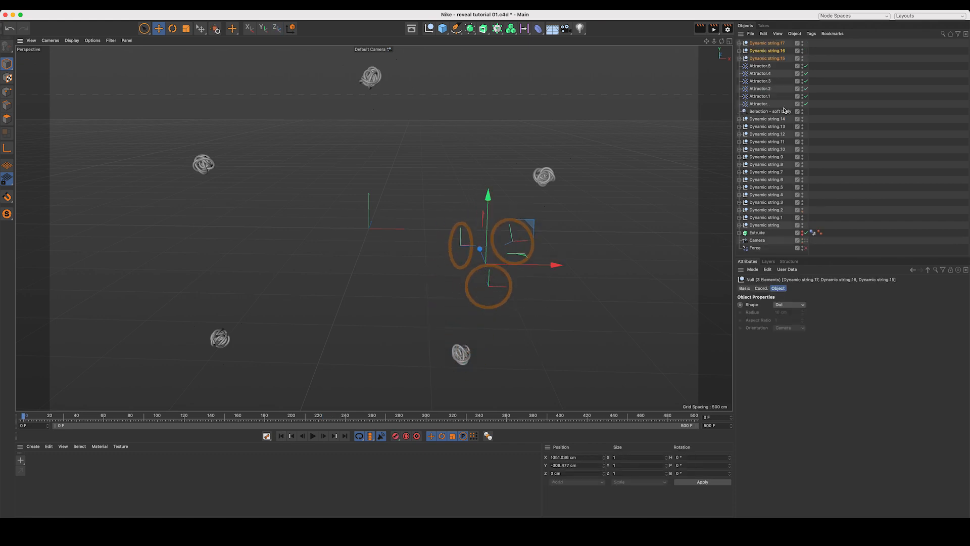
# Move the three duplicated strings outward to about X 1391 cm, Y -365 cm, checking the framing through the Camera.
pyautogui.click(806, 240)
pyautogui.click(806, 240)
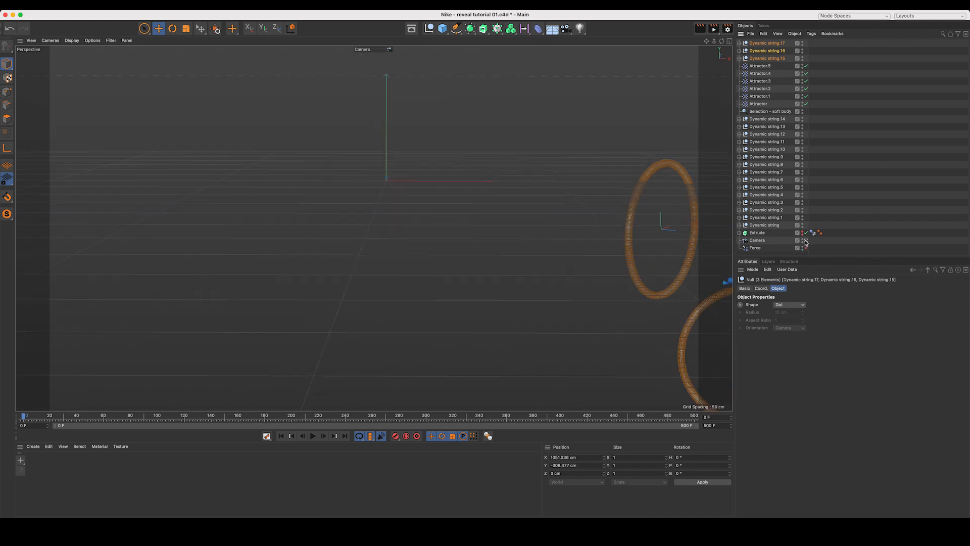
pyautogui.moveTo(556, 264); pyautogui.dragTo(587, 265)
pyautogui.moveTo(566, 226); pyautogui.dragTo(573, 232)
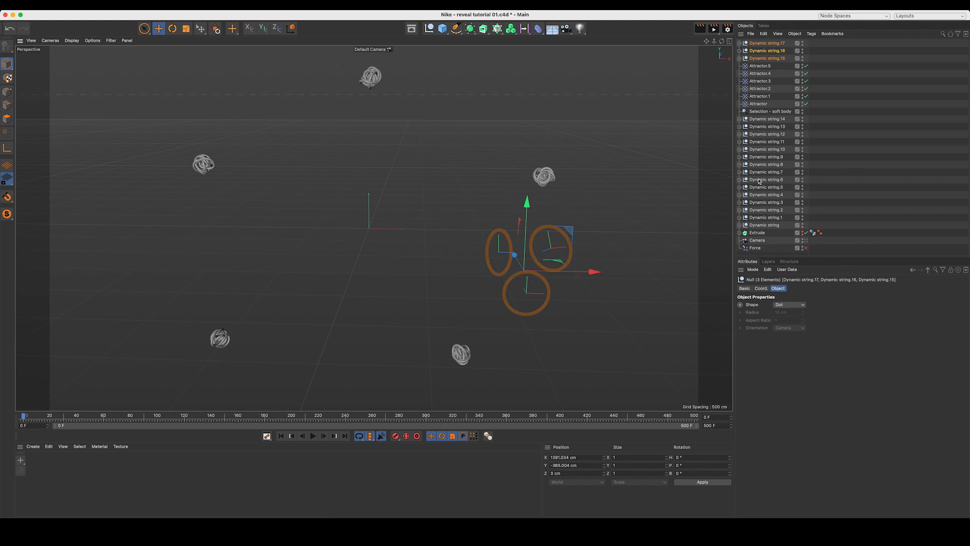
pyautogui.click(806, 242)
pyautogui.click(806, 242)
# Duplicate the three new strings to about X -1065 cm, Y 1089 cm and check the framing through the Camera.
pyautogui.keyDown('ctrl'); pyautogui.moveTo(574, 230); pyautogui.dragTo(281, 46); pyautogui.keyUp('ctrl')
pyautogui.scroll(-2, 796, 230)
pyautogui.click(806, 244)
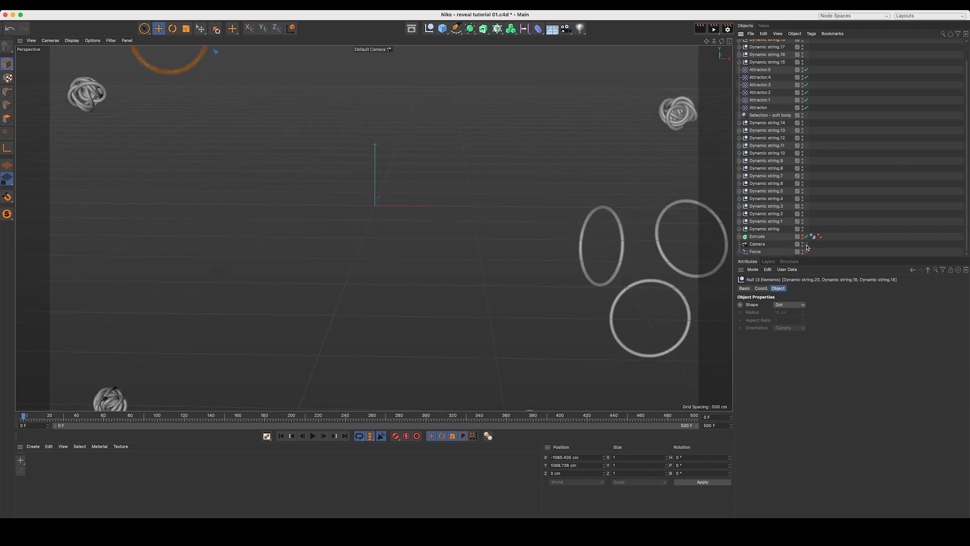
pyautogui.click(806, 244)
# Reorder Dynamic string.15 to Dynamic string.20 in the object hierarchy so they sit directly above Dynamic string.14.
pyautogui.scroll(3, 766, 117)
pyautogui.click(764, 44)
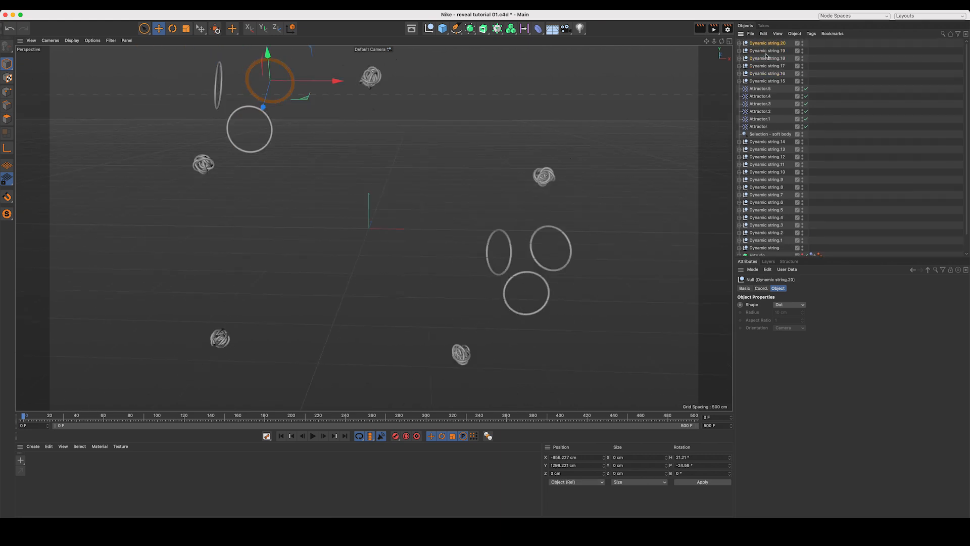
pyautogui.keyDown('shift'); pyautogui.click(769, 80); pyautogui.keyUp('shift')
pyautogui.moveTo(768, 81); pyautogui.dragTo(786, 134)
pyautogui.click(850, 127)
pyautogui.scroll(-3, 777, 232)
pyautogui.scroll(3, 777, 231)
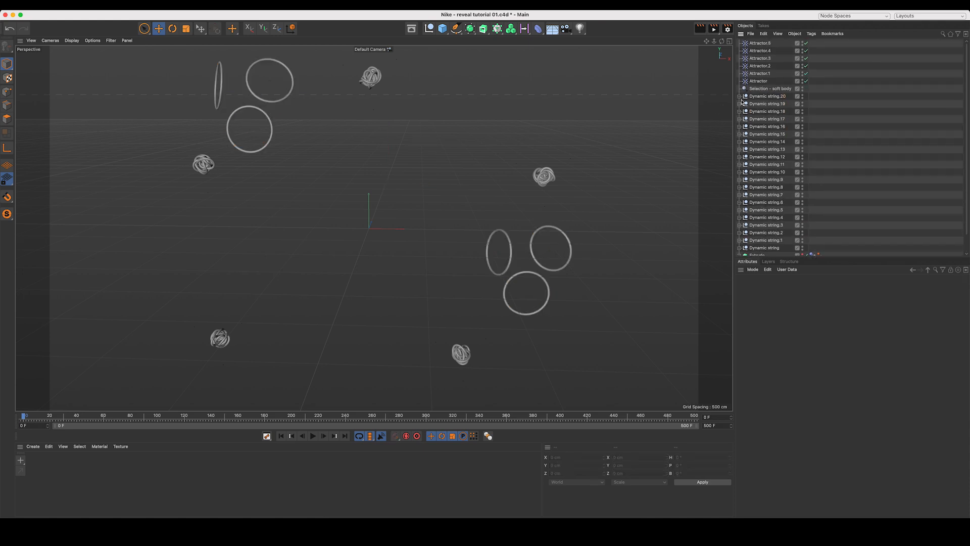
# Play the simulation of all twenty-one strings through the Camera, stop it and return to the default view.
pyautogui.scroll(-2, 775, 117)
pyautogui.click(805, 245)
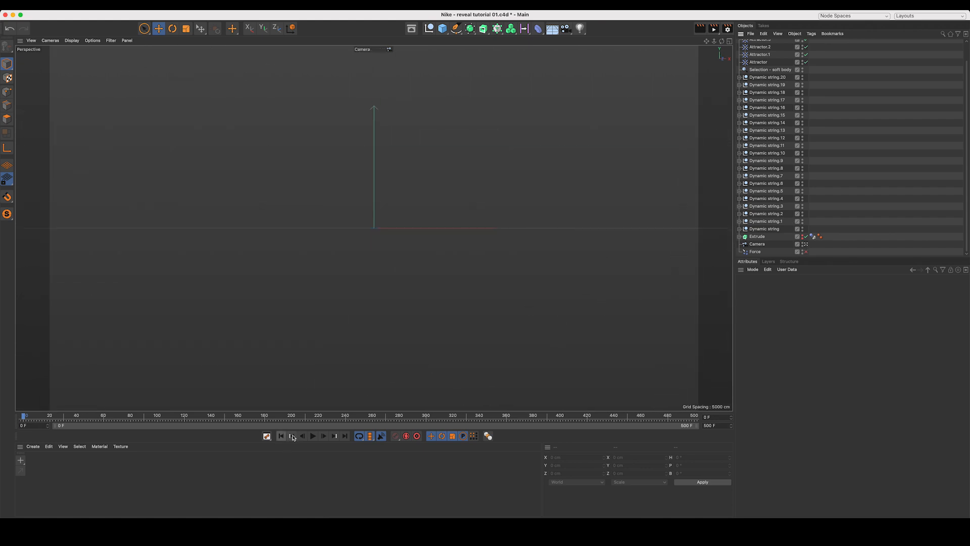
pyautogui.click(313, 437)
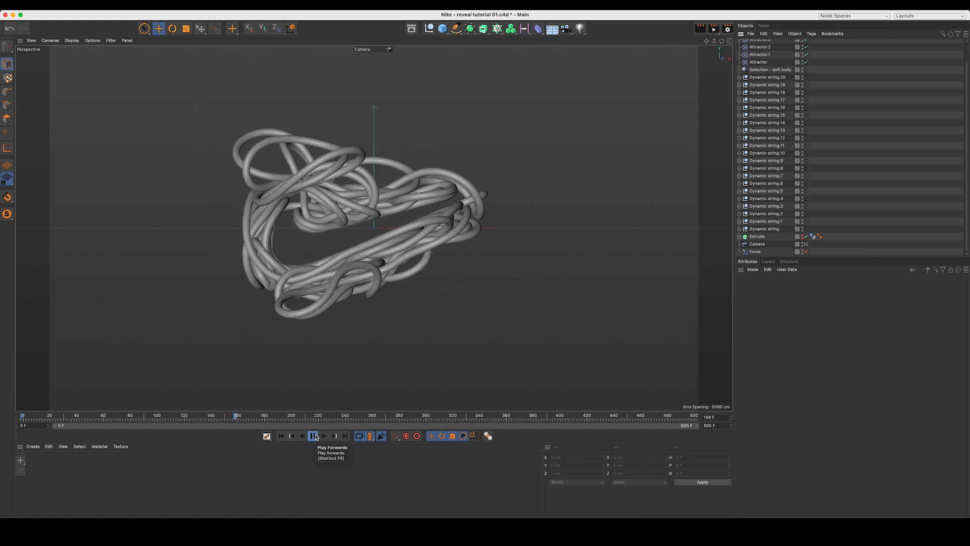
pyautogui.click(321, 437)
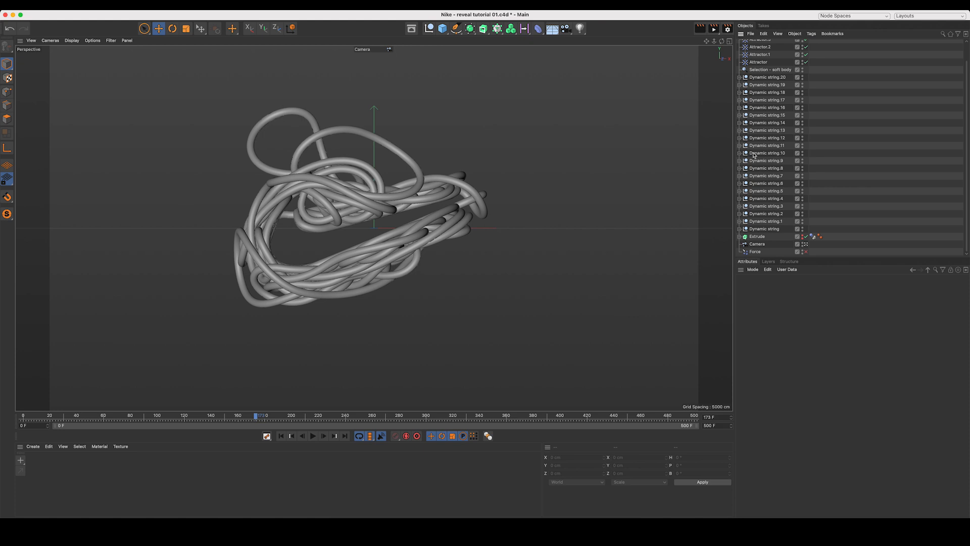
pyautogui.click(807, 246)
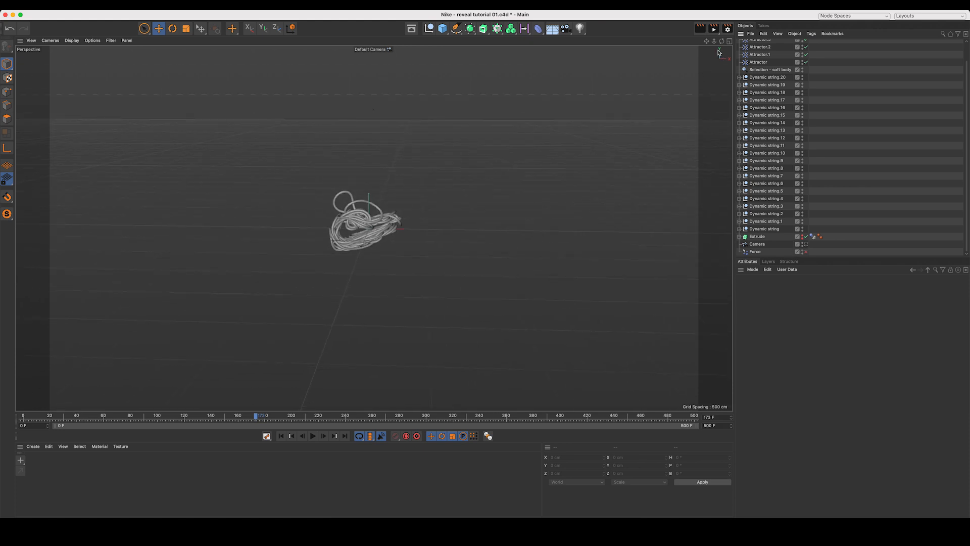
# Examine the clumped strings around the hidden logo from another side at closer range.
pyautogui.keyDown('alt'); pyautogui.moveTo(373, 227); pyautogui.dragTo(445, 219); pyautogui.keyUp('alt')
pyautogui.scroll(10, 445, 219)
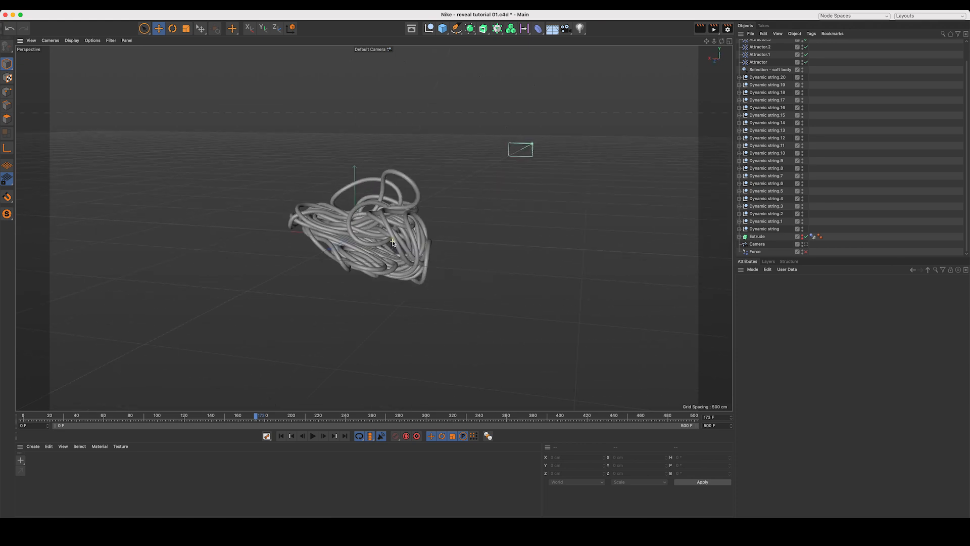
pyautogui.moveTo(722, 41); pyautogui.dragTo(758, 37)
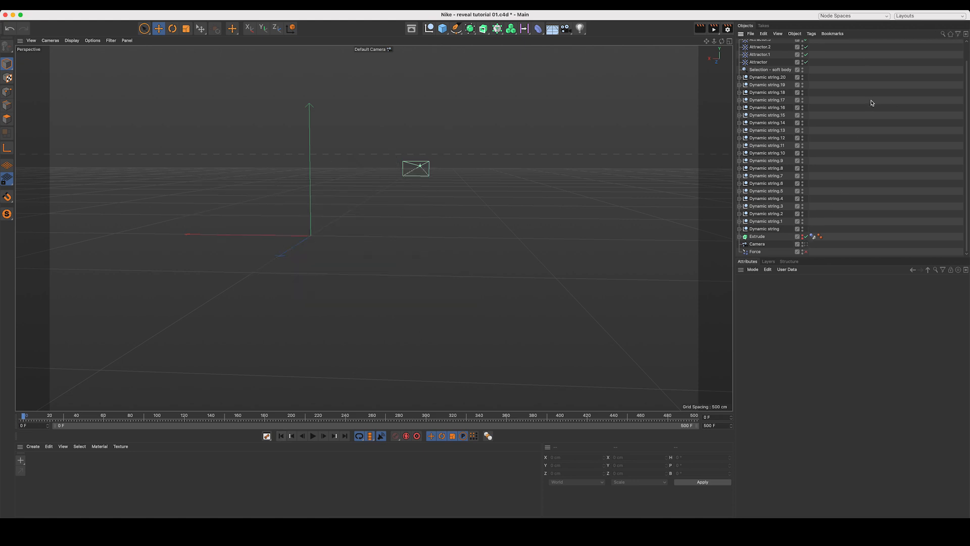
# Set the intermediate points Number of all string Circle splines to 12 and test the simulation through the Camera.
pyautogui.click(806, 246)
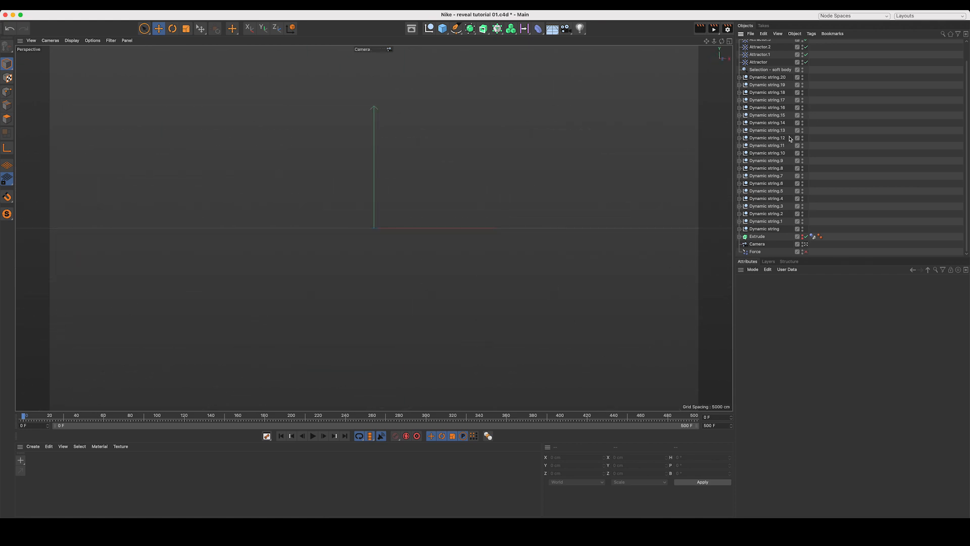
pyautogui.click(958, 34)
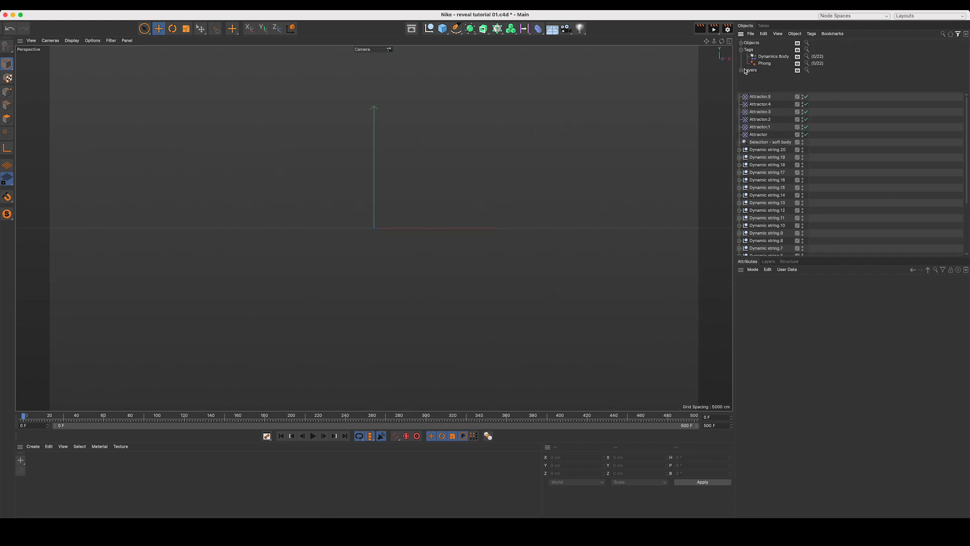
pyautogui.click(741, 43)
pyautogui.click(764, 63)
pyautogui.click(807, 367)
pyautogui.press('Return')
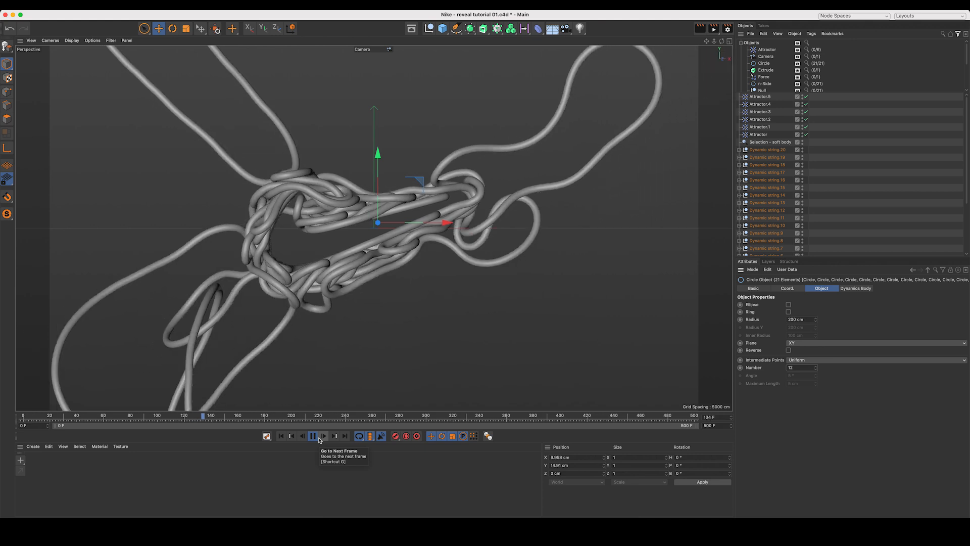
pyautogui.click(314, 436)
pyautogui.click(281, 436)
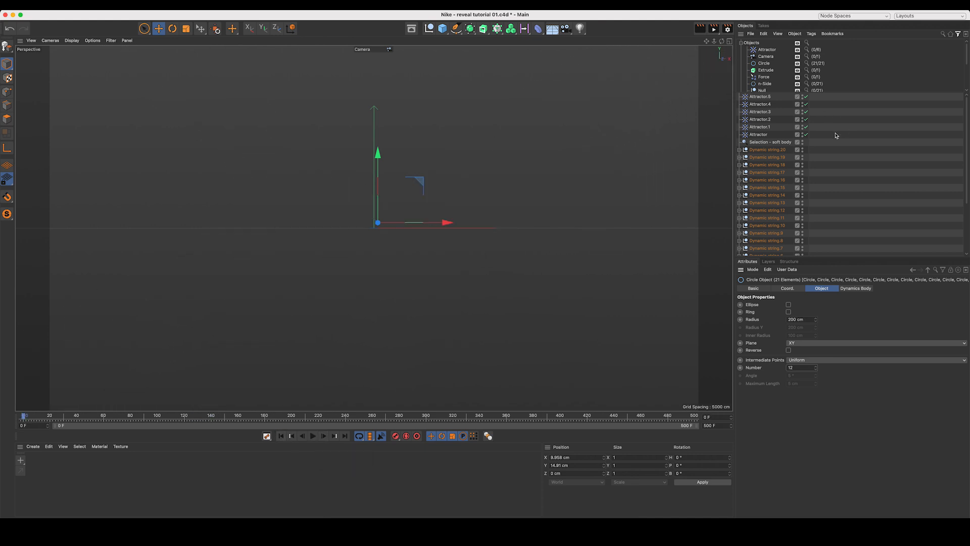
# Delete the string groups Dynamic string.15 to Dynamic string.20 from the scene.
pyautogui.click(958, 34)
pyautogui.scroll(-1, 818, 217)
pyautogui.click(805, 243)
pyautogui.click(769, 78)
pyautogui.keyDown('shift'); pyautogui.click(772, 93); pyautogui.keyUp('shift')
pyautogui.keyDown('shift'); pyautogui.click(776, 115); pyautogui.keyUp('shift')
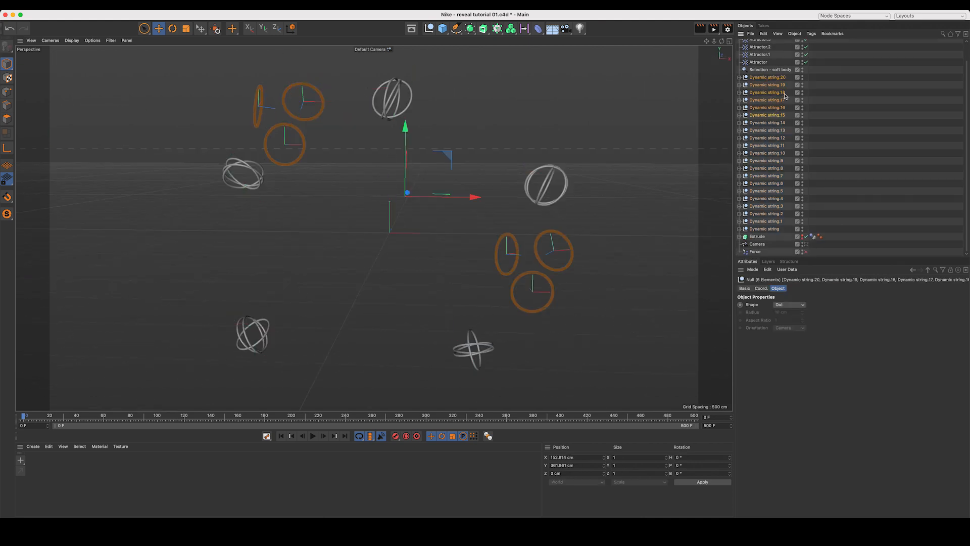
pyautogui.press('BackSpace')
# Play the simulation of the remaining fifteen strings, switching the Force on and off and viewing the result through the Camera.
pyautogui.click(312, 437)
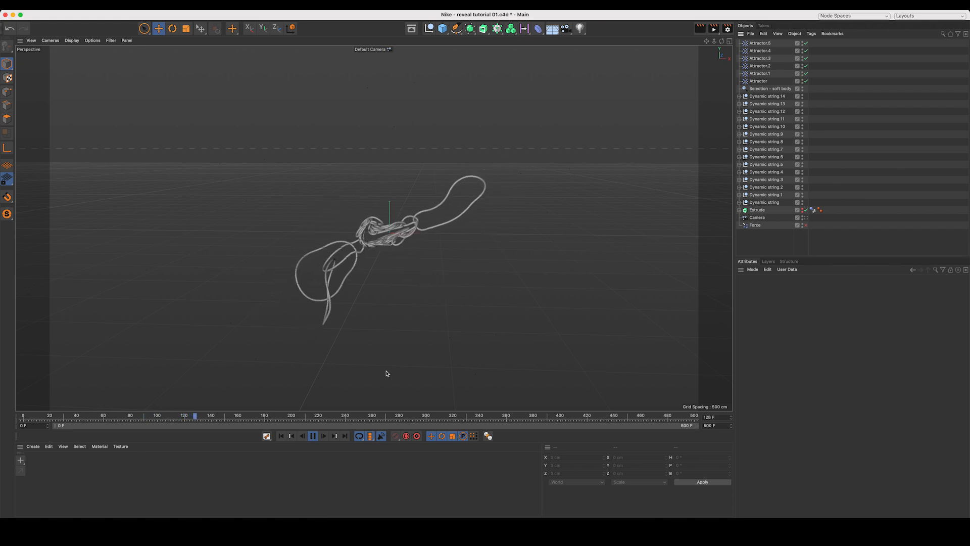
pyautogui.click(806, 225)
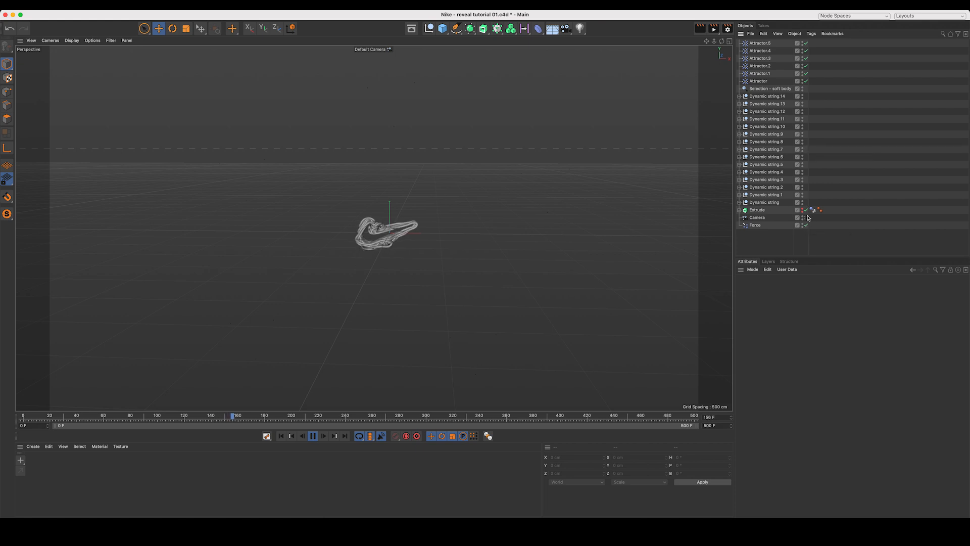
pyautogui.click(805, 217)
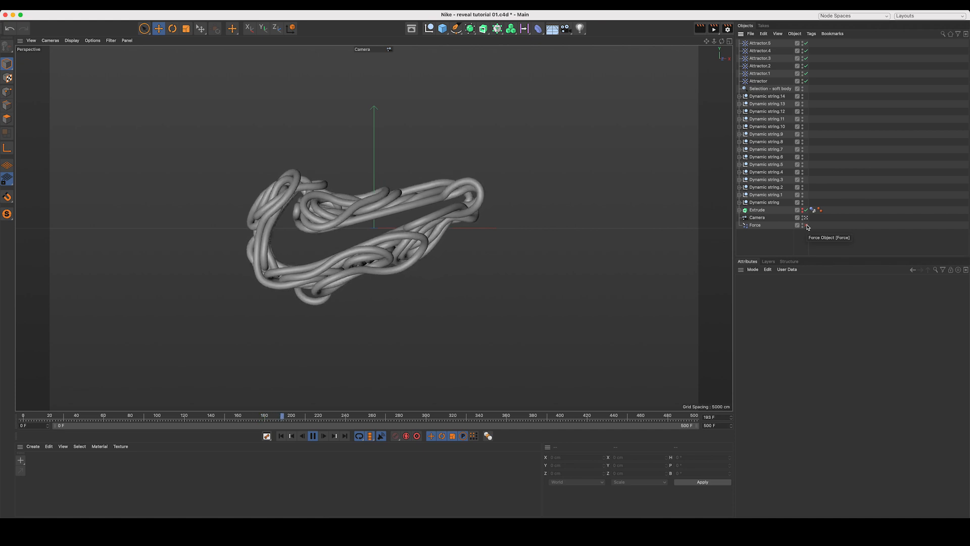
pyautogui.click(806, 225)
pyautogui.press('space')
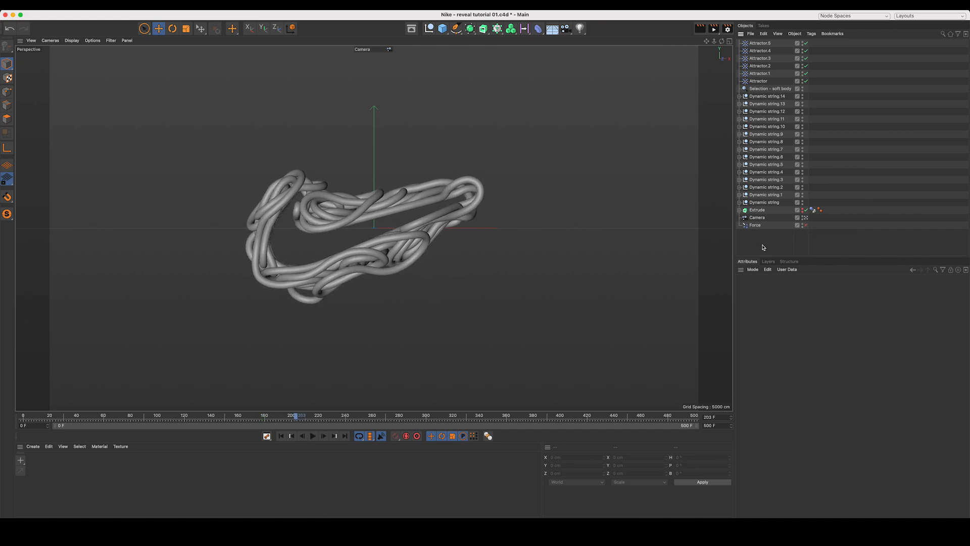
# Disable all six Attractors, replay the simulation through the Camera and return to the default view.
pyautogui.moveTo(808, 78); pyautogui.dragTo(818, 44)
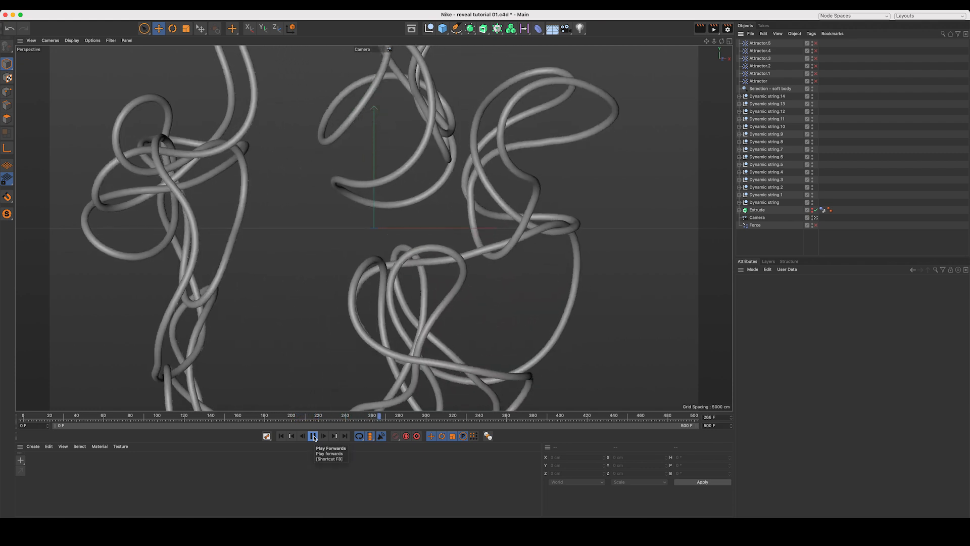
pyautogui.click(312, 436)
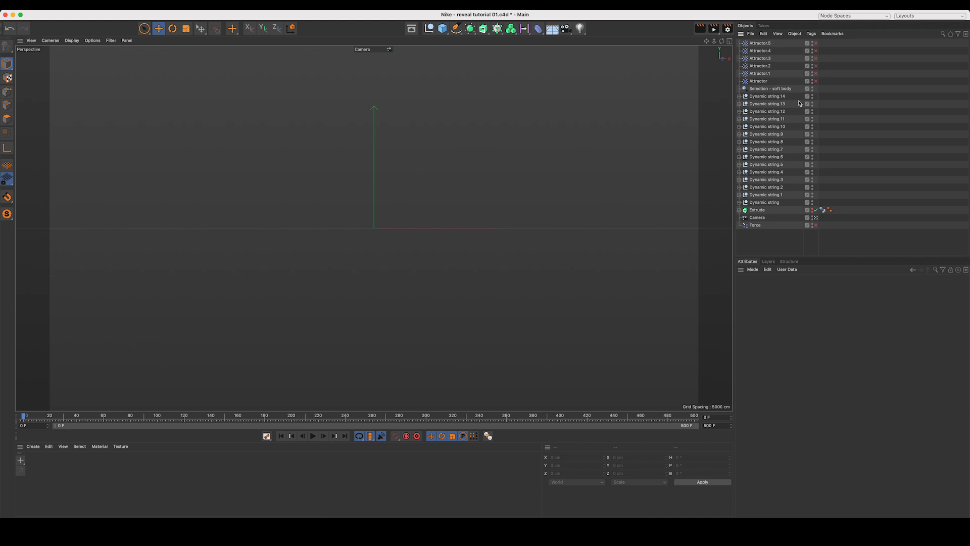
pyautogui.click(816, 218)
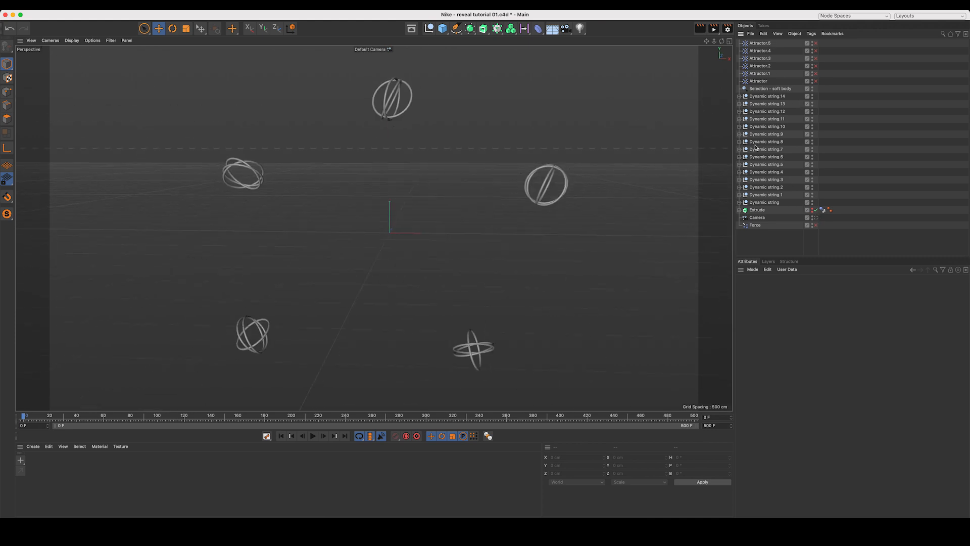
# Keyframe the Force's Strength at frames 0 and 10 and check the value at frame 20.
pyautogui.click(756, 226)
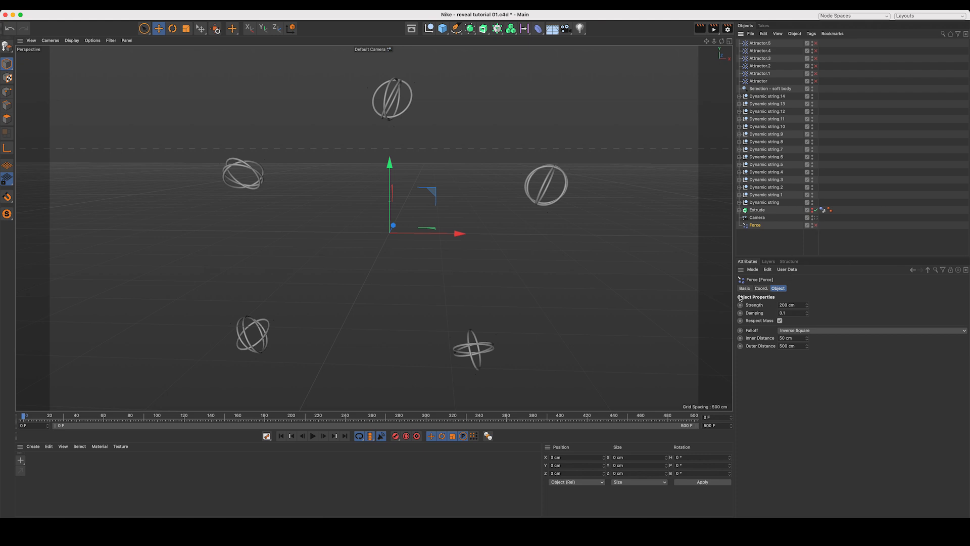
pyautogui.click(37, 416)
pyautogui.click(281, 436)
pyautogui.moveTo(796, 304); pyautogui.dragTo(745, 308)
pyautogui.moveTo(44, 418); pyautogui.dragTo(51, 418)
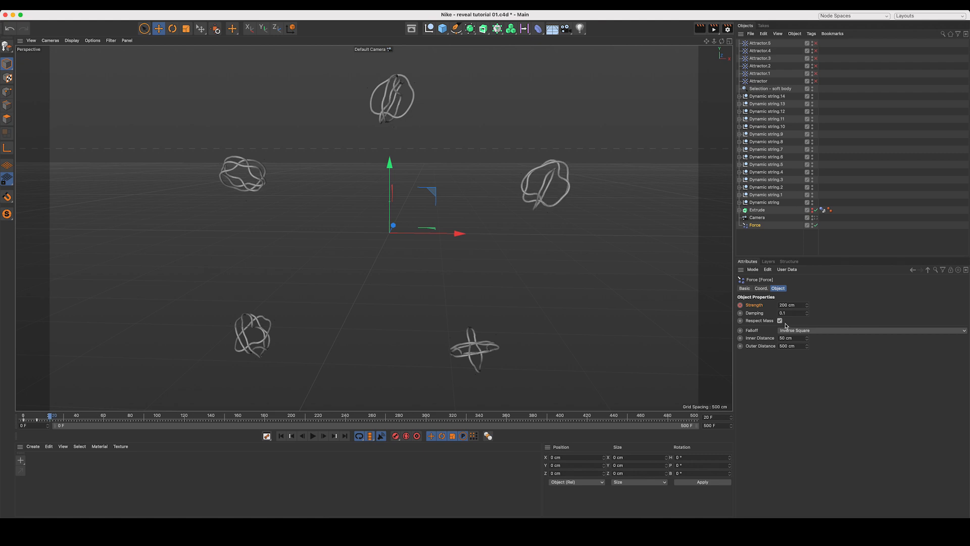
pyautogui.moveTo(797, 305); pyautogui.dragTo(766, 306)
pyautogui.click(741, 305)
# Keyframe Attractor.5's Strength at 2000 on frame 150, with a second Strength keyframe on frame 152.
pyautogui.click(760, 44)
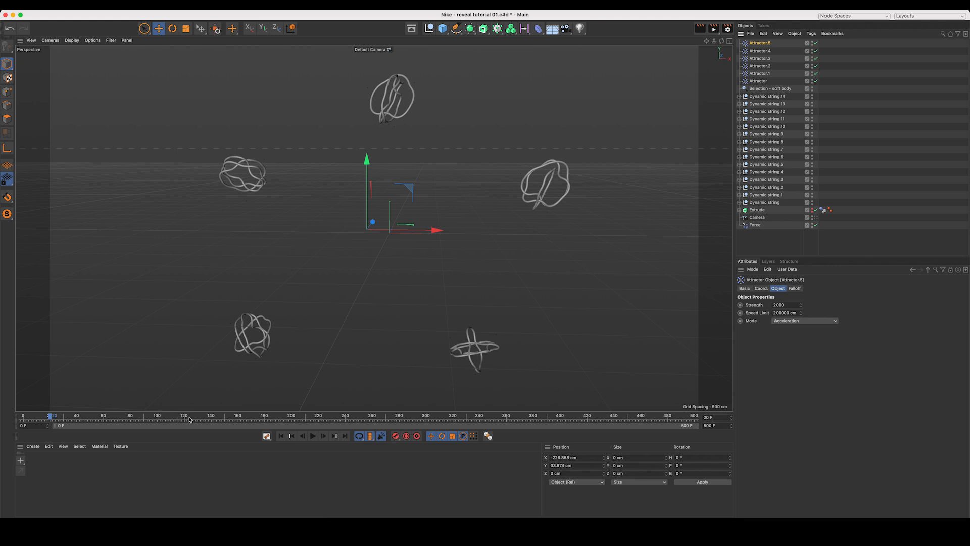
pyautogui.moveTo(199, 417); pyautogui.dragTo(225, 418)
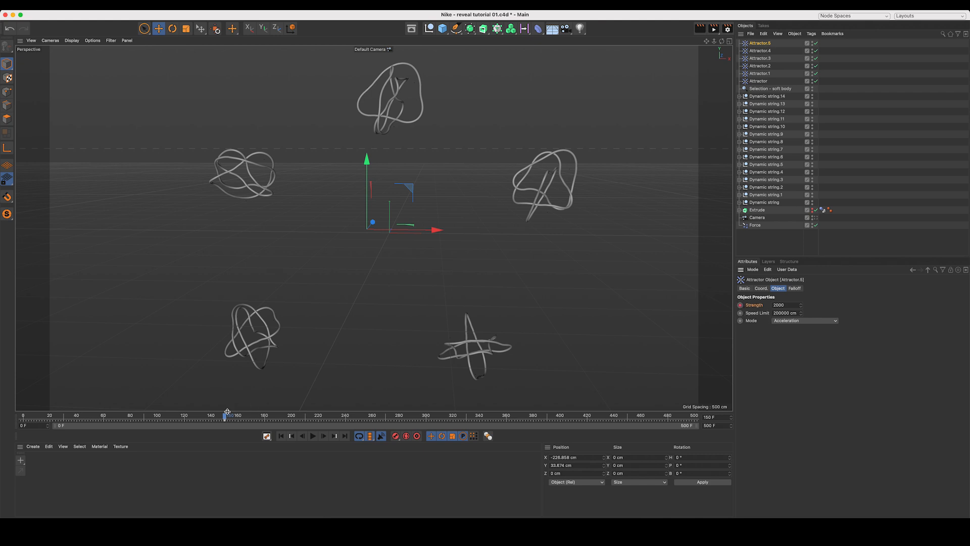
pyautogui.moveTo(225, 419); pyautogui.dragTo(250, 417)
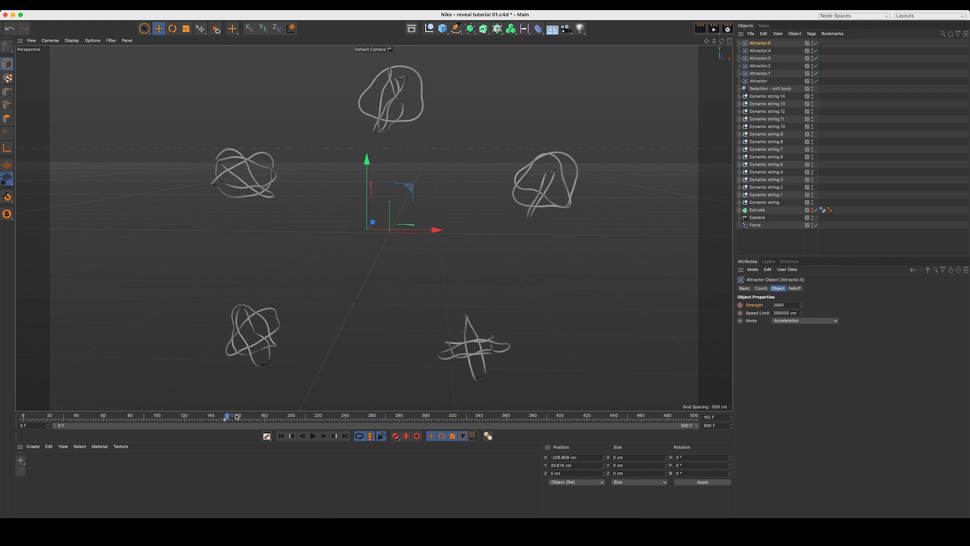
pyautogui.click(789, 306)
# Replay the simulation from the first frame, watch it from the default view and through the Camera, and stop it.
pyautogui.click(282, 436)
pyautogui.moveTo(724, 43); pyautogui.dragTo(468, 293)
pyautogui.click(312, 437)
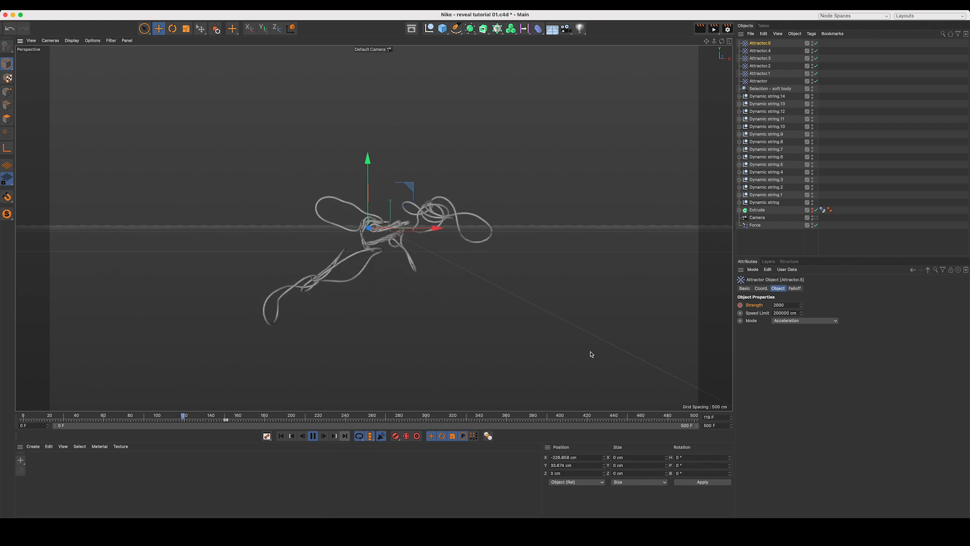
pyautogui.click(878, 157)
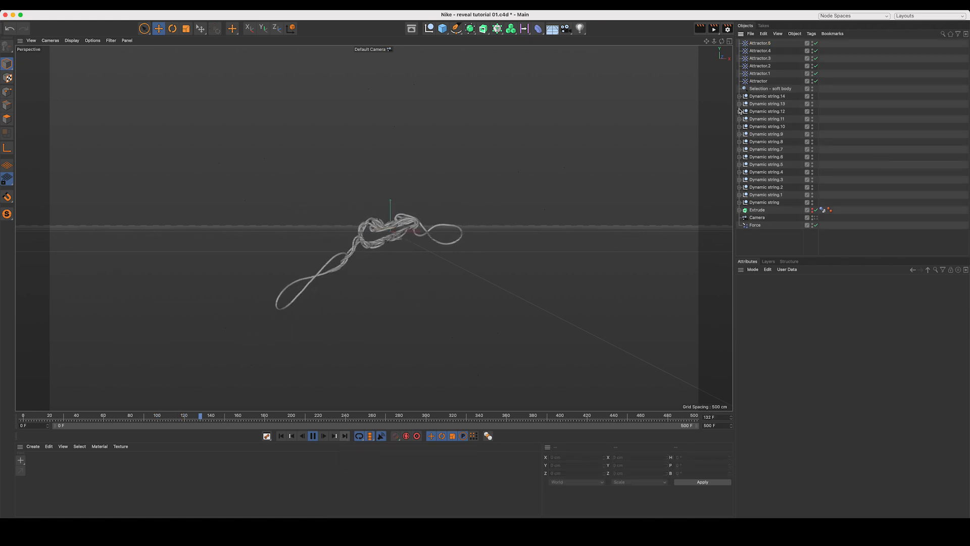
pyautogui.click(816, 218)
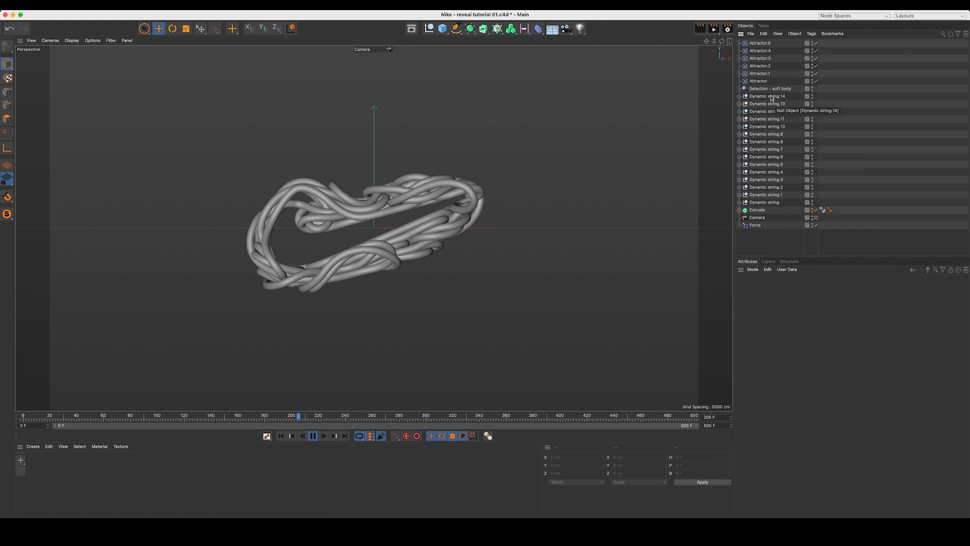
pyautogui.press('F8')
# Keyframe the Strength of all six Attractors around frames 150 and 152, with 2000 at frame 150, and disable the Force.
pyautogui.click(756, 226)
pyautogui.click(758, 81)
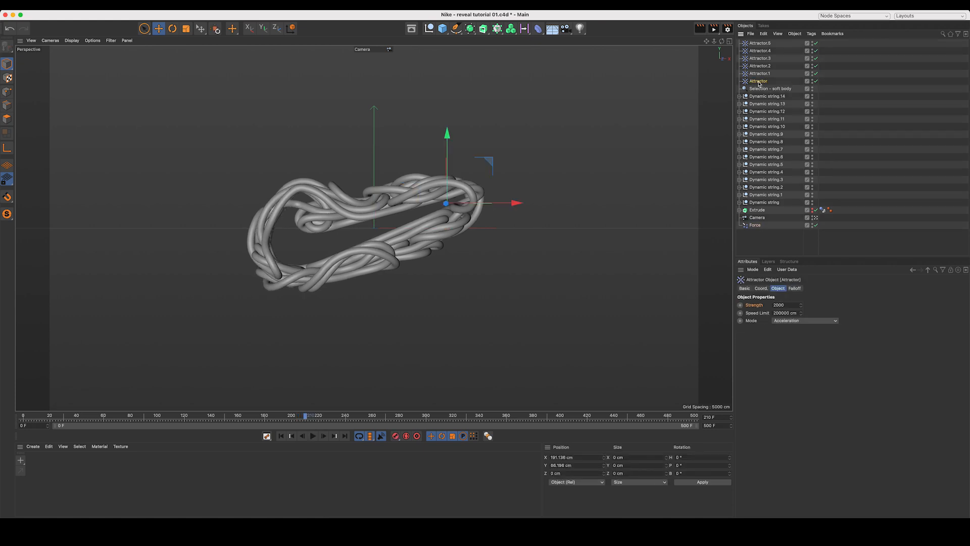
pyautogui.keyDown('shift'); pyautogui.click(761, 44); pyautogui.keyUp('shift')
pyautogui.click(228, 417)
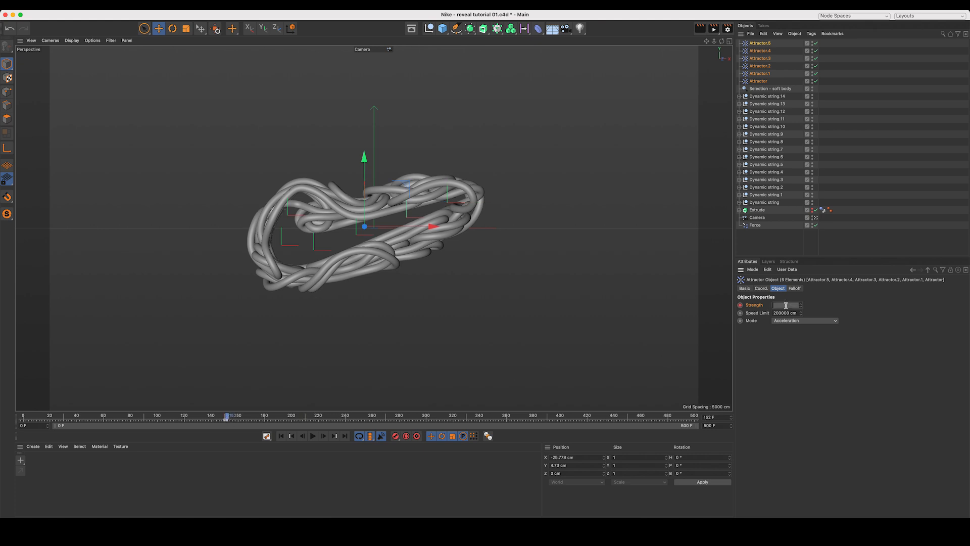
pyautogui.moveTo(214, 417)
pyautogui.mouseDown()
pyautogui.moveTo(247, 419)
pyautogui.moveTo(225, 423)
pyautogui.mouseUp()
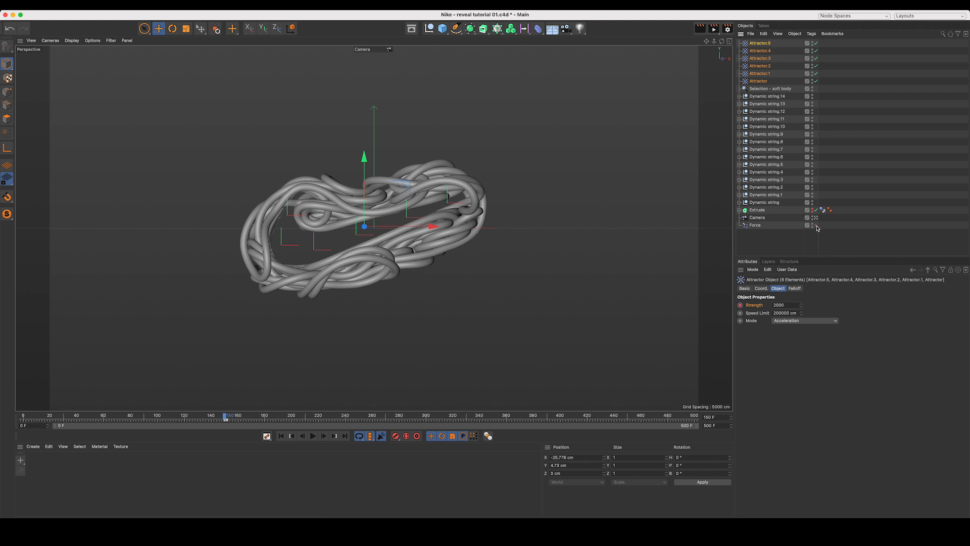
# Play the simulation through the Camera and delete the Force object.
pyautogui.click(313, 437)
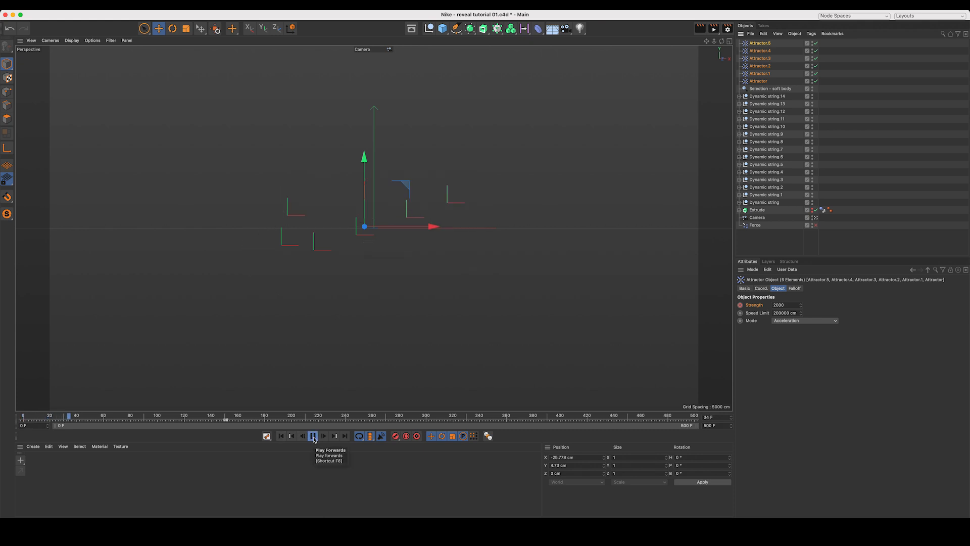
pyautogui.click(790, 241)
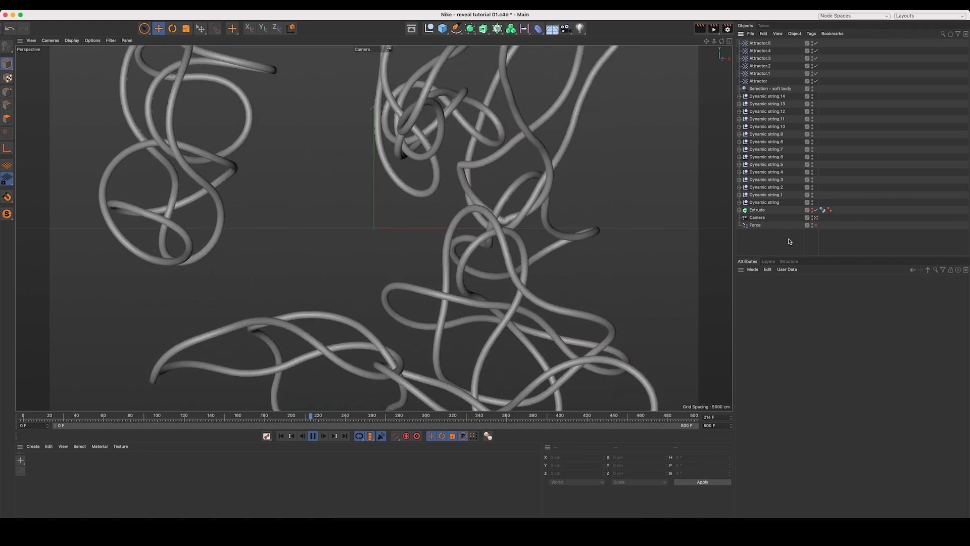
pyautogui.click(752, 225)
pyautogui.press('Delete')
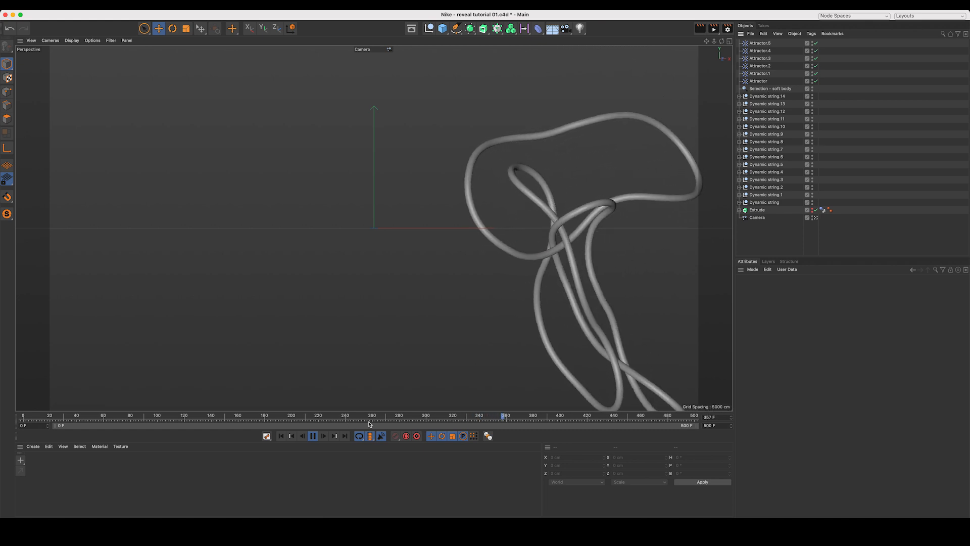
# Set the end frame of the timeline to 200.
pyautogui.moveTo(717, 425); pyautogui.dragTo(677, 426)
pyautogui.write('200')
pyautogui.press('Return')
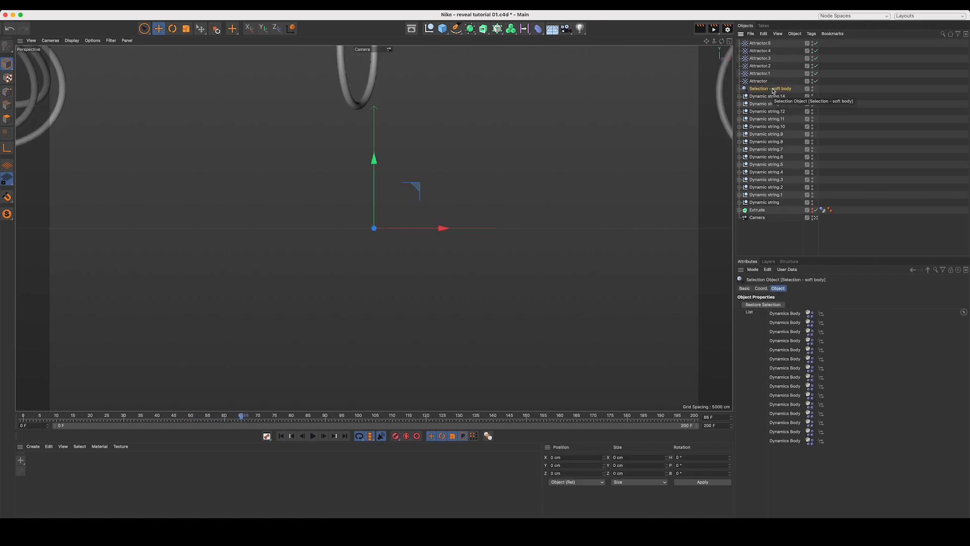
# Restore the stored soft-body selection and bake the object cache of the strings' Dynamics Body tags.
pyautogui.click(958, 33)
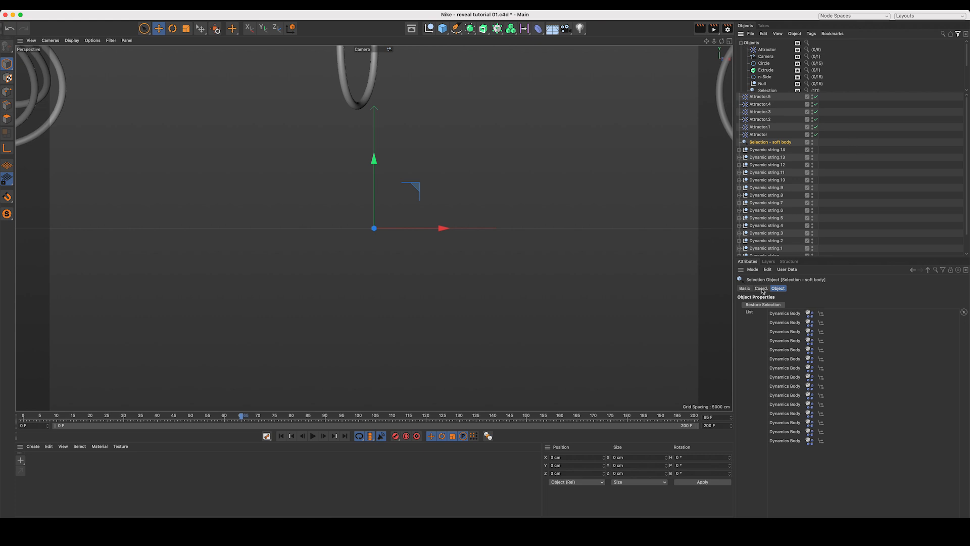
pyautogui.click(765, 305)
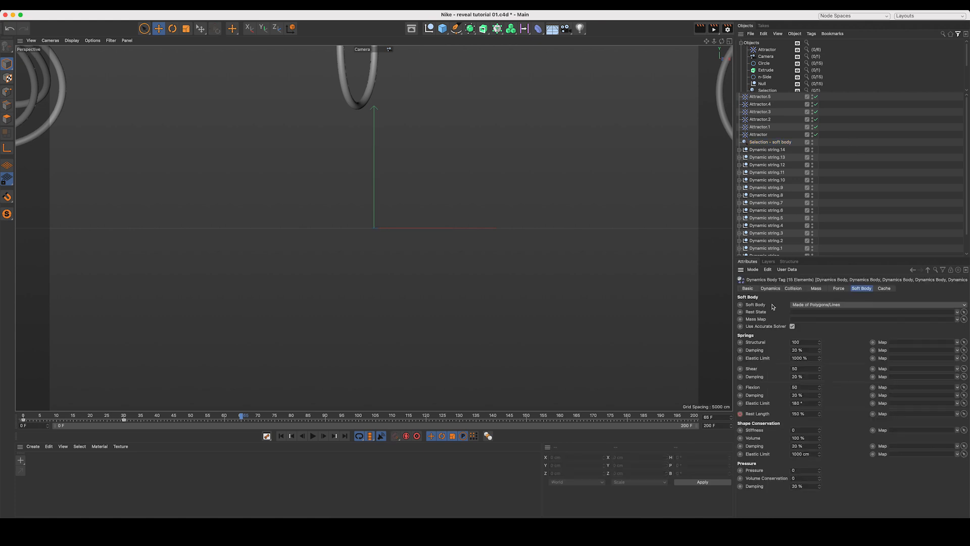
pyautogui.click(879, 288)
pyautogui.click(785, 320)
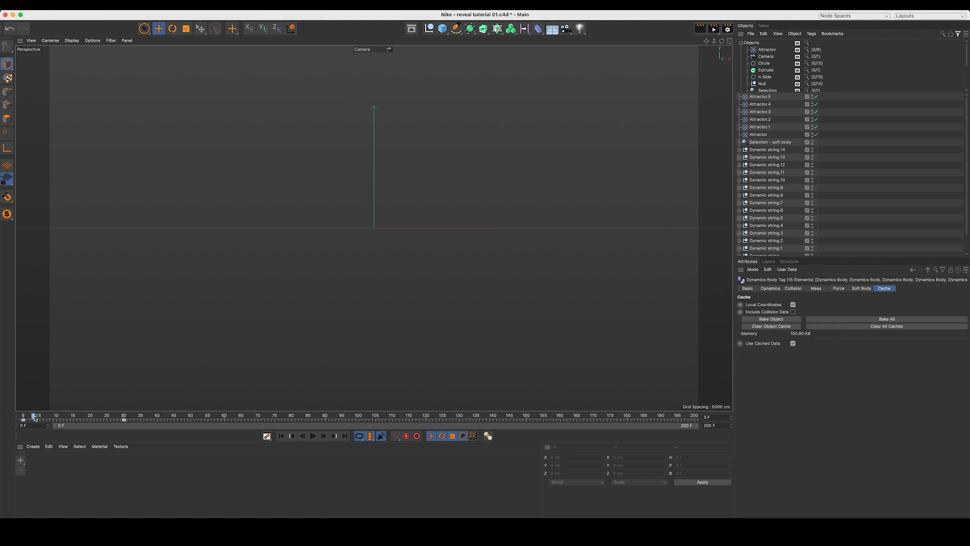
# Scrub through the baked string simulation, then review the animation in the finished project Nike grow_0002.c4d.
pyautogui.moveTo(248, 416); pyautogui.dragTo(517, 410)
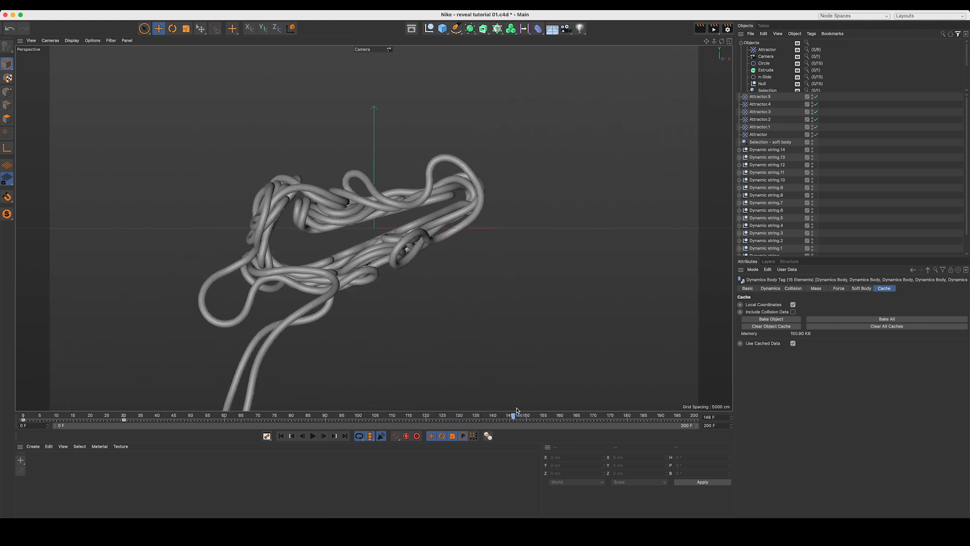
pyautogui.moveTo(579, 409); pyautogui.dragTo(554, 425)
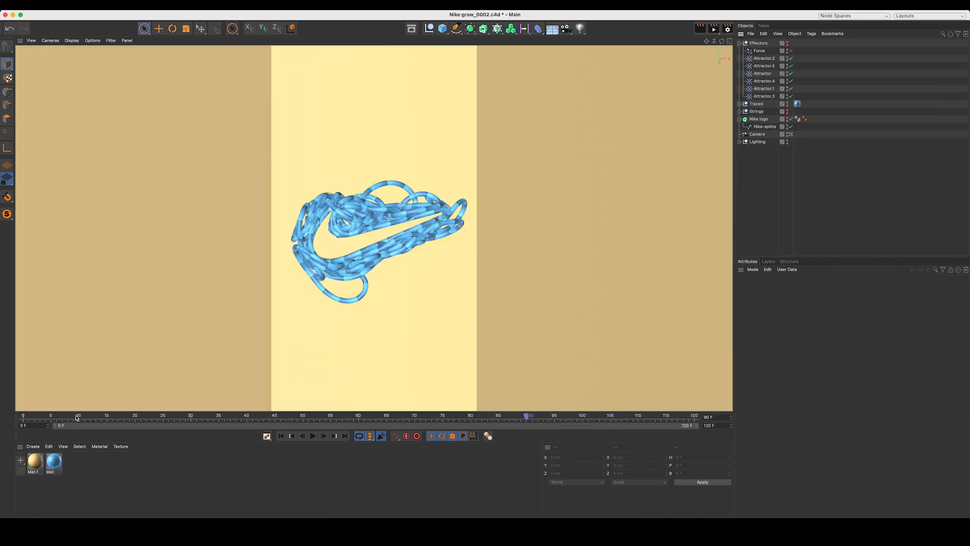
pyautogui.moveTo(77, 418); pyautogui.dragTo(405, 447)
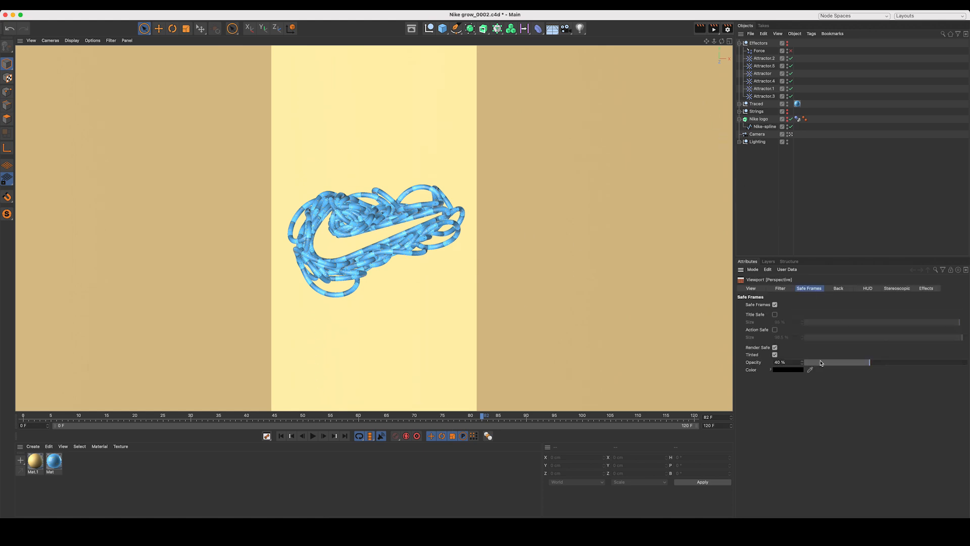
# Set the viewport's safe frame opacity to 0 % and inspect the object settings of the six Attractors and the Camera.
pyautogui.moveTo(821, 363); pyautogui.dragTo(650, 353)
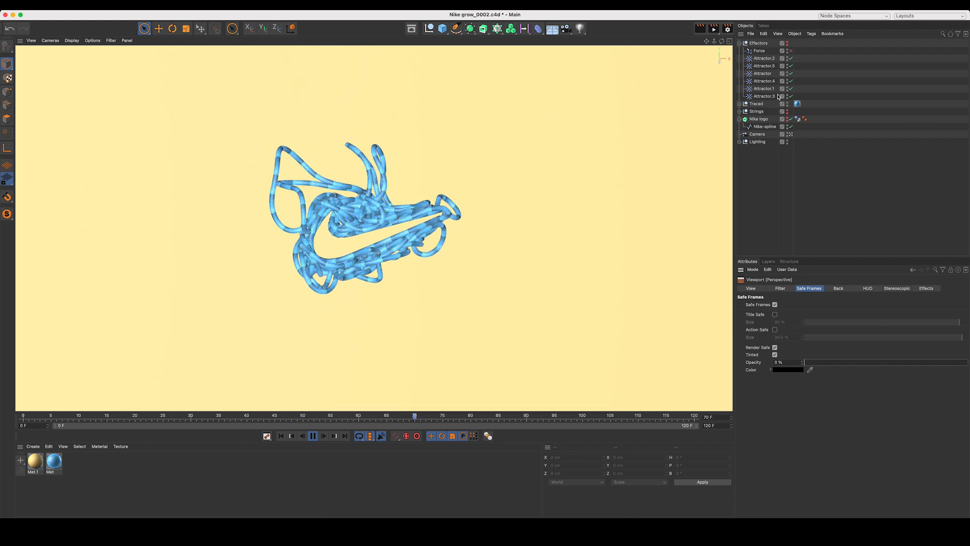
pyautogui.click(763, 58)
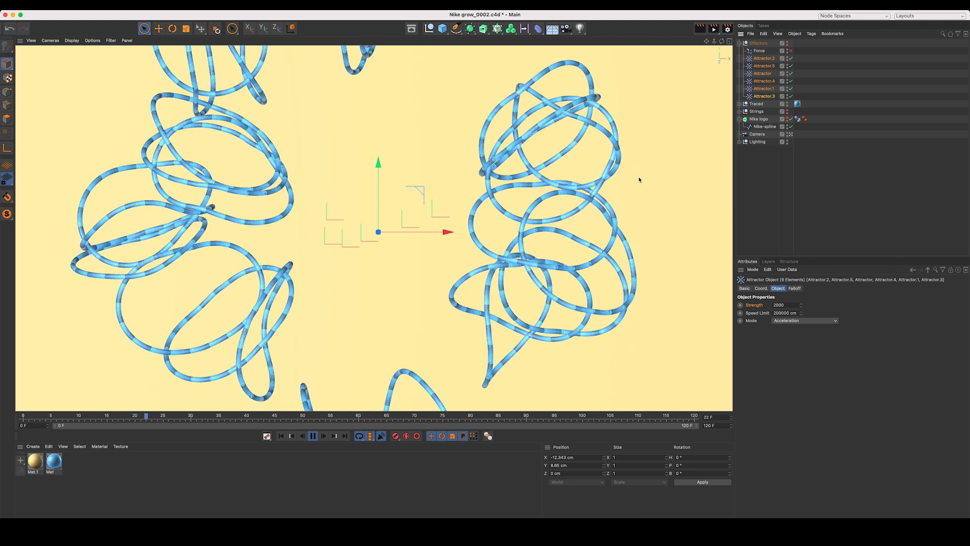
pyautogui.click(757, 134)
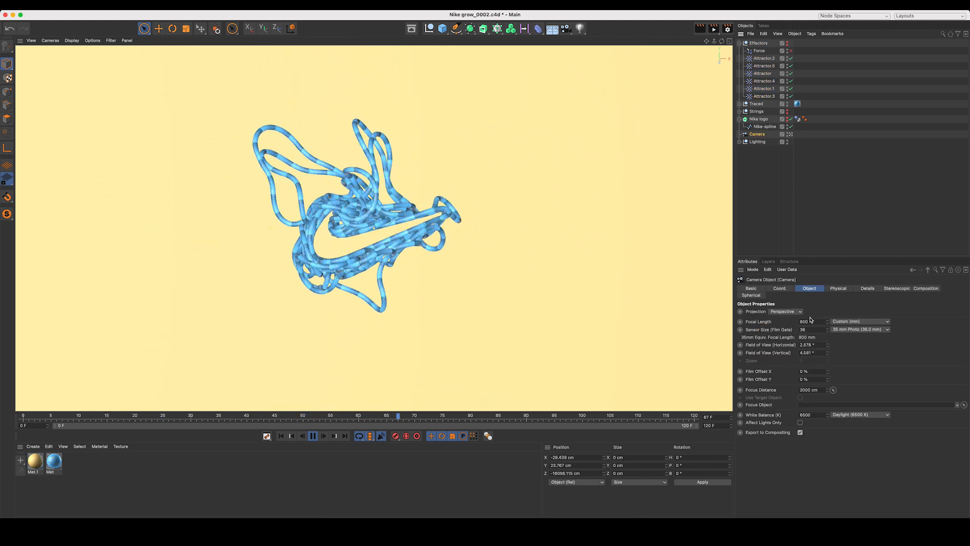
# Leave the camera view and examine the extruded Nike logo object and its surrounding scene.
pyautogui.click(791, 134)
pyautogui.click(756, 121)
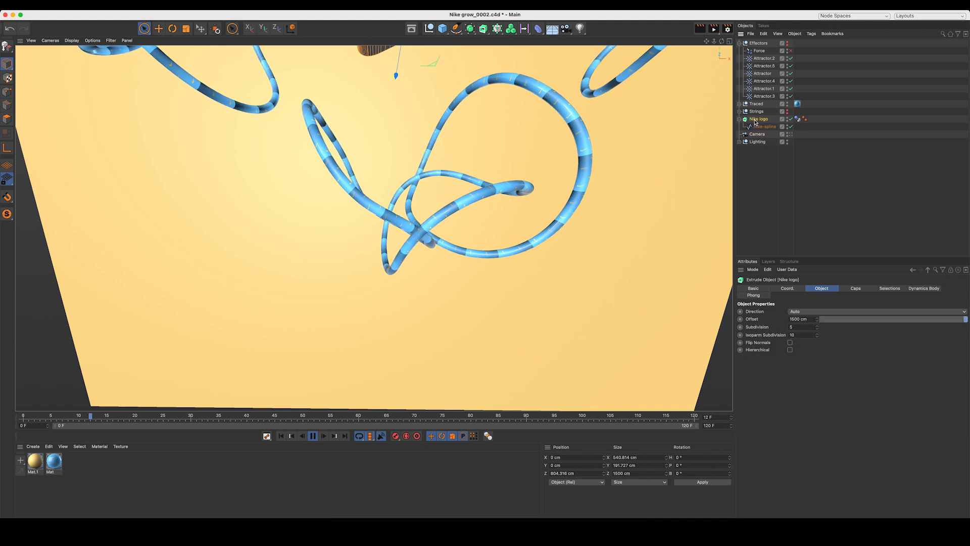
pyautogui.press('o')
pyautogui.moveTo(713, 42); pyautogui.dragTo(637, 43)
pyautogui.moveTo(722, 41)
pyautogui.mouseDown()
pyautogui.moveTo(632, 50)
pyautogui.moveTo(712, 53)
pyautogui.moveTo(667, 53)
pyautogui.moveTo(721, 43)
pyautogui.mouseUp()
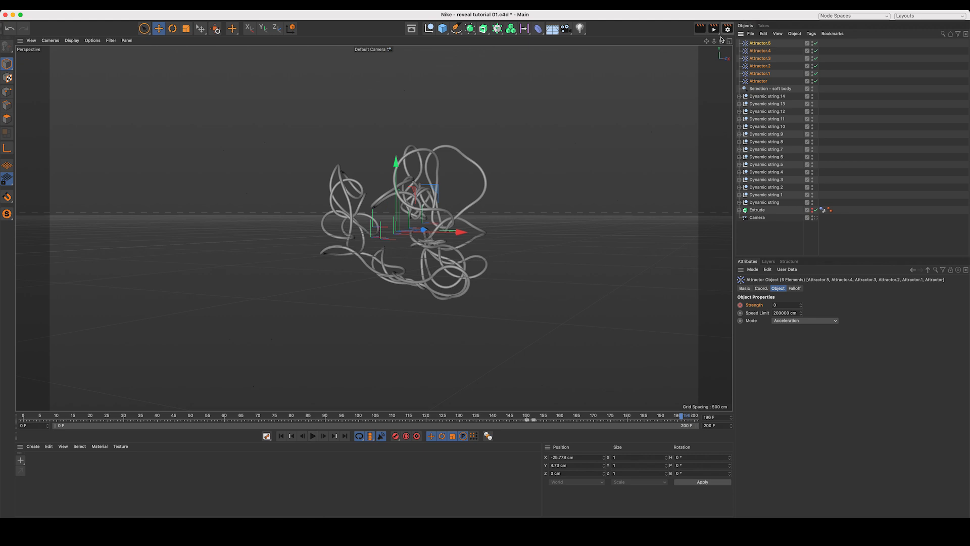
# Back in Nike - reveal tutorial 01.c4d, restore the stored soft-body selection and clear the object cache of the Dynamics Body tags.
pyautogui.moveTo(721, 41); pyautogui.dragTo(758, 41)
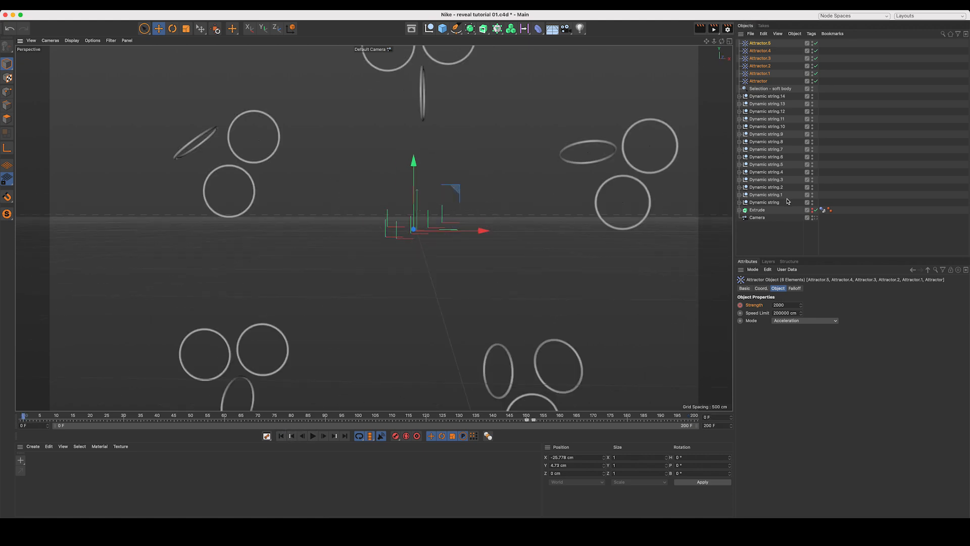
pyautogui.click(760, 89)
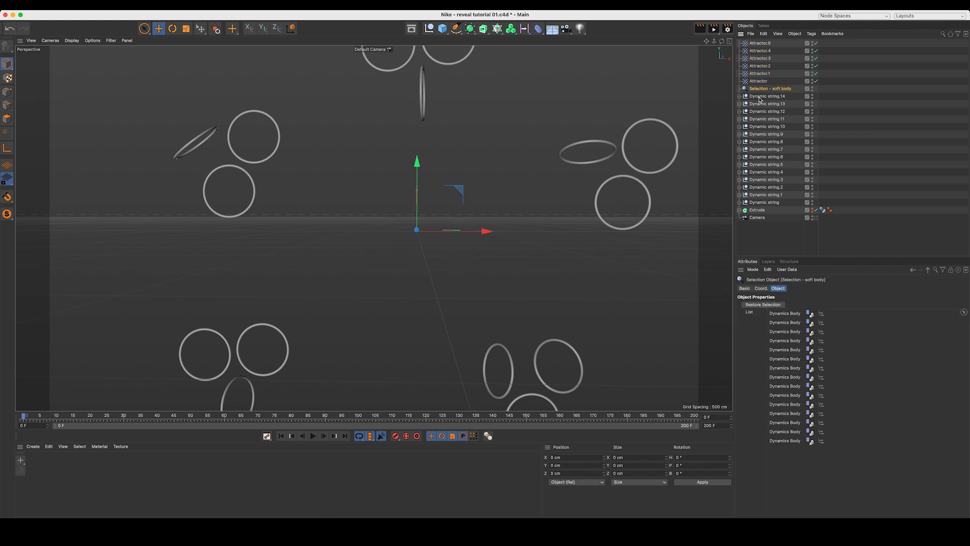
pyautogui.click(772, 305)
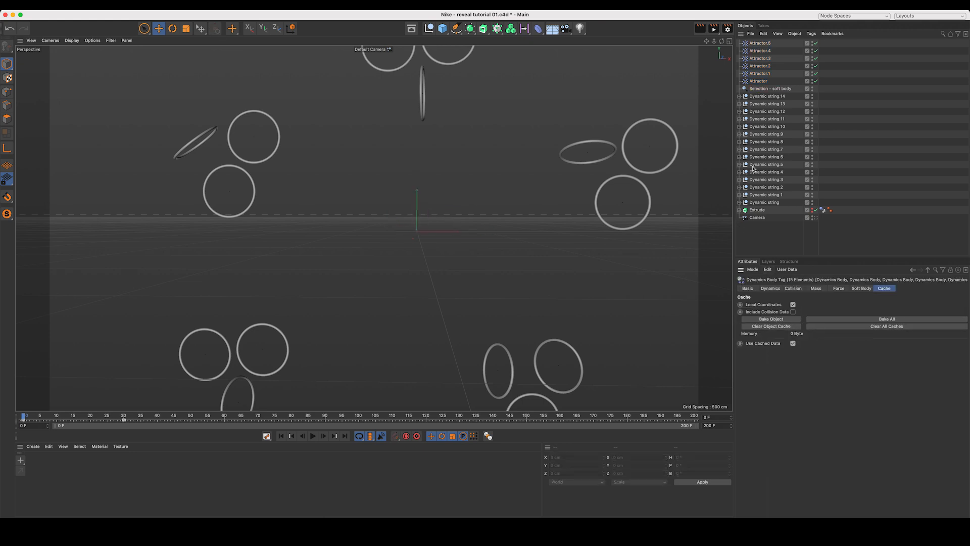
# Duplicate all 15 Dynamic string groups and rotate the copies to about 323.9° heading and 30.8° bank.
pyautogui.click(757, 97)
pyautogui.keyDown('shift'); pyautogui.click(761, 203); pyautogui.keyUp('shift')
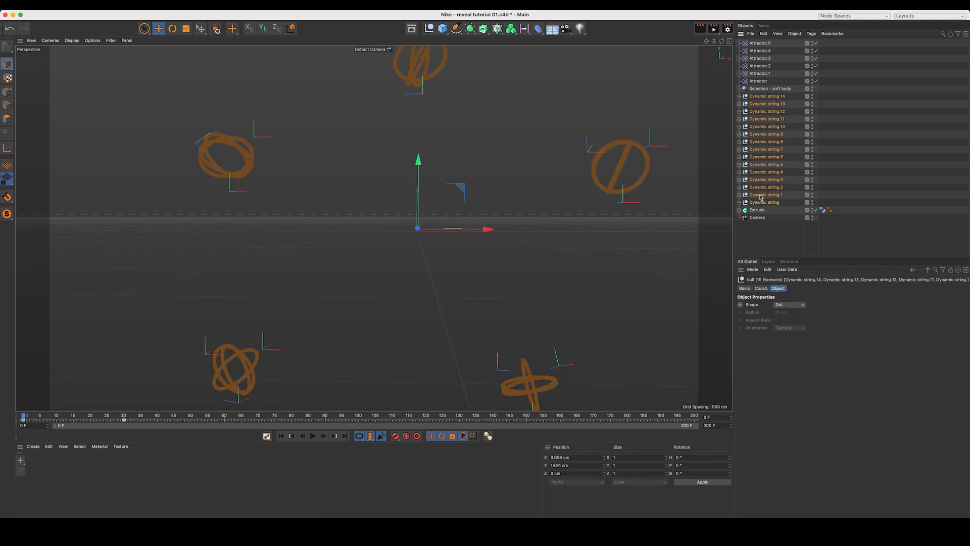
pyautogui.keyDown('ctrl'); pyautogui.moveTo(762, 98); pyautogui.dragTo(760, 94); pyautogui.keyUp('ctrl')
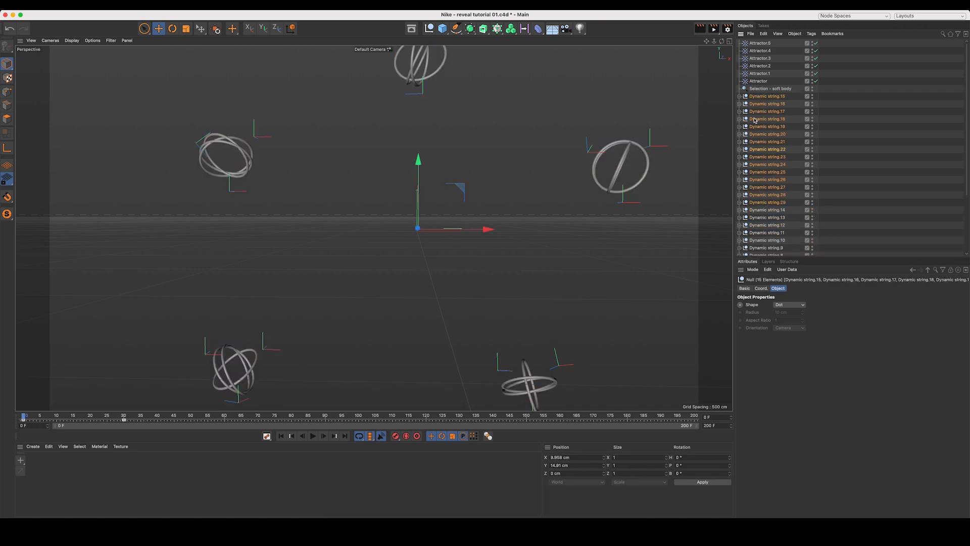
pyautogui.press('r')
pyautogui.moveTo(453, 233); pyautogui.dragTo(419, 235)
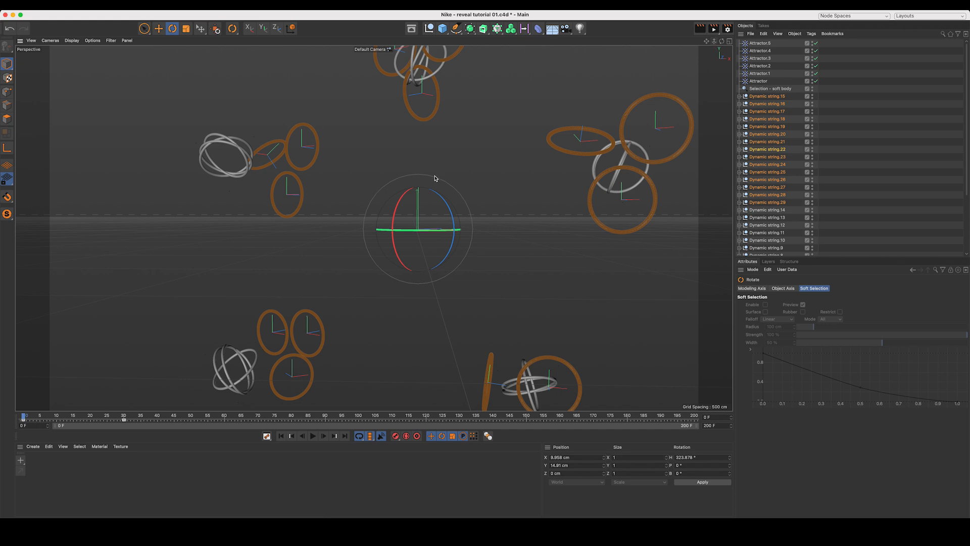
pyautogui.moveTo(445, 199); pyautogui.dragTo(447, 226)
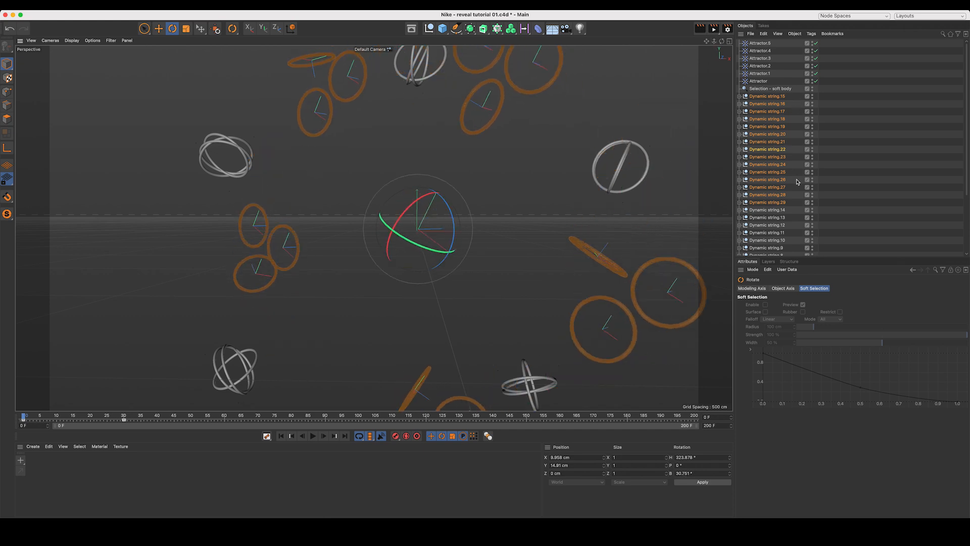
# Play the simulation with the duplicated strings through the Camera and clear the selection.
pyautogui.scroll(-3, 811, 190)
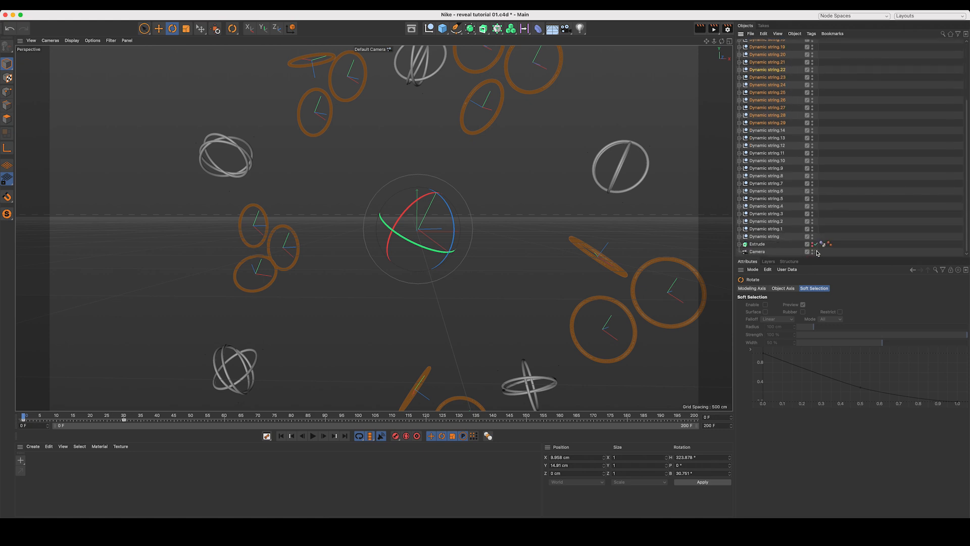
pyautogui.click(815, 252)
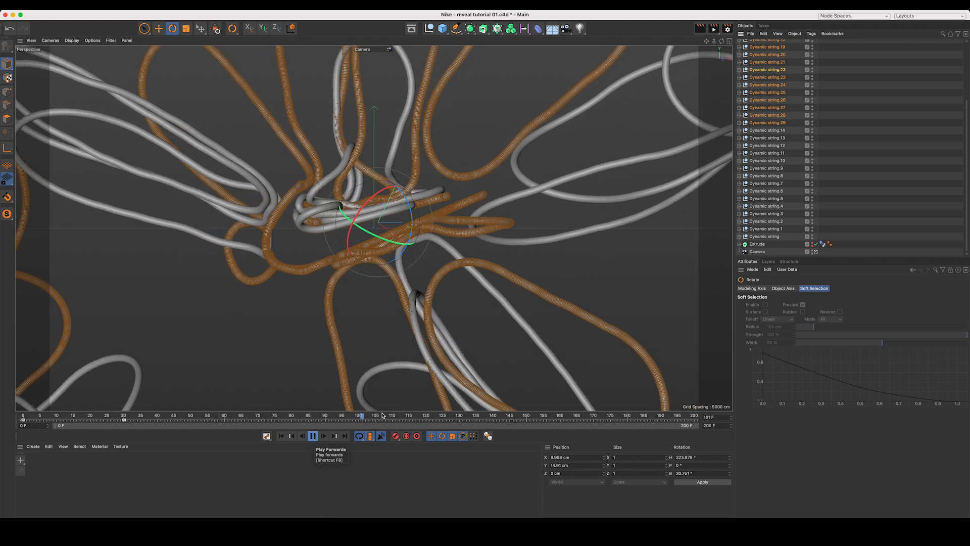
pyautogui.click(833, 204)
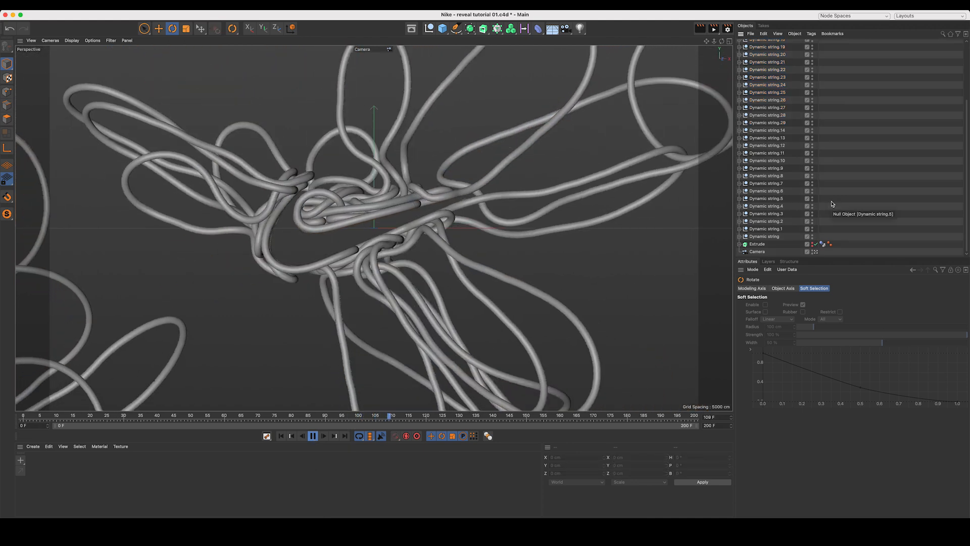